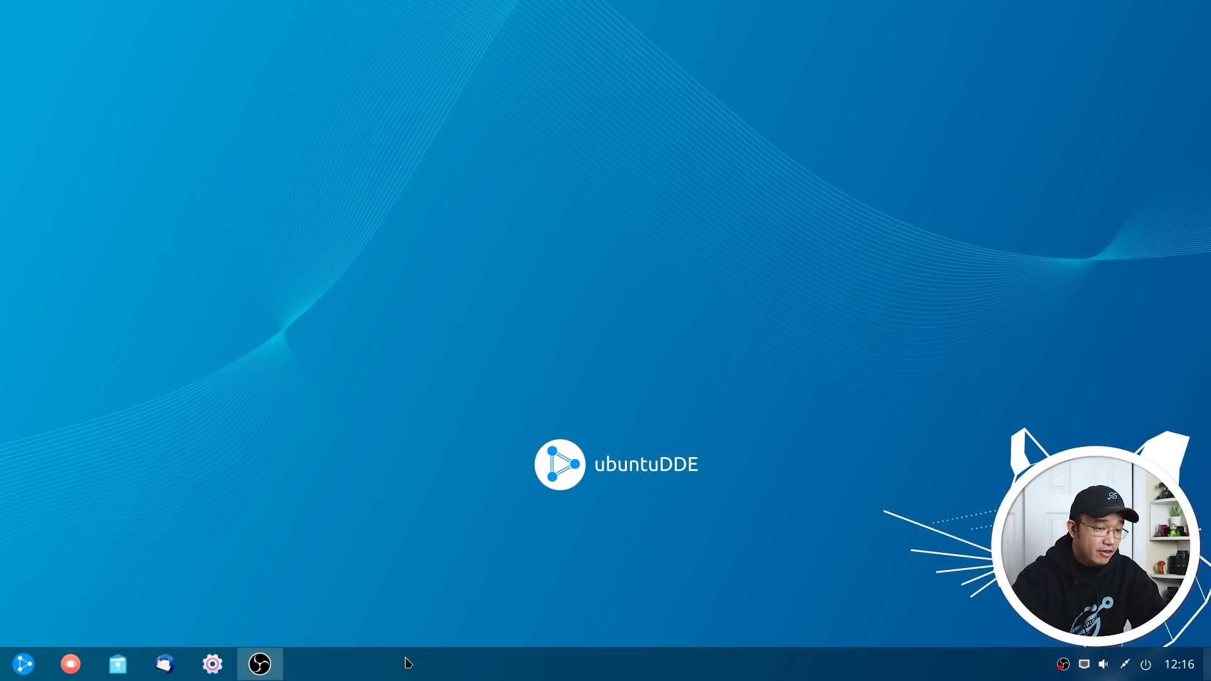
Browse the app menu, search for 'os', then clear the search to show app categories.
left_click(23, 664)
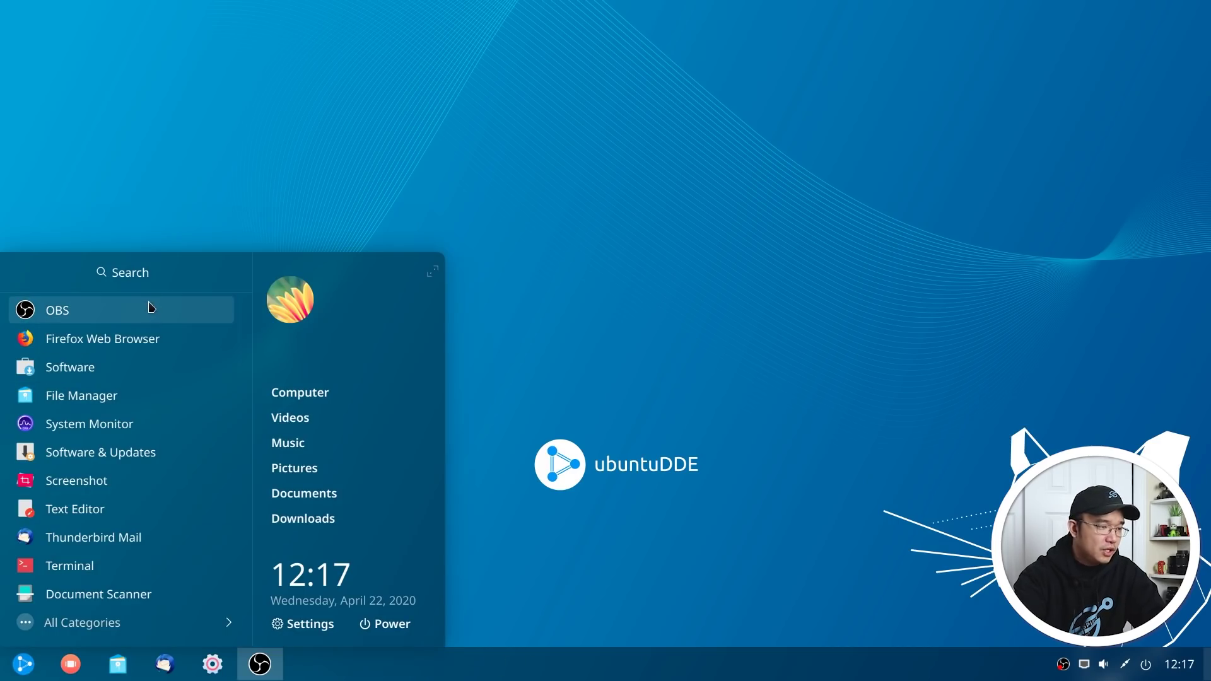
scroll(146, 328, "down", 6)
scroll(144, 341, "up", 3)
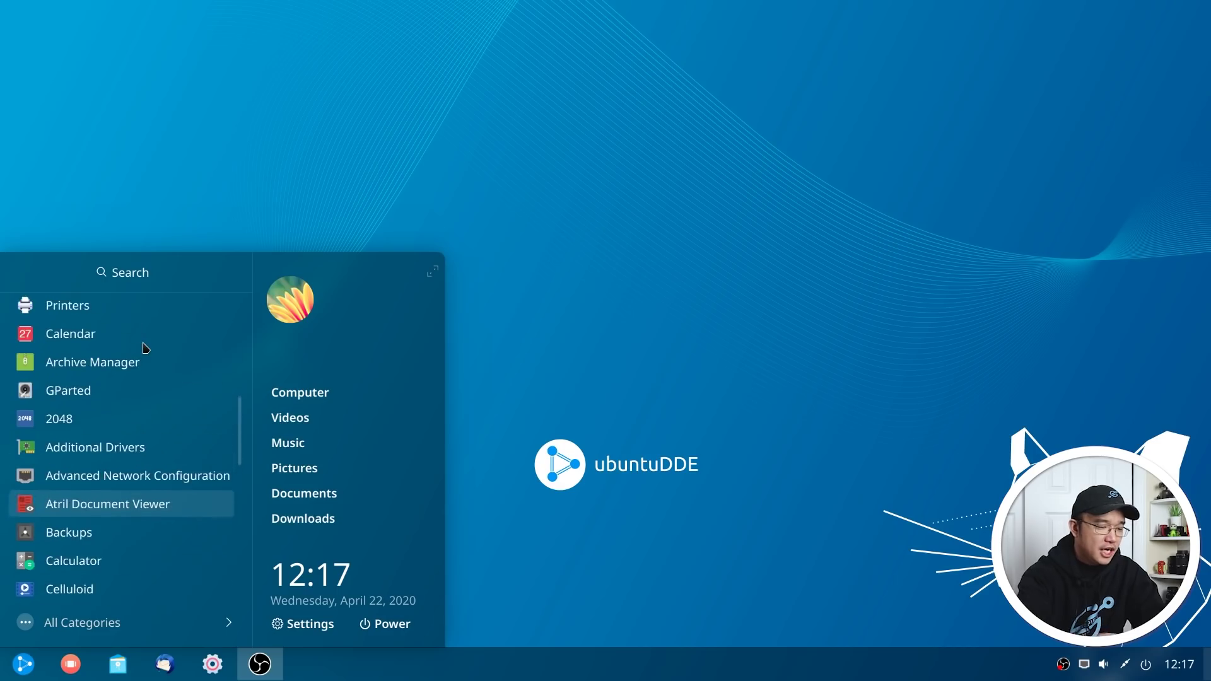
type("os")
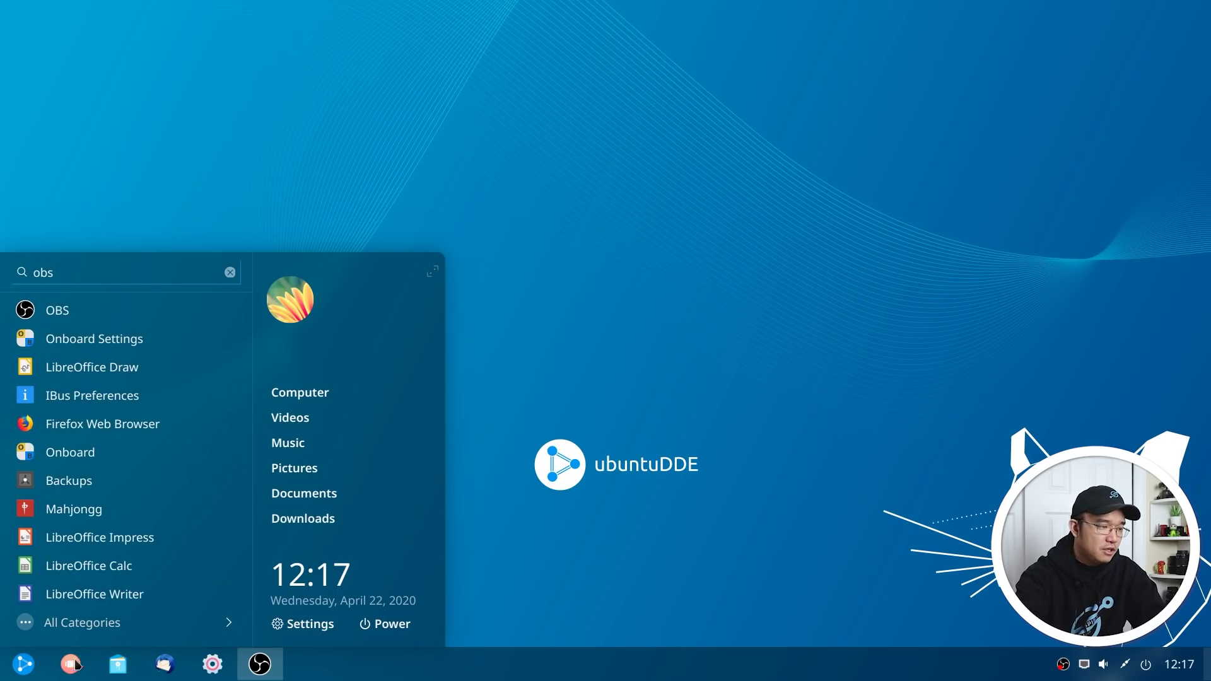
left_click(89, 624)
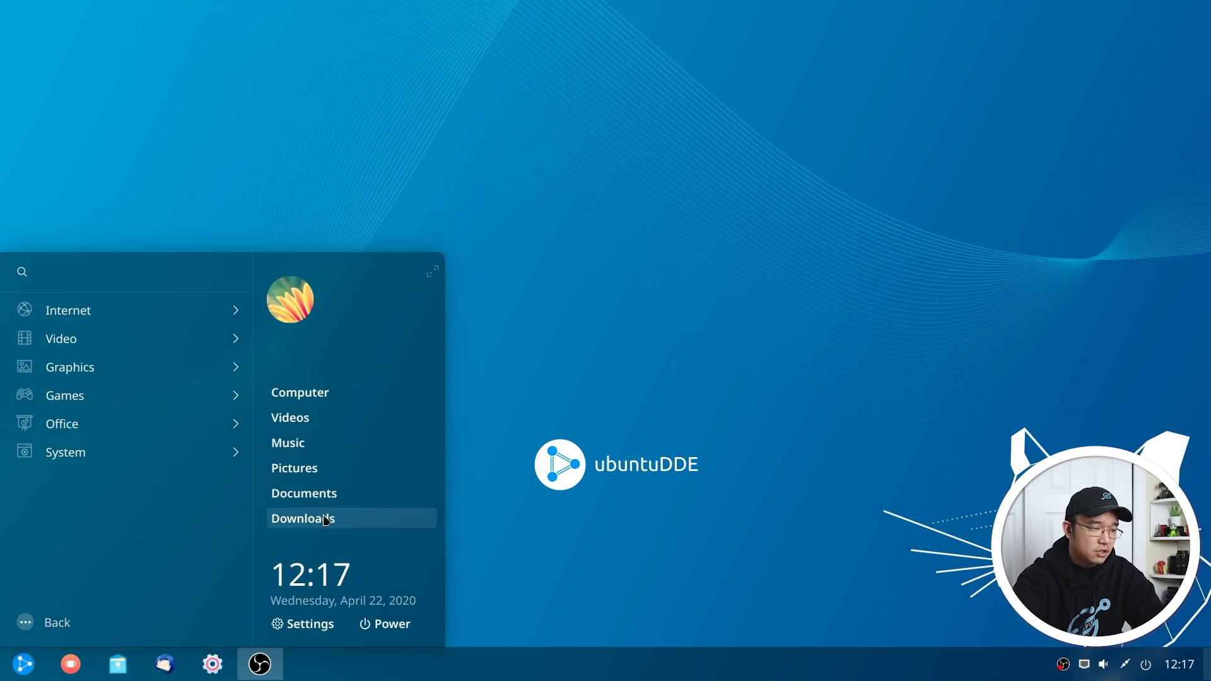
left_click(656, 358)
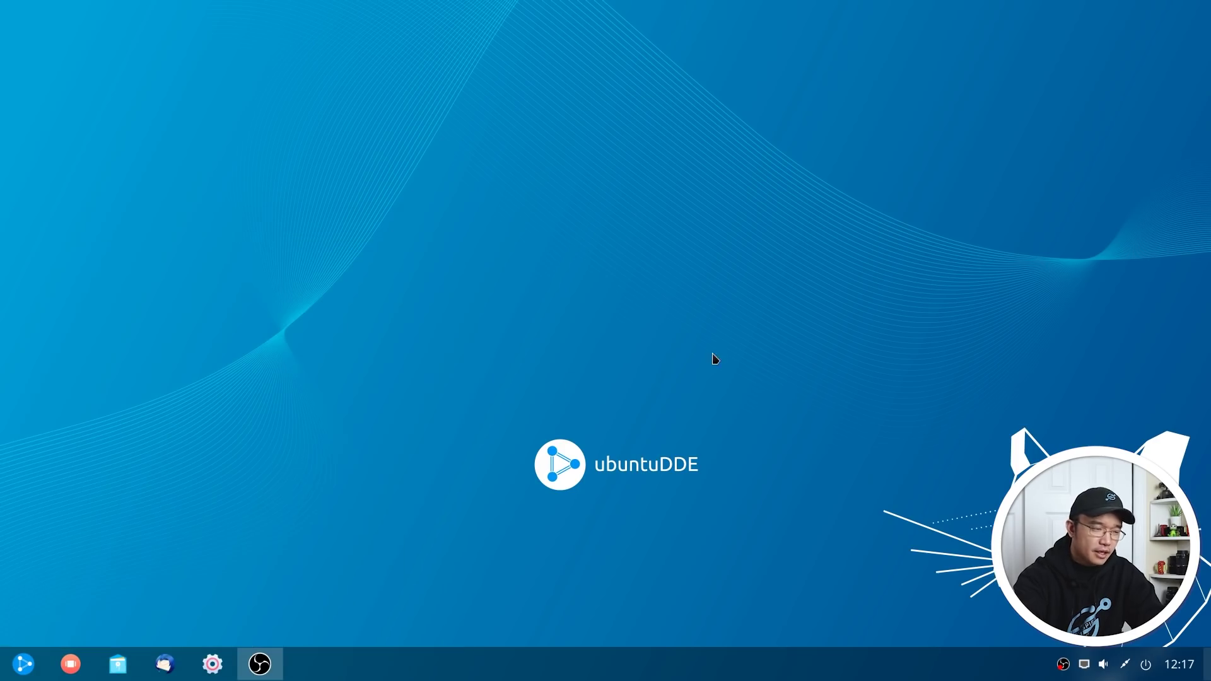
Glance at the Control Center panel and the app menu, then close both.
left_click(221, 674)
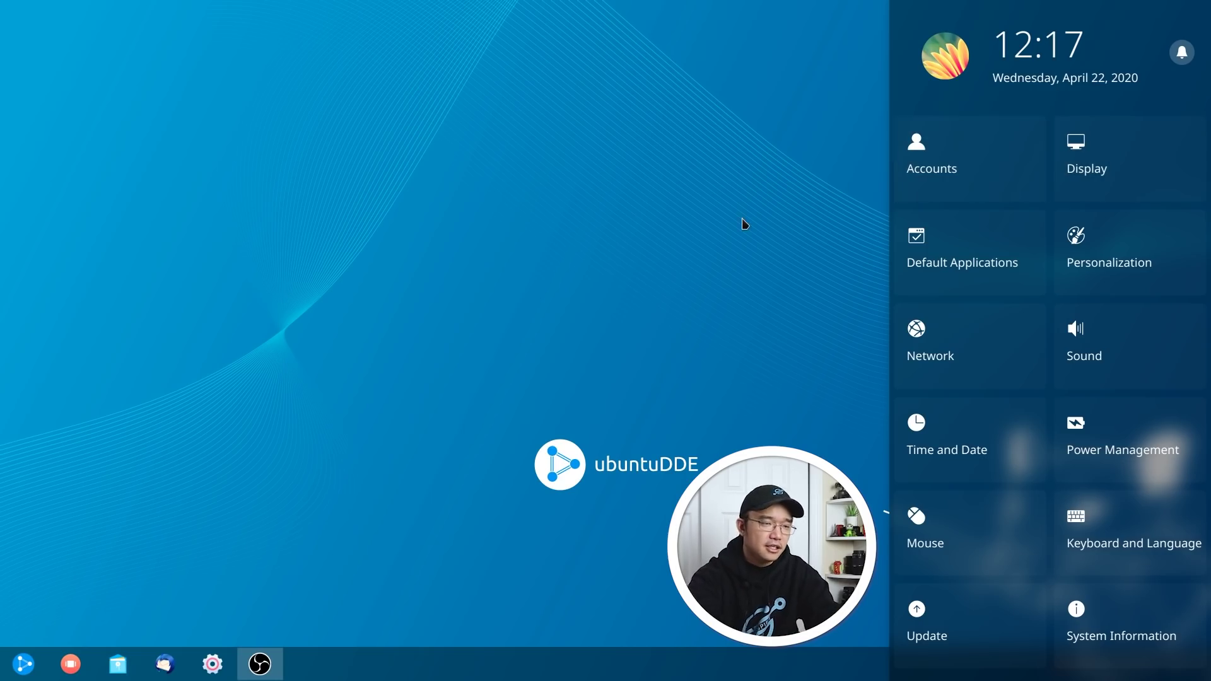
left_click(771, 248)
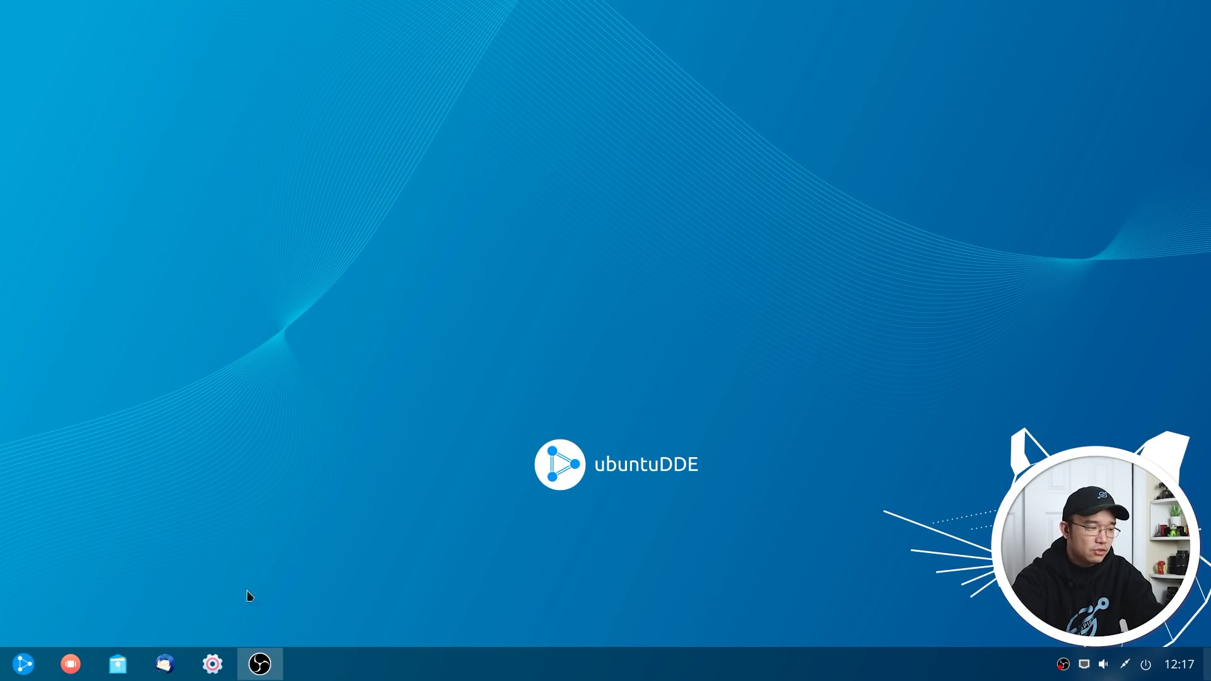
left_click(22, 667)
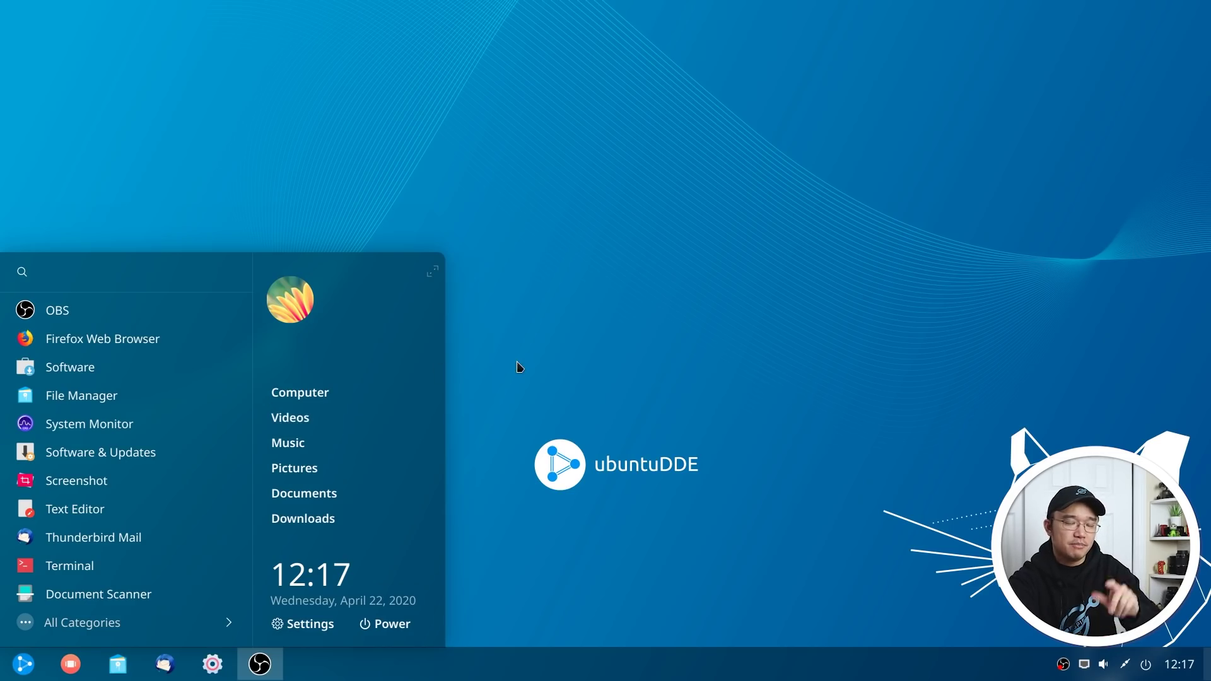
left_click(502, 396)
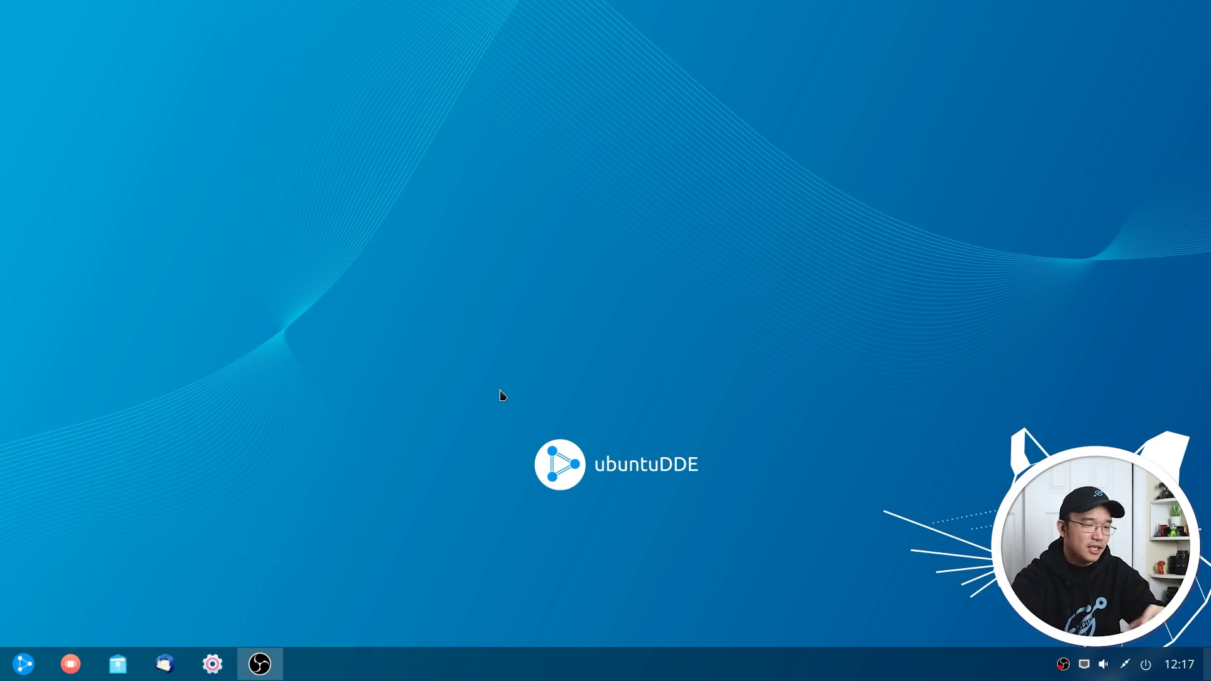
Expand the launcher to full screen and switch the dock to Fashion Mode.
left_click(17, 666)
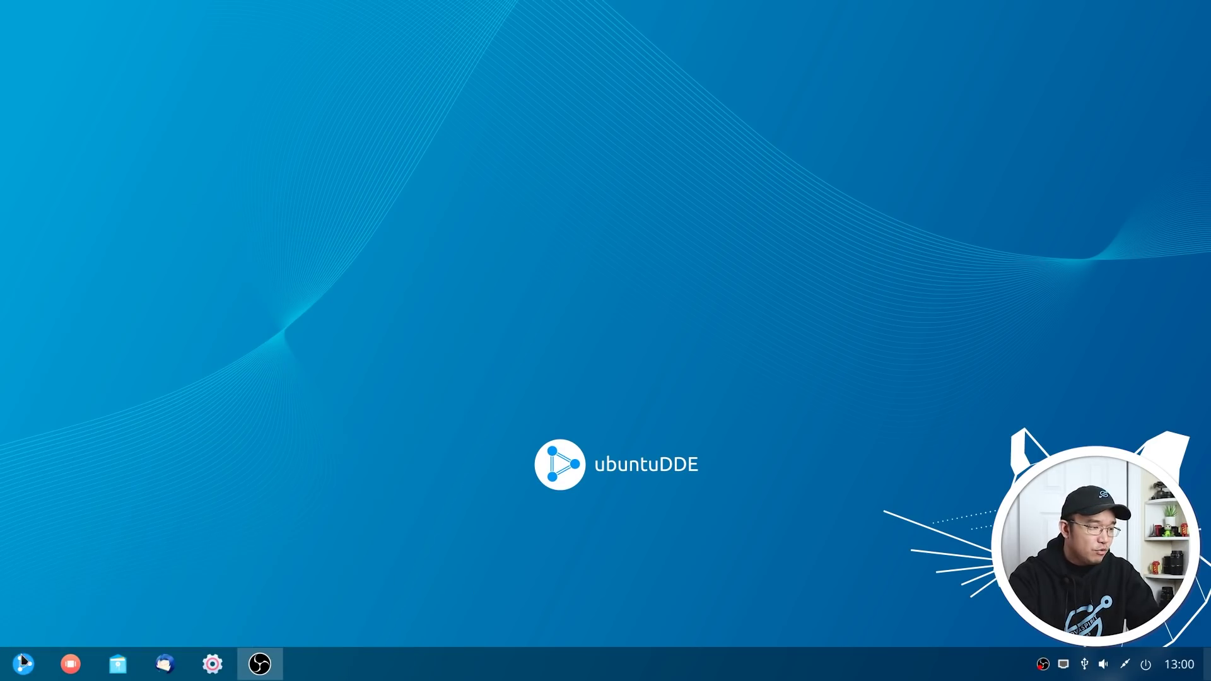
left_click(22, 662)
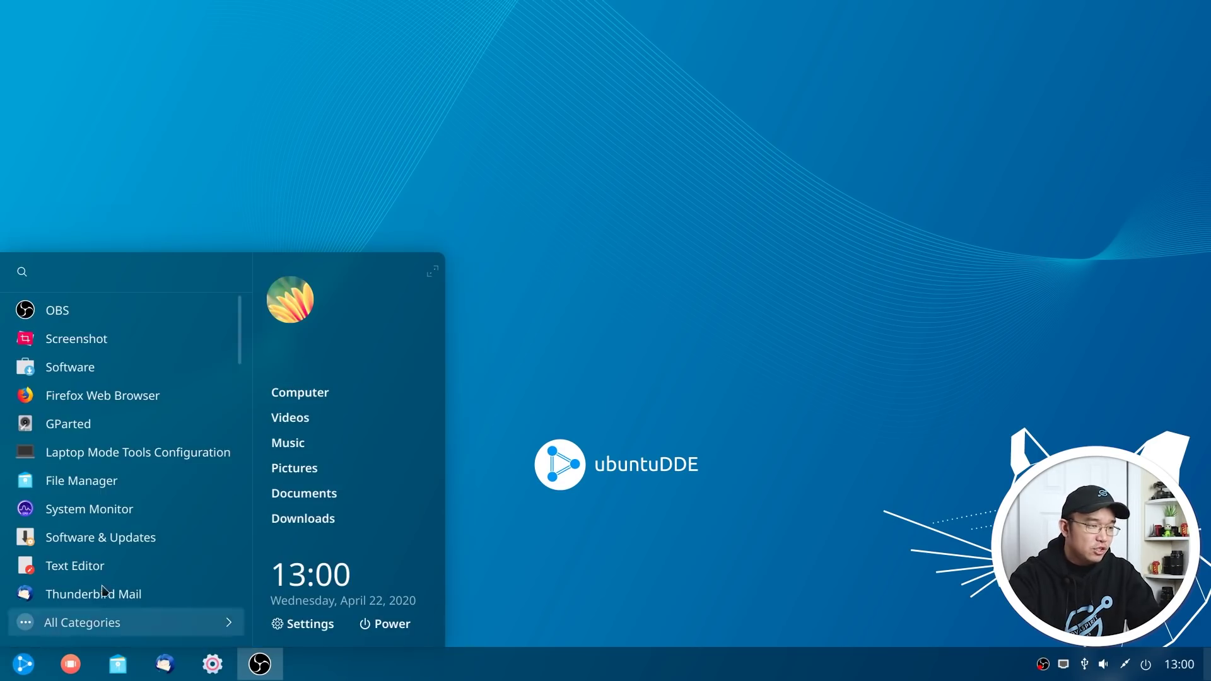
left_click(430, 276)
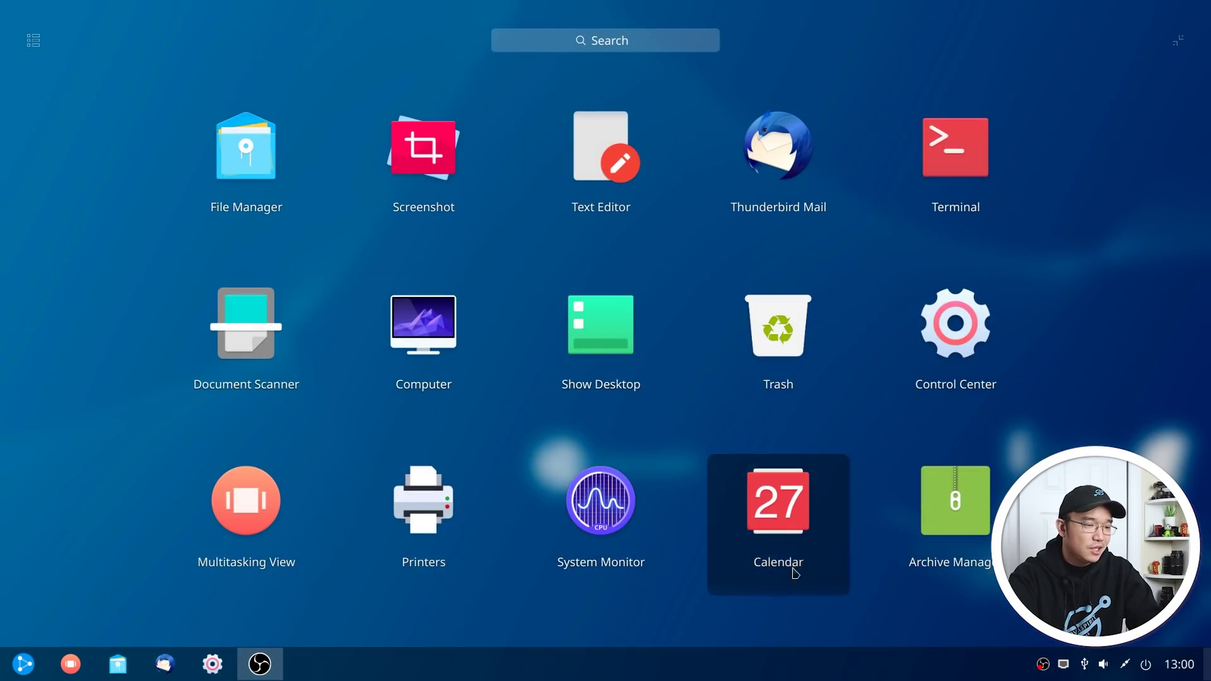
right_click(530, 557)
mouse_move(558, 570)
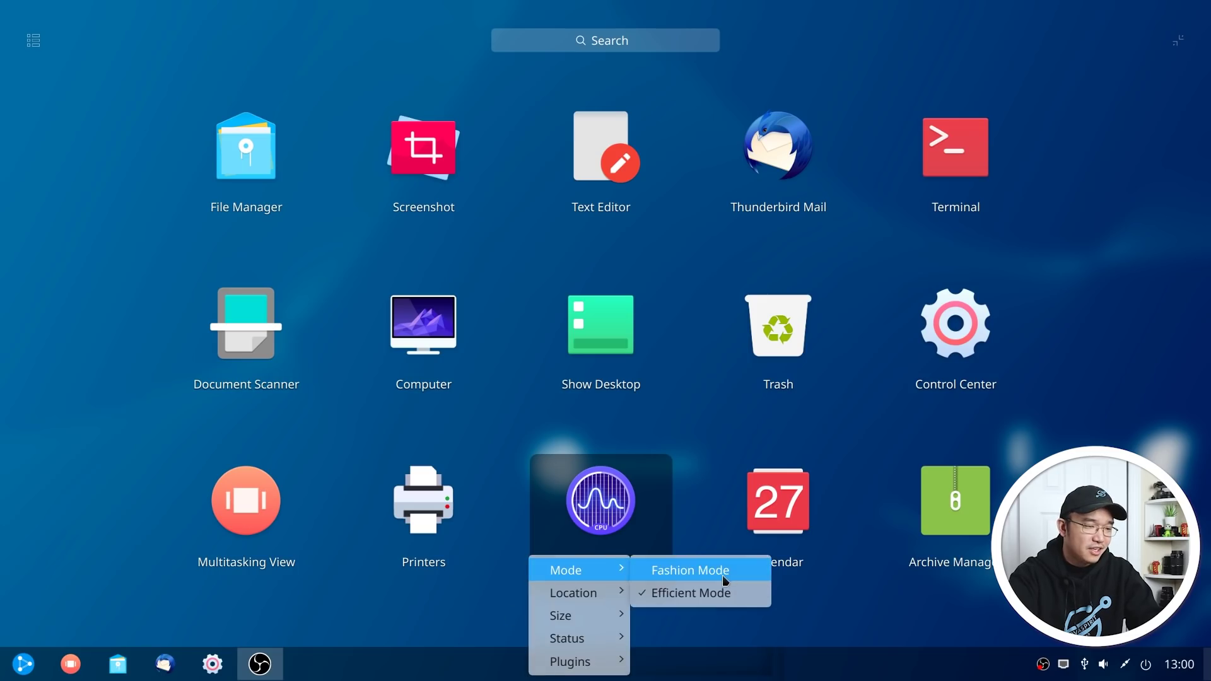
left_click(726, 575)
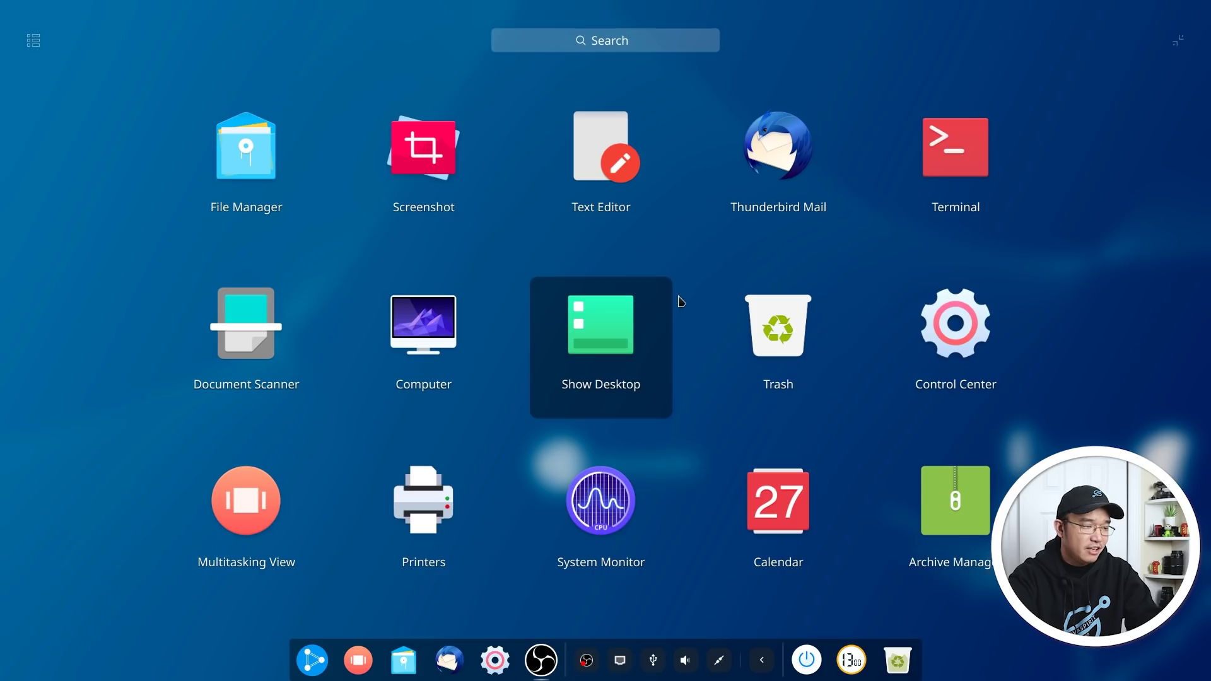
Reopen the full-screen launcher, view apps grouped by category, then close it.
key("super")
key("super")
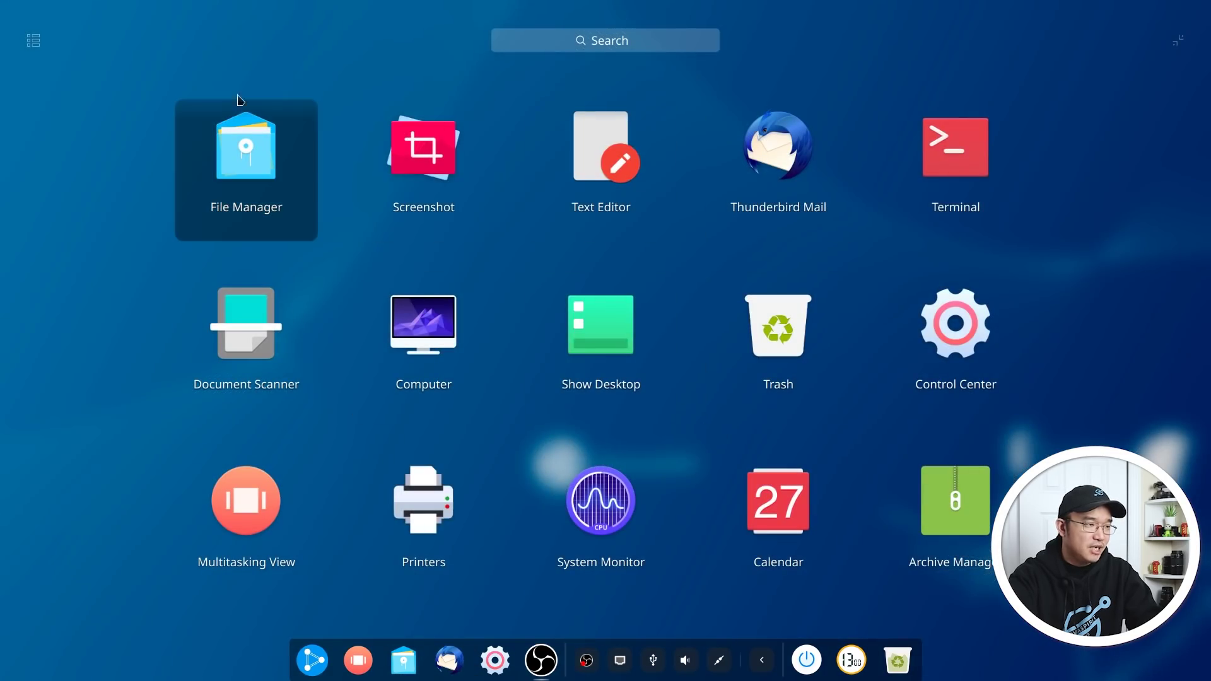
left_click(34, 40)
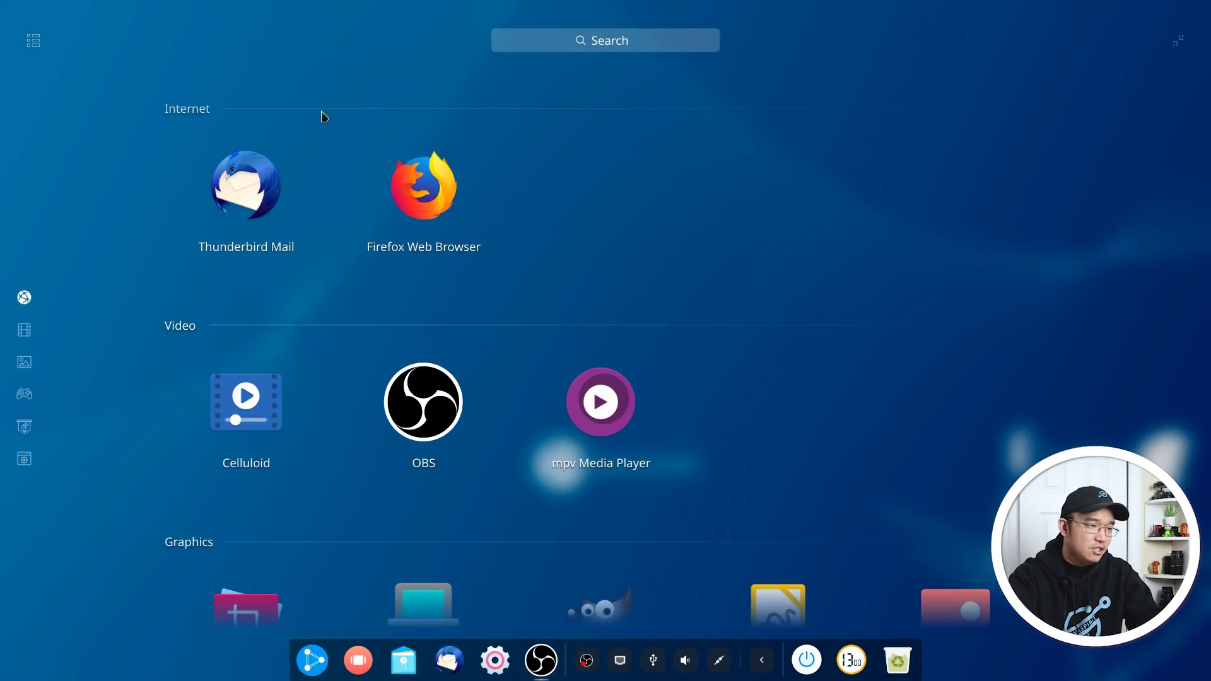
scroll(309, 337, "down", 3)
key("super")
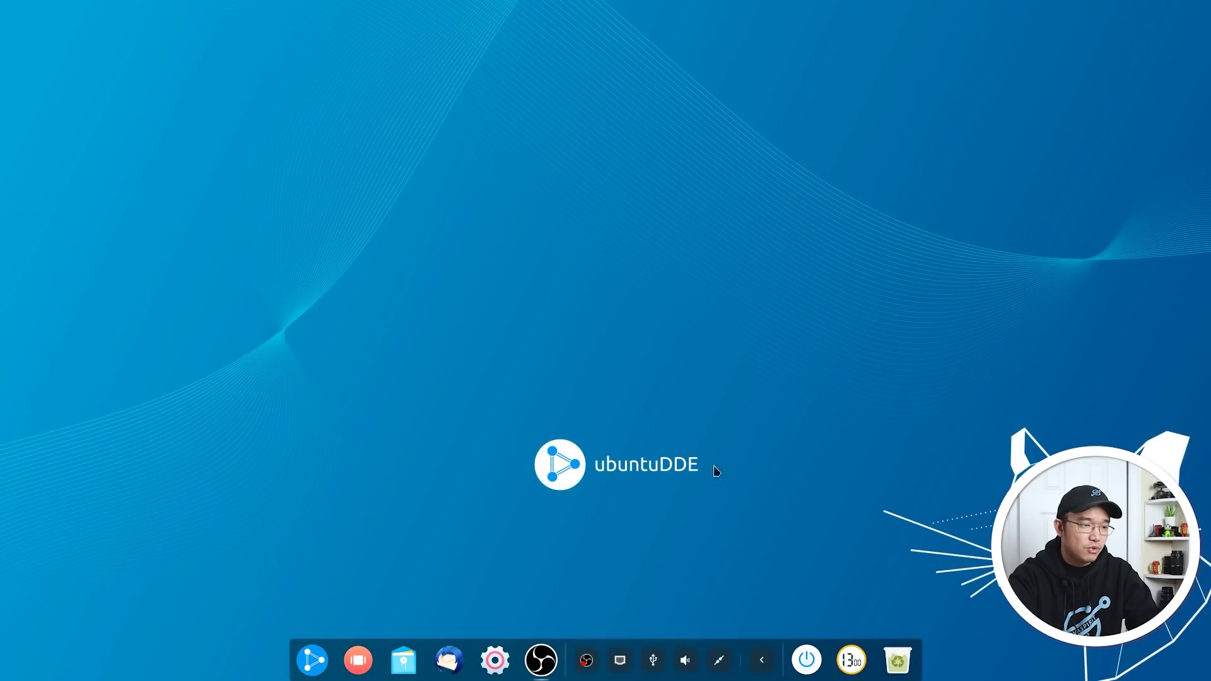
Return the dock to Efficient Mode and the launcher to the compact windowed menu.
right_click(567, 656)
mouse_move(609, 547)
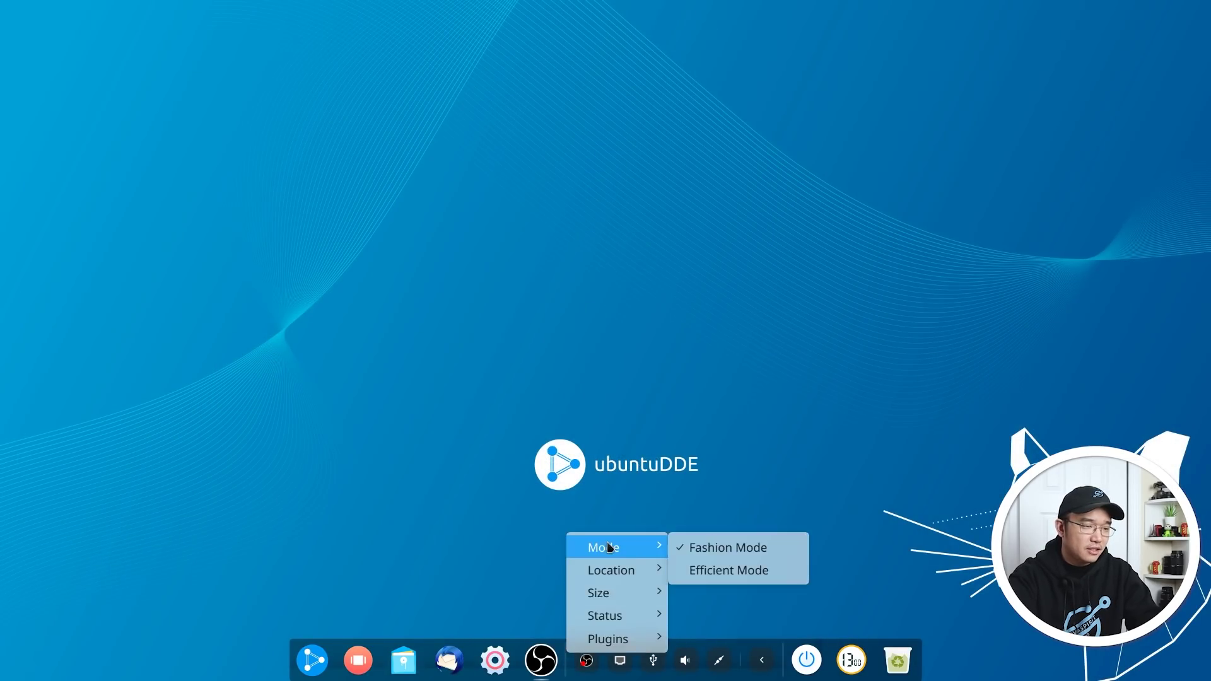
left_click(710, 549)
right_click(567, 666)
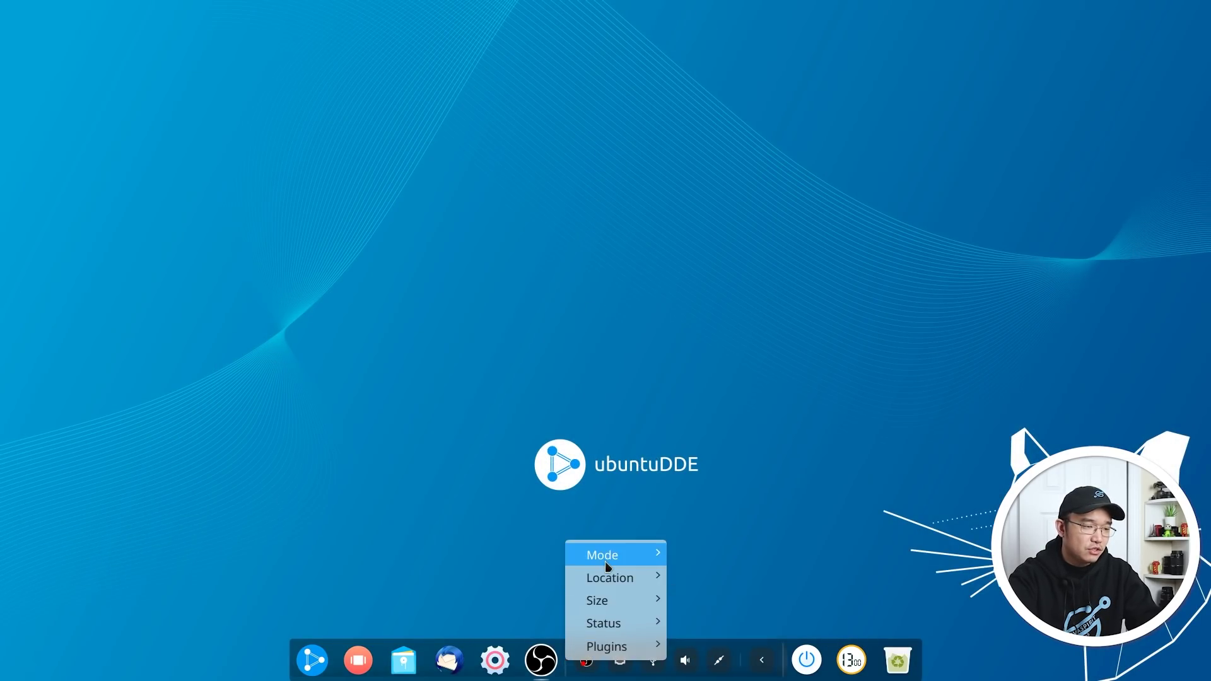
mouse_move(607, 563)
left_click(692, 576)
left_click(536, 384)
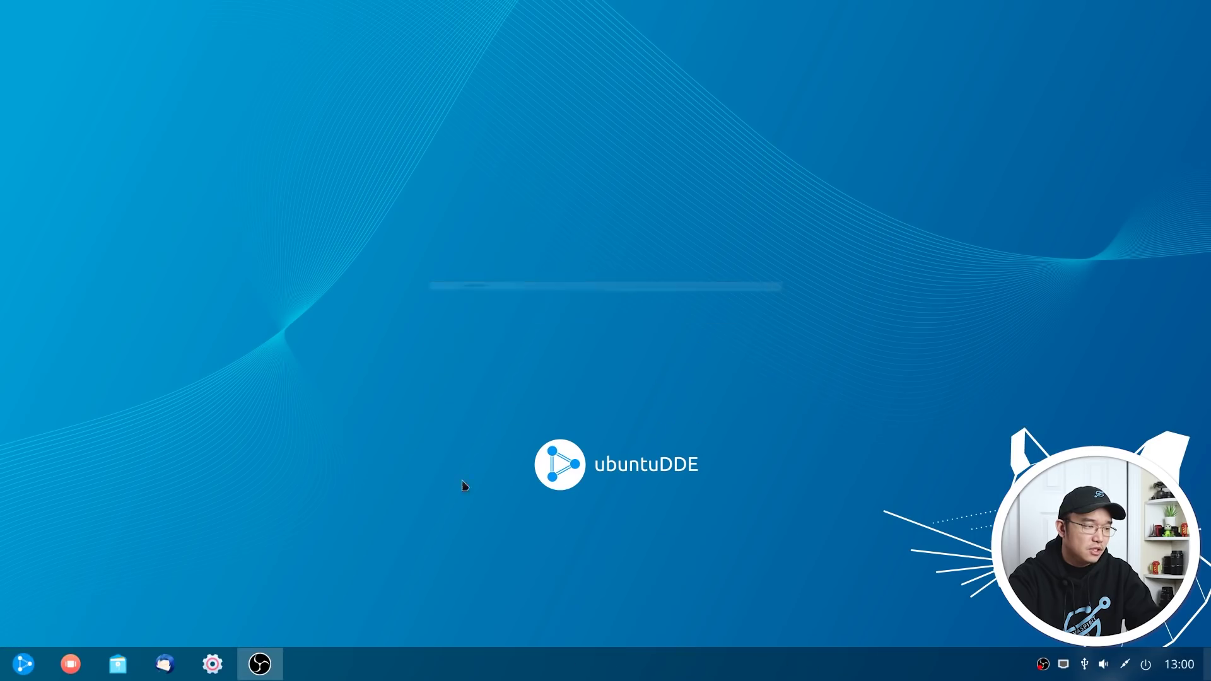
left_click(23, 664)
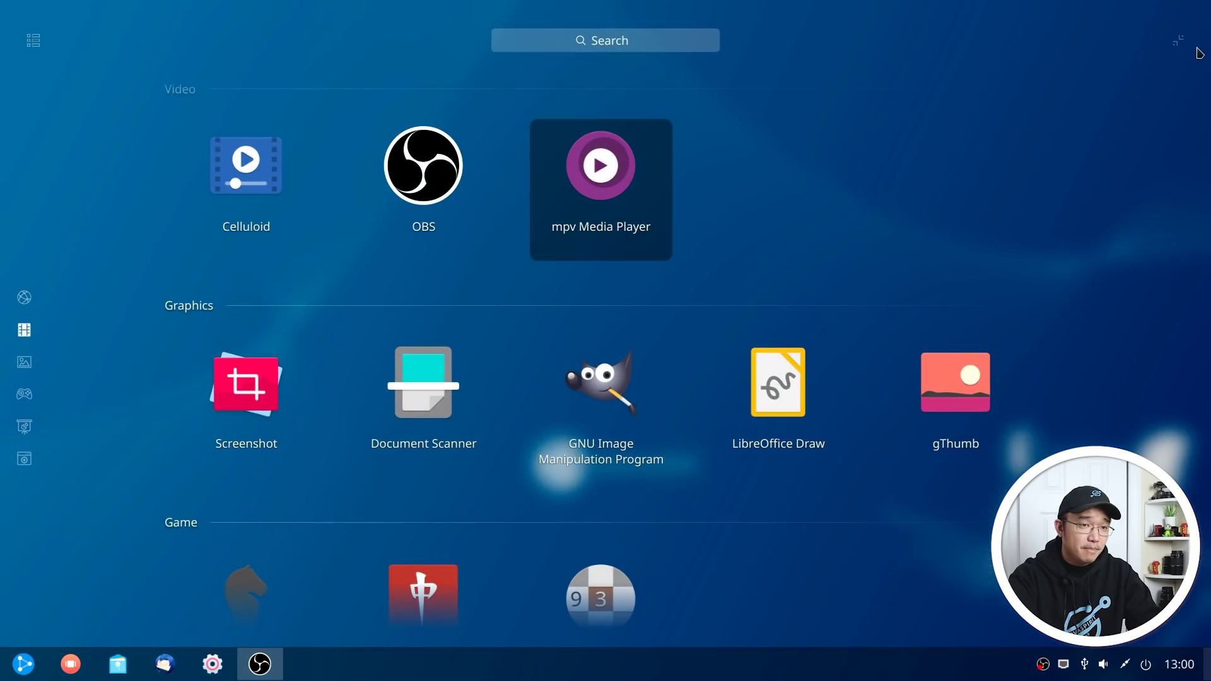
left_click(1178, 40)
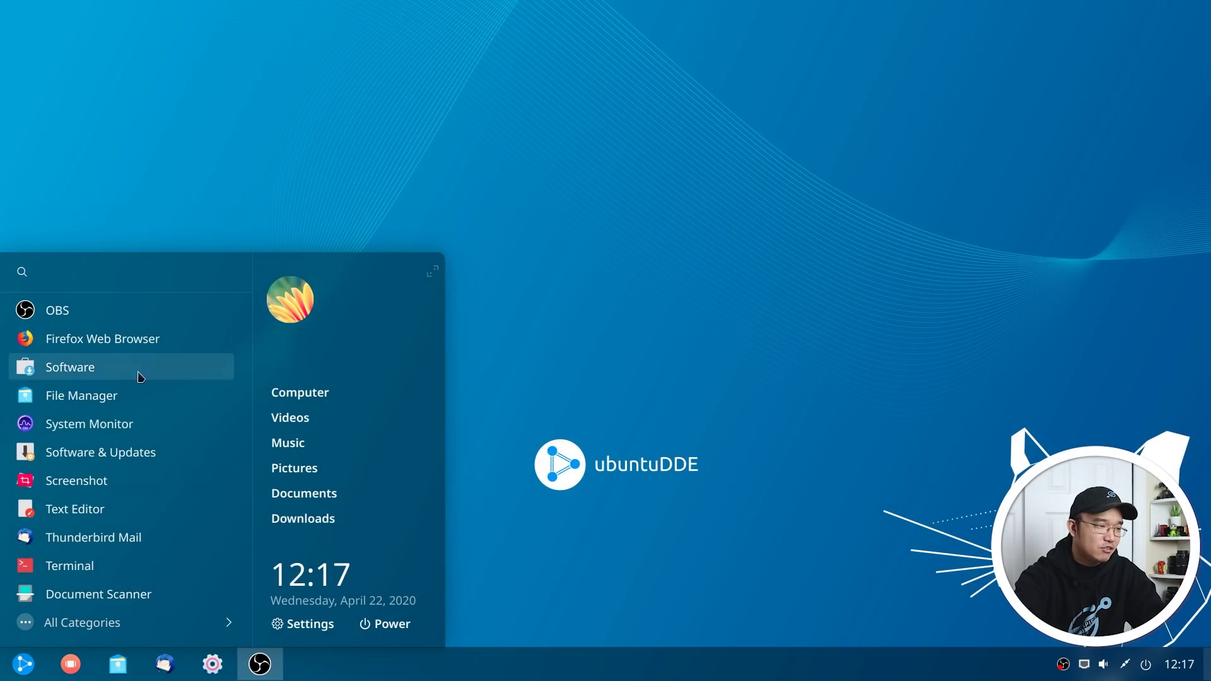
Launch Firefox, minimise it to the taskbar, and bring up the Control Center.
left_click(144, 347)
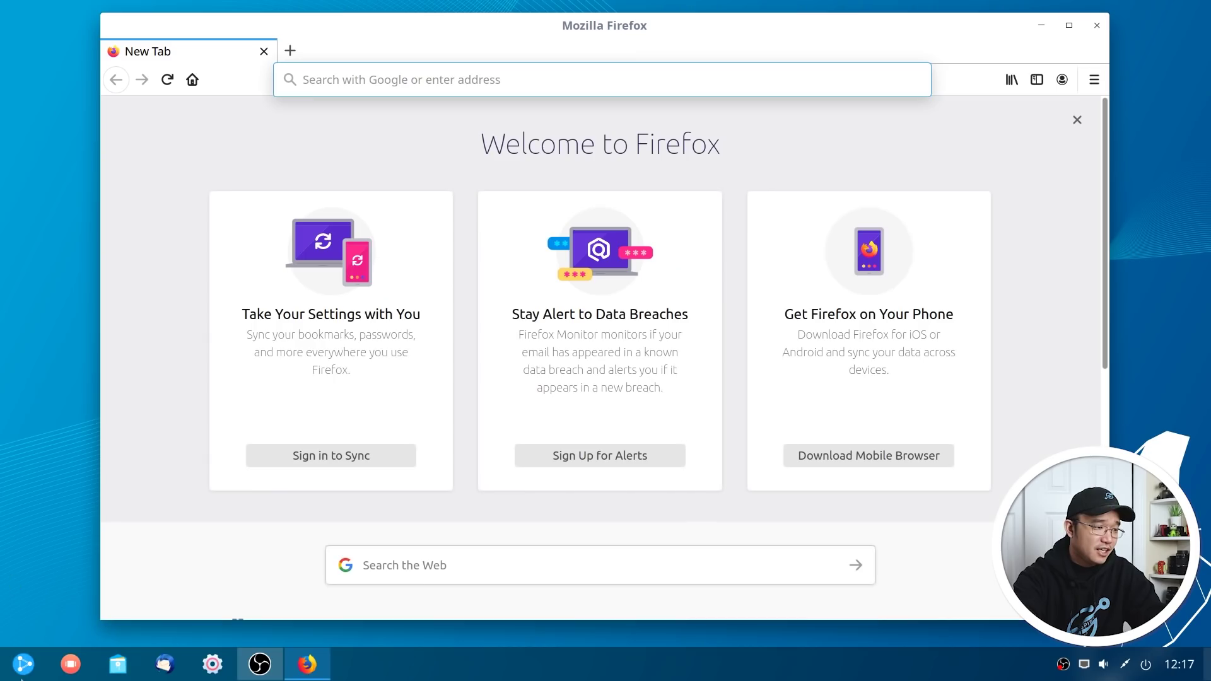
left_click(30, 656)
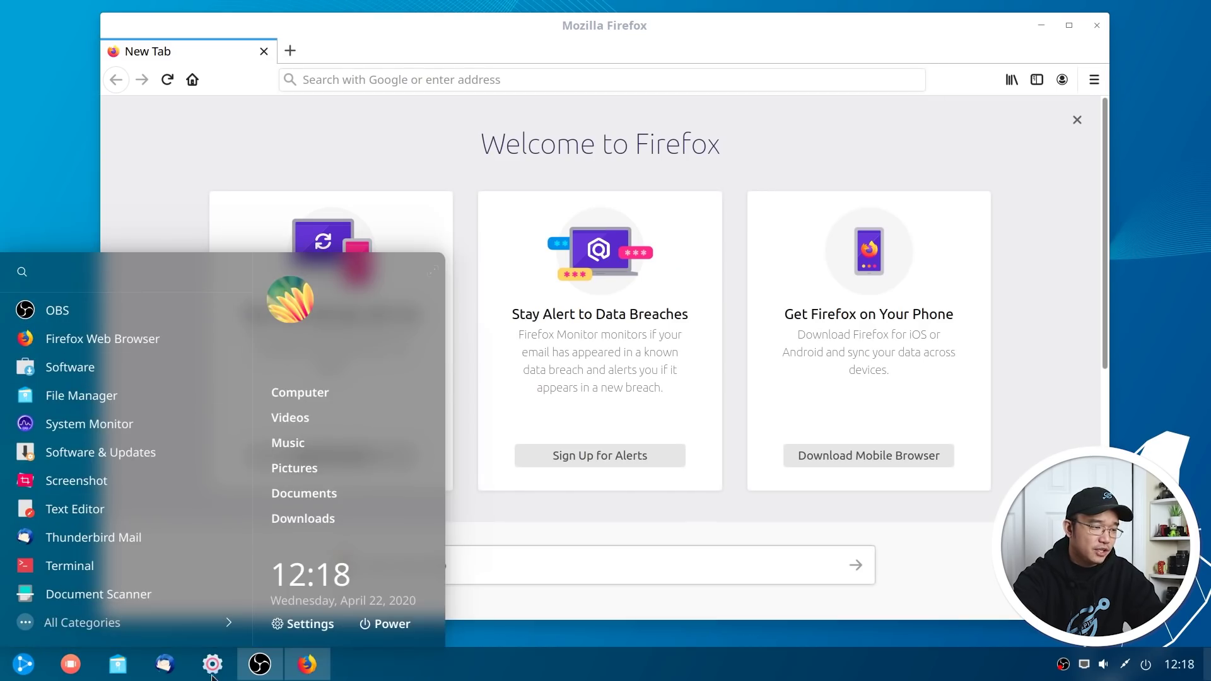
left_click(1042, 28)
left_click(1041, 25)
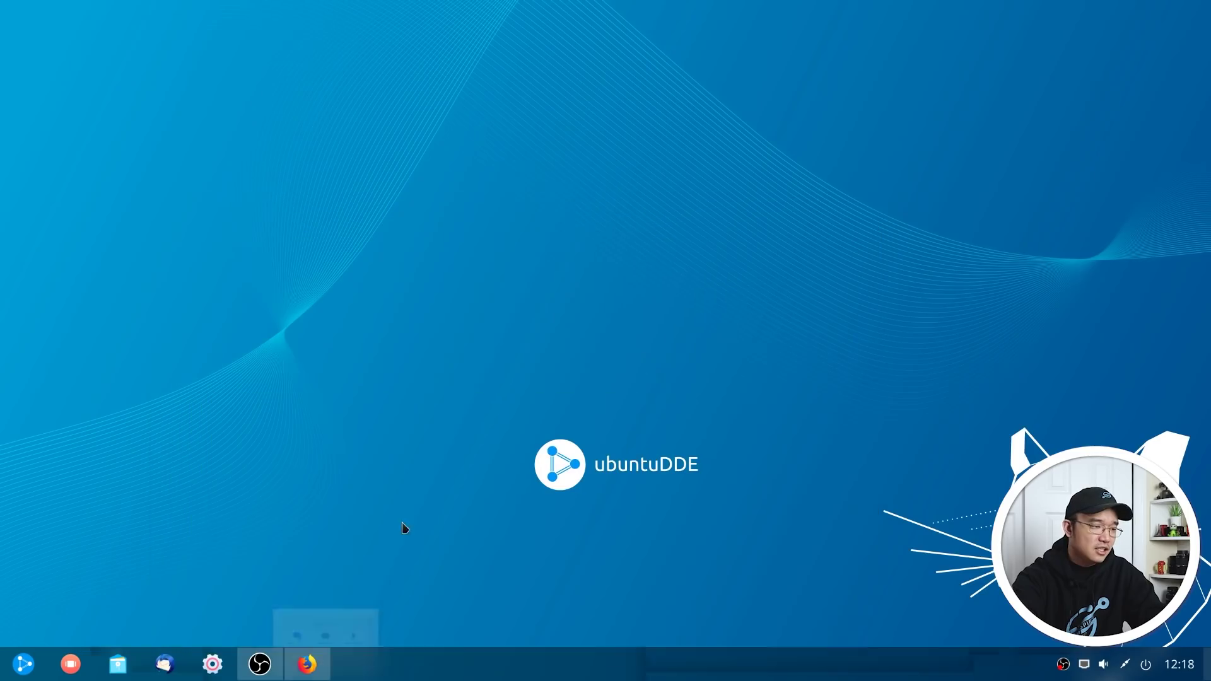
left_click(212, 664)
Expand Control Center to All Settings, scroll past Display, and open Default Applications.
left_click(1014, 169)
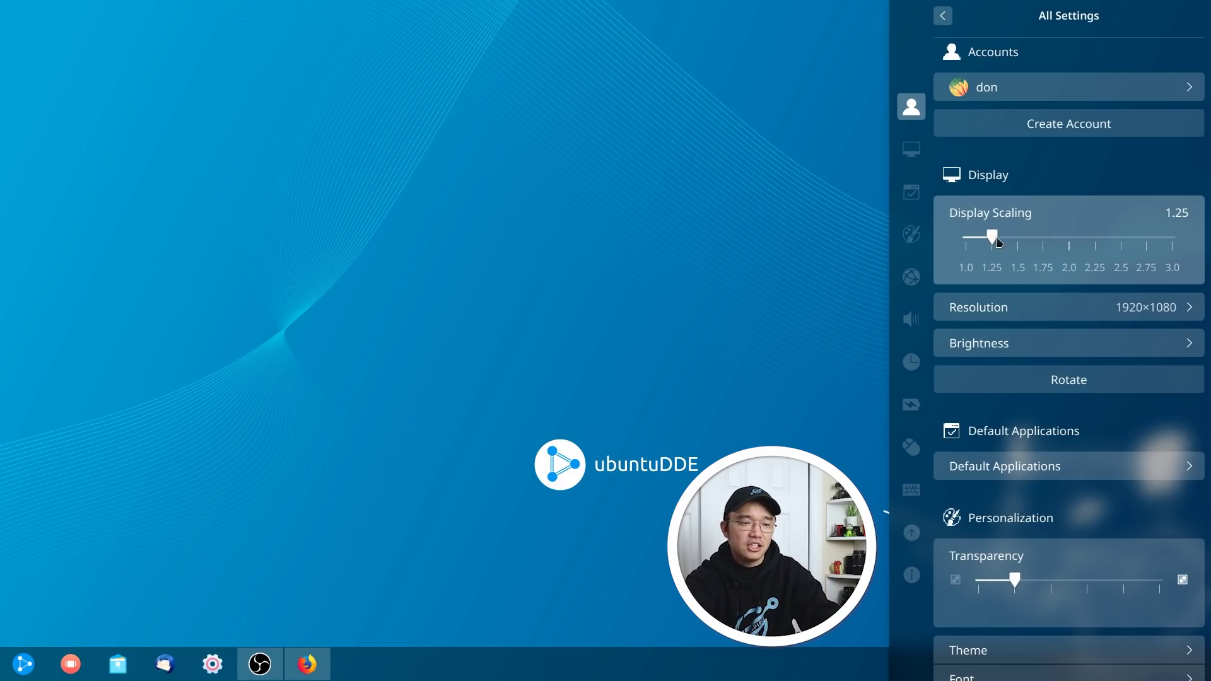
scroll(1068, 397, "down", 5)
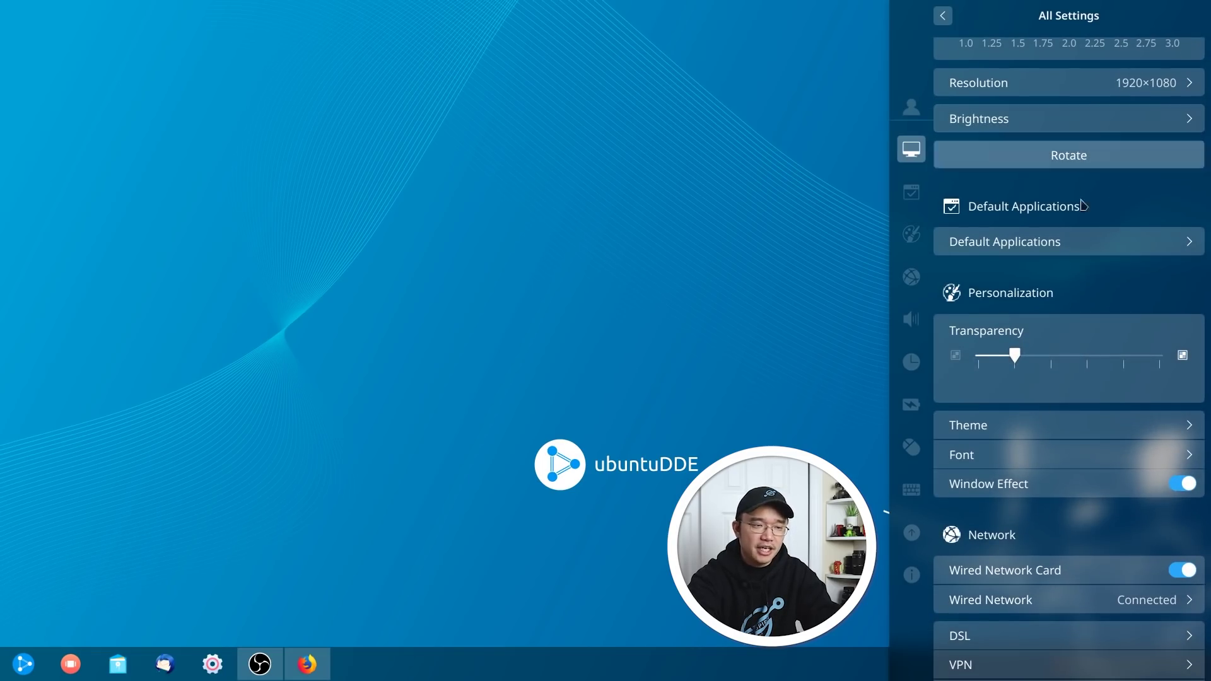
left_click(1050, 251)
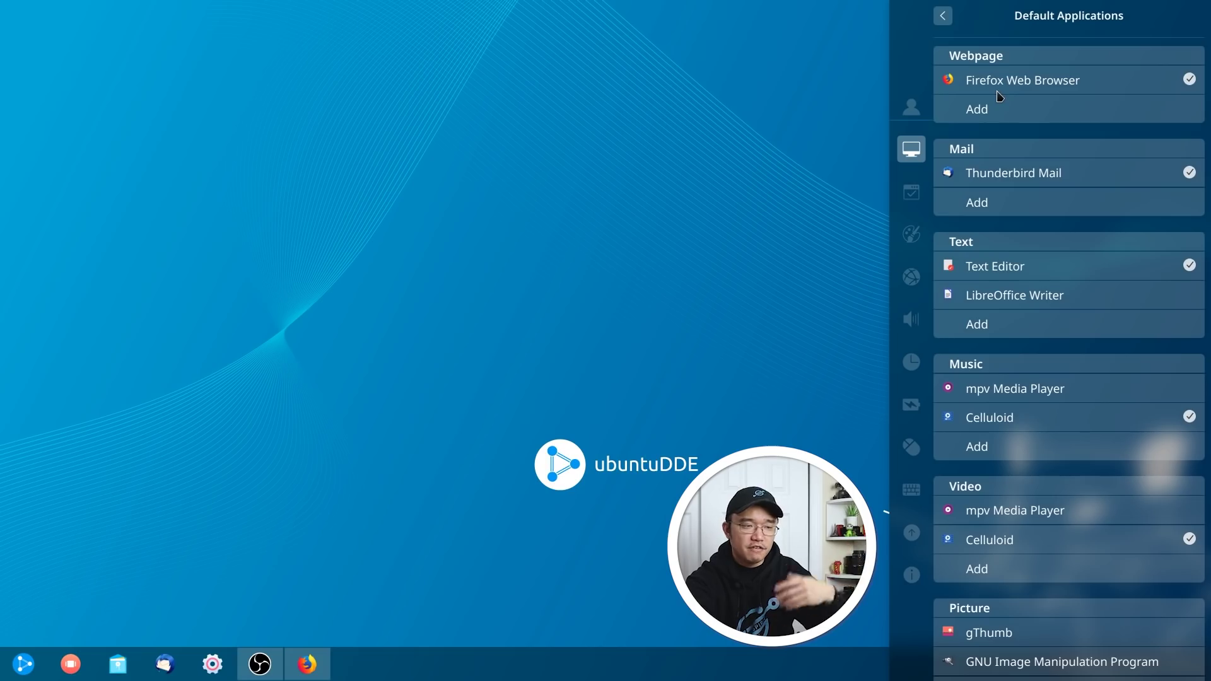
Go back from Default Applications to the All Settings list.
left_click(943, 15)
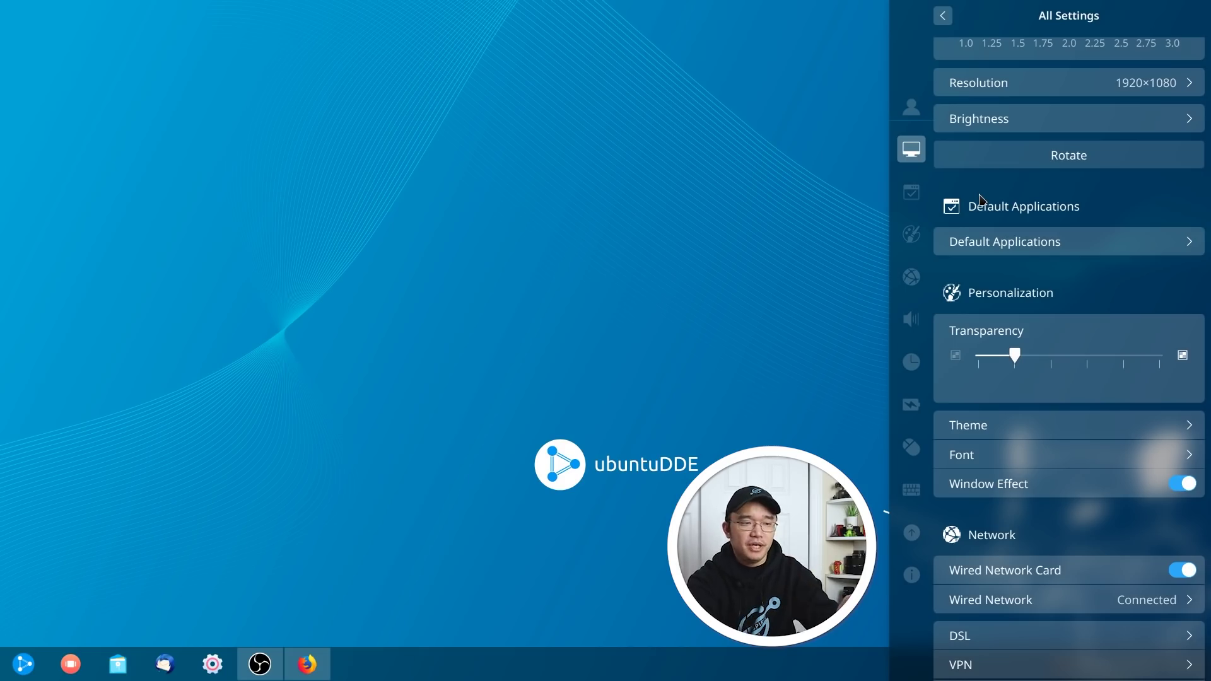
Scroll to Personalization, view the Theme page, and return to All Settings.
scroll(1015, 287, "down", 4)
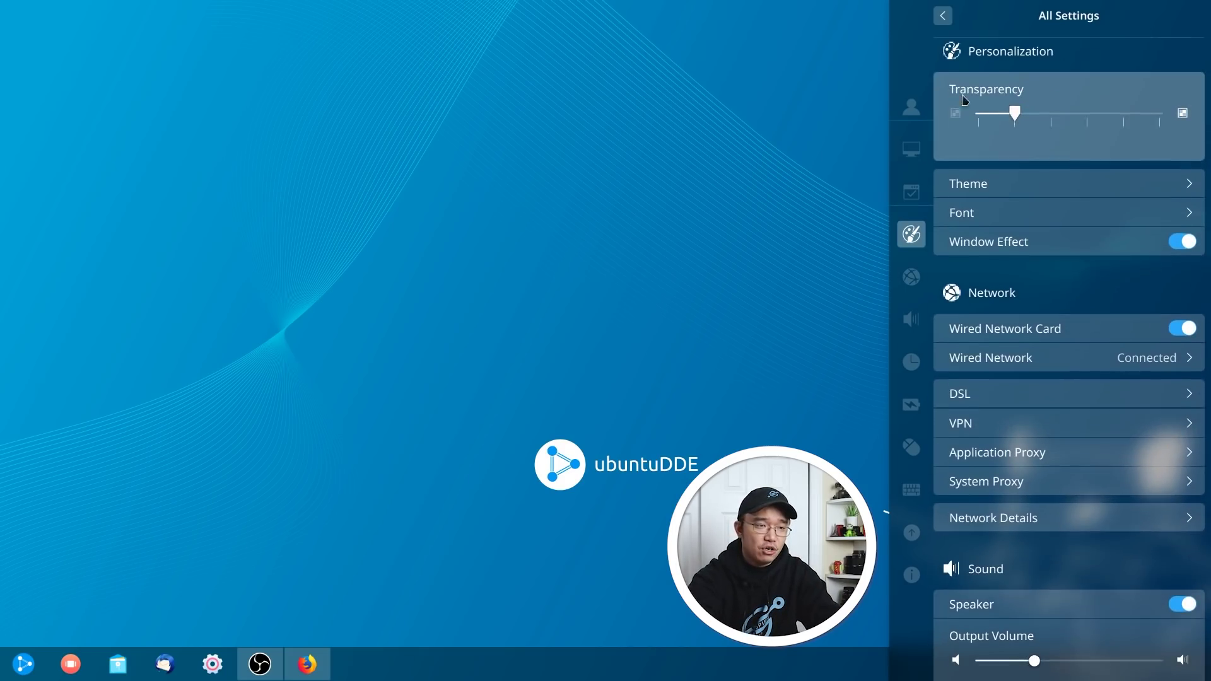
left_click(1022, 193)
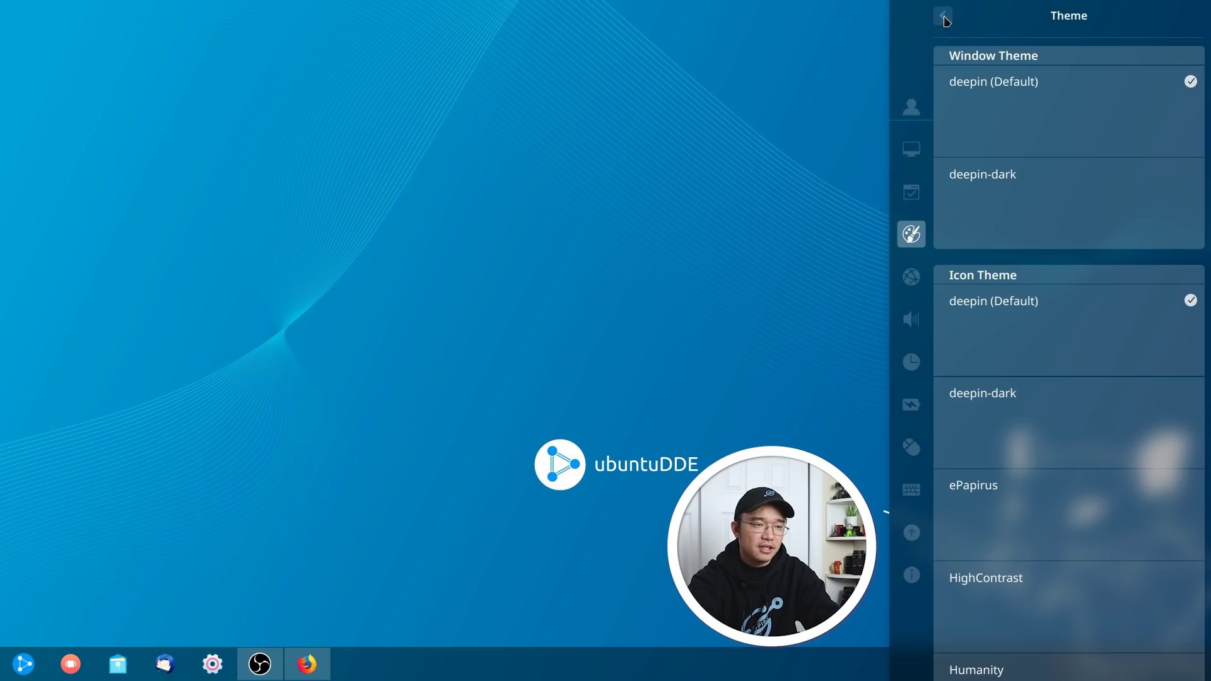
left_click(943, 16)
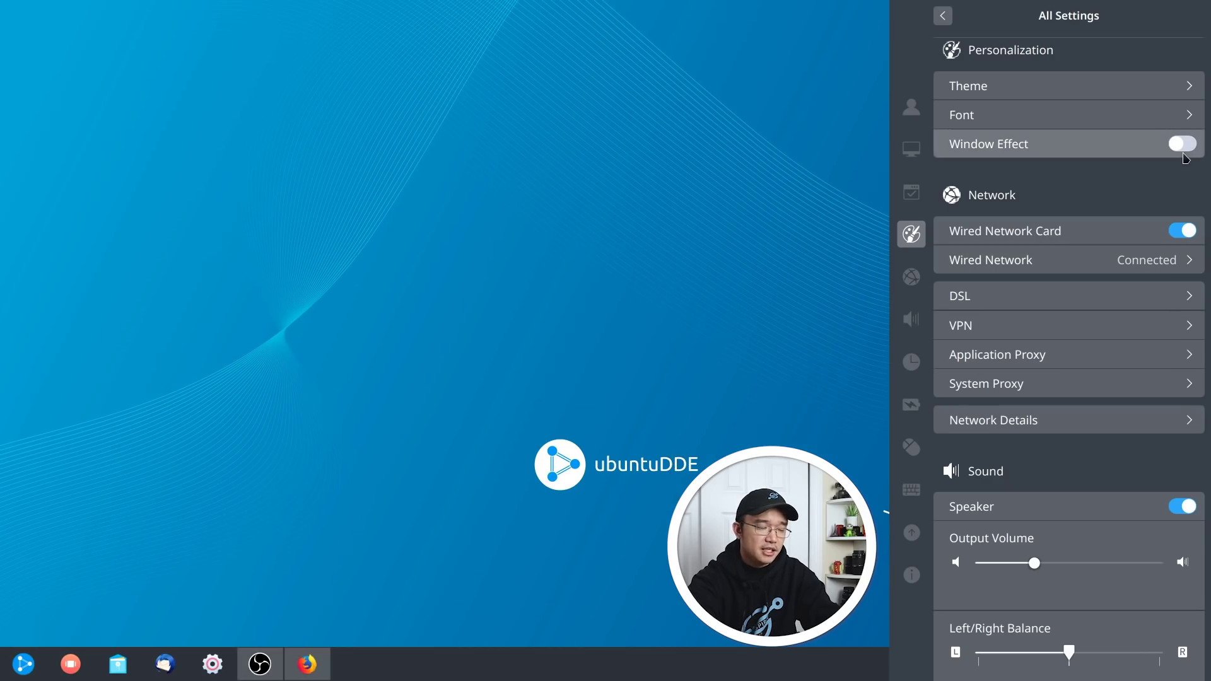
Reopen the Control Center from the taskbar and switch Window Effect back on.
left_click(23, 664)
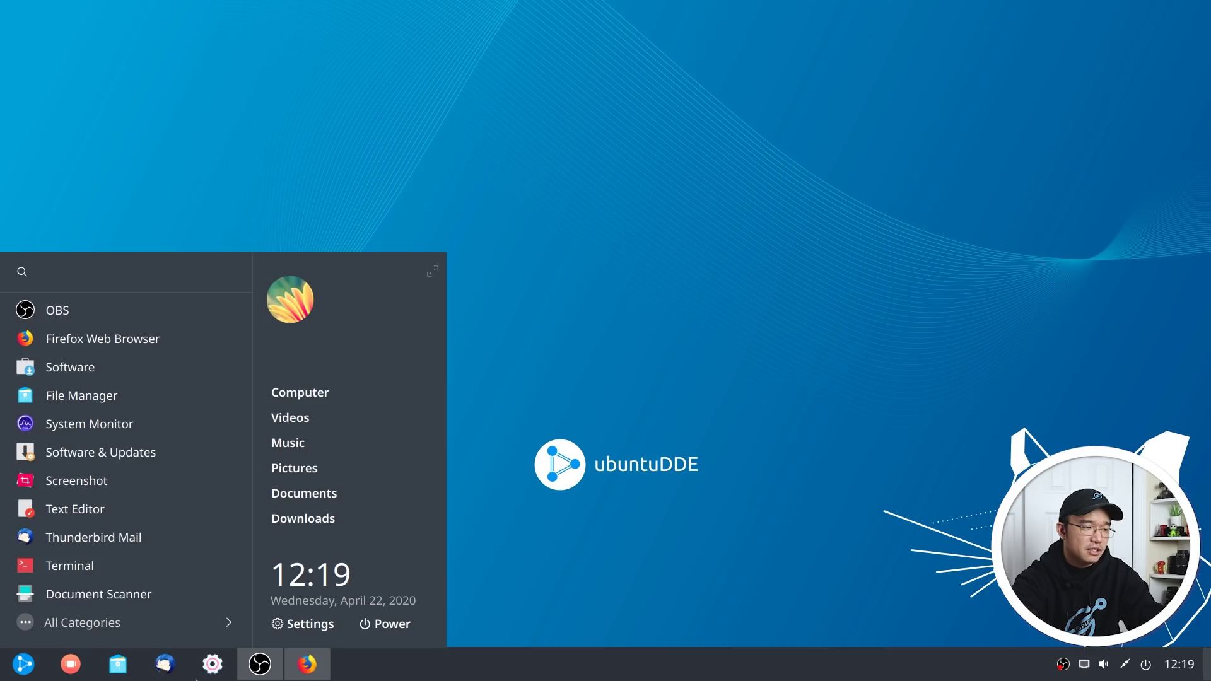
left_click(211, 665)
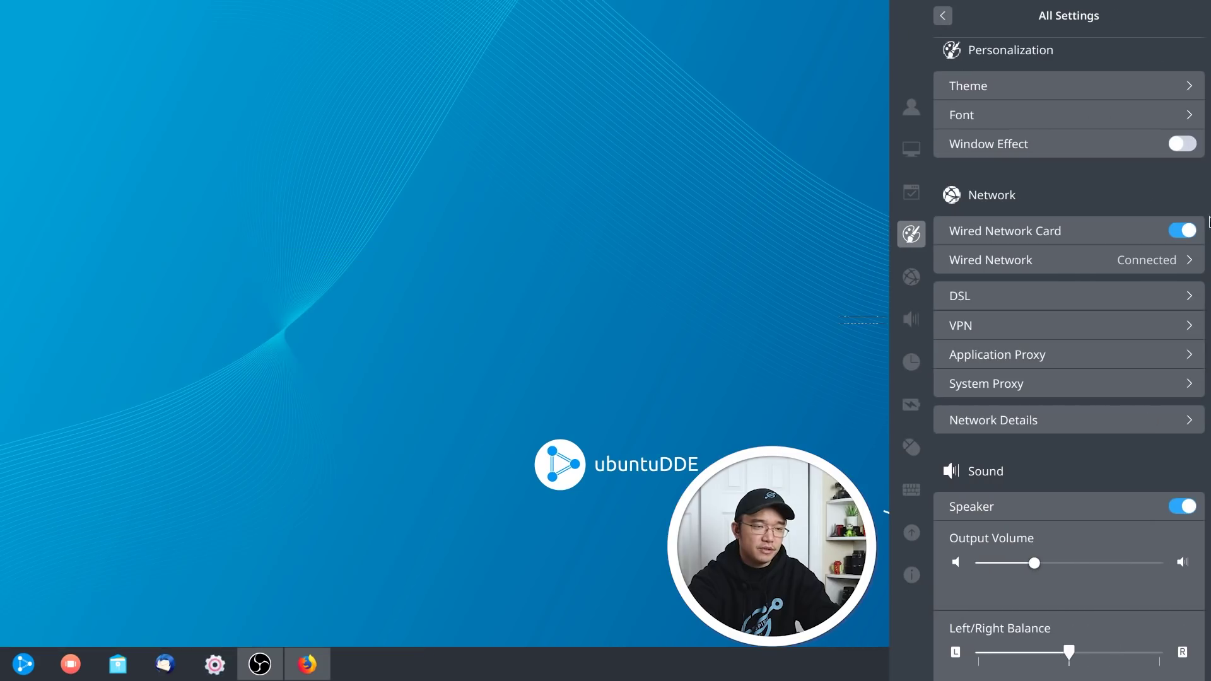
left_click(1182, 144)
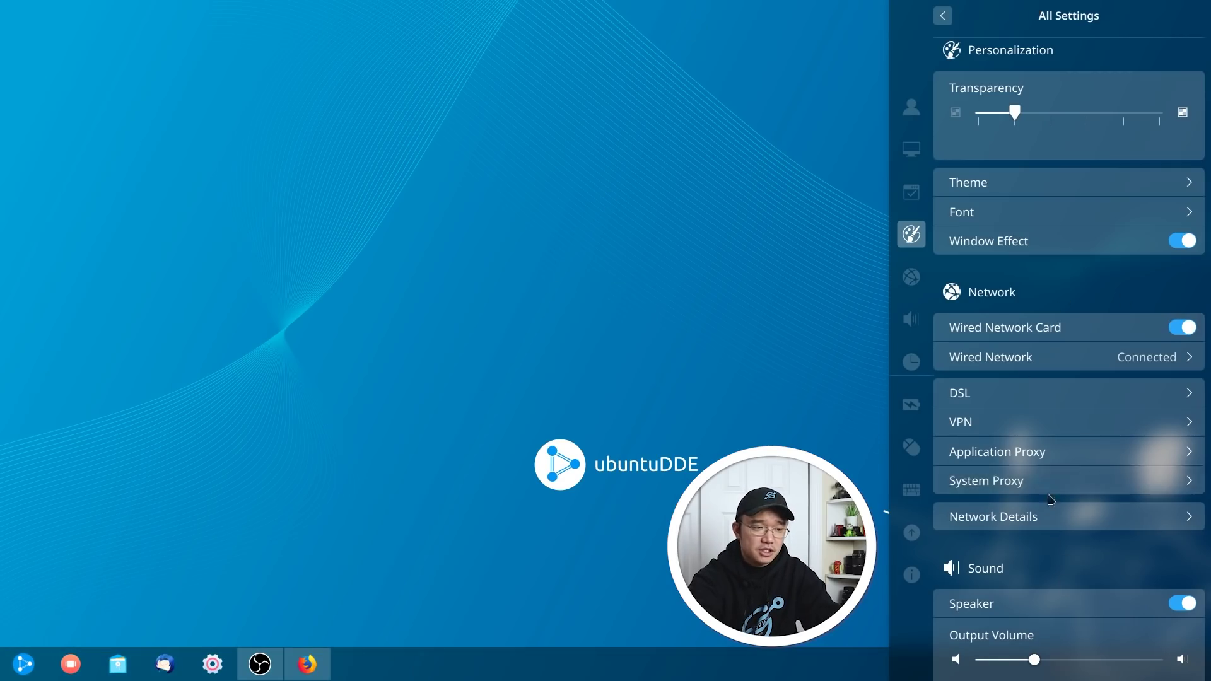
Scroll down to the Sound section and open the Advanced output device list.
scroll(1057, 355, "down", 3)
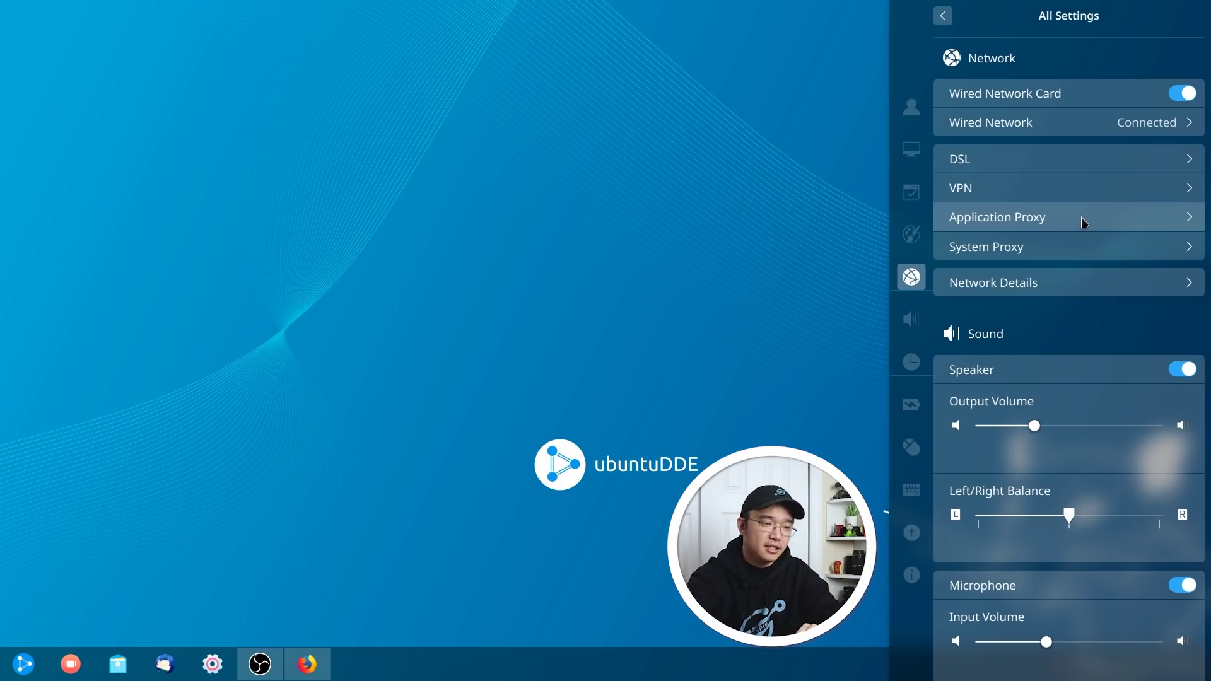
scroll(1084, 222, "down", 5)
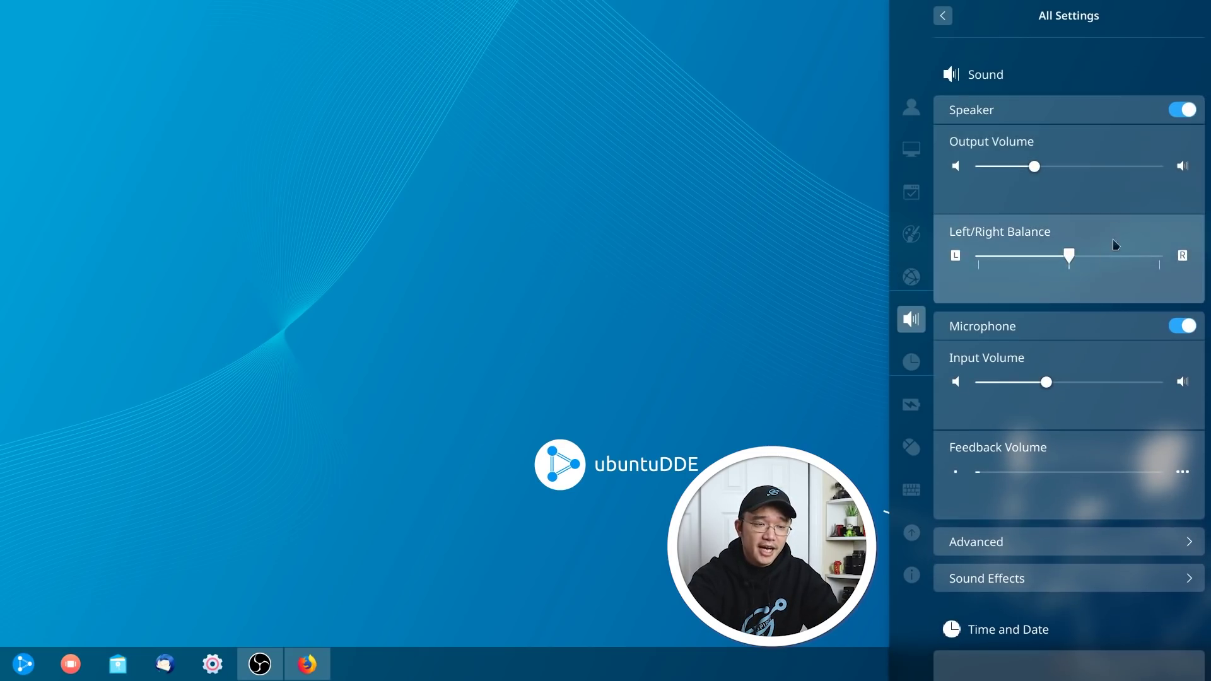
left_click(1071, 541)
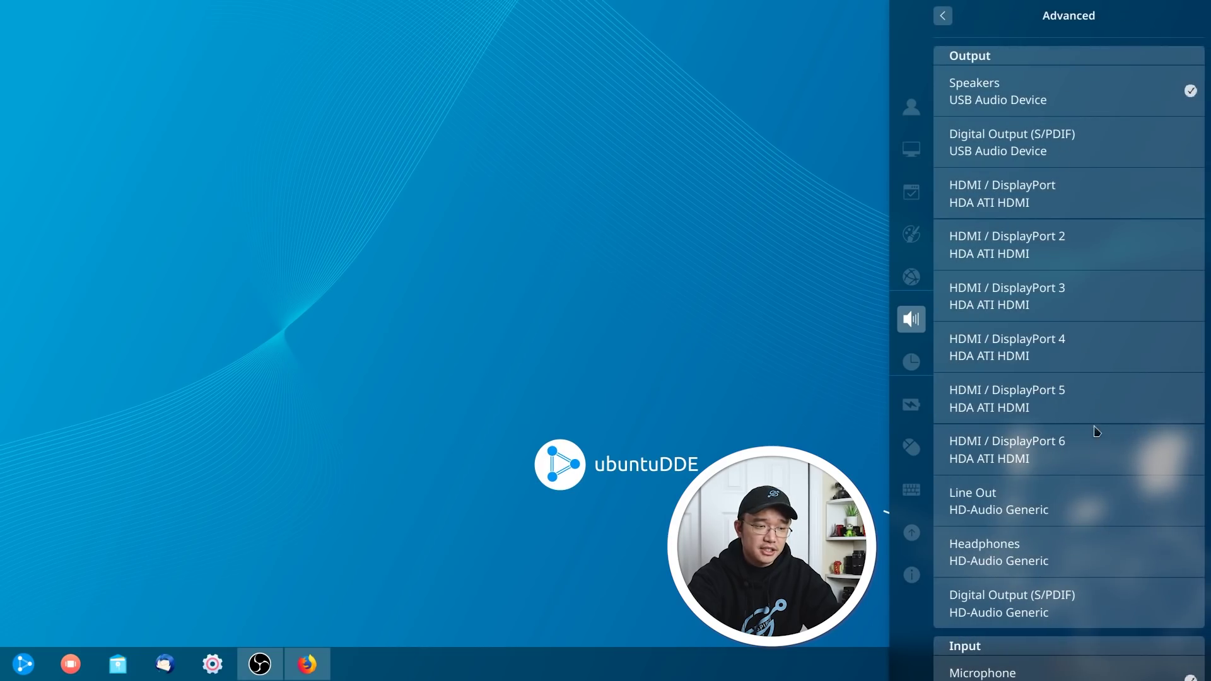
Set audio output to HDMI / DisplayPort 6, then open the Sound Effects list.
left_click(1144, 448)
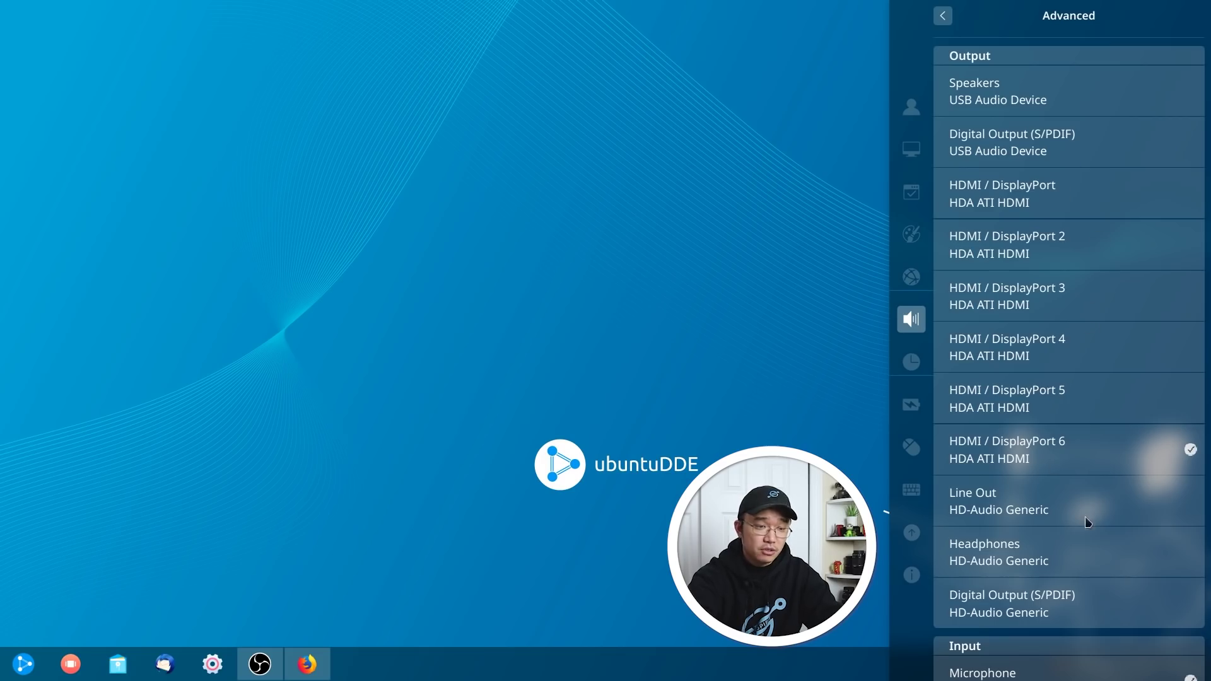
left_click(942, 15)
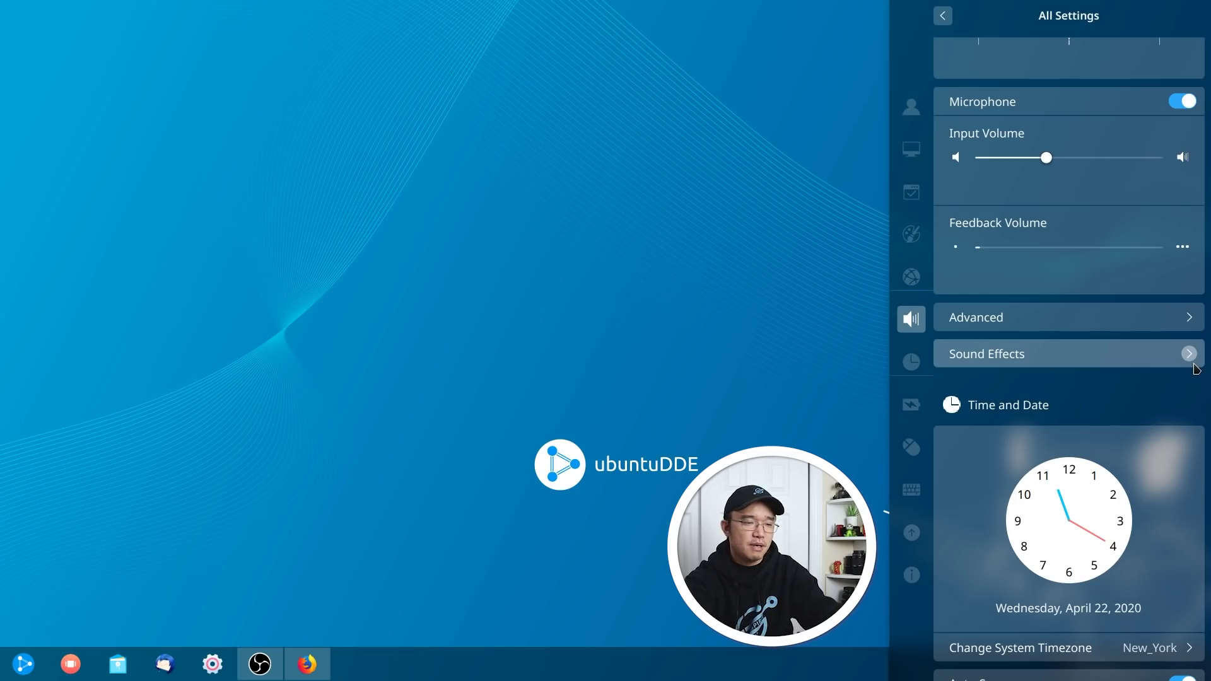
left_click(1050, 357)
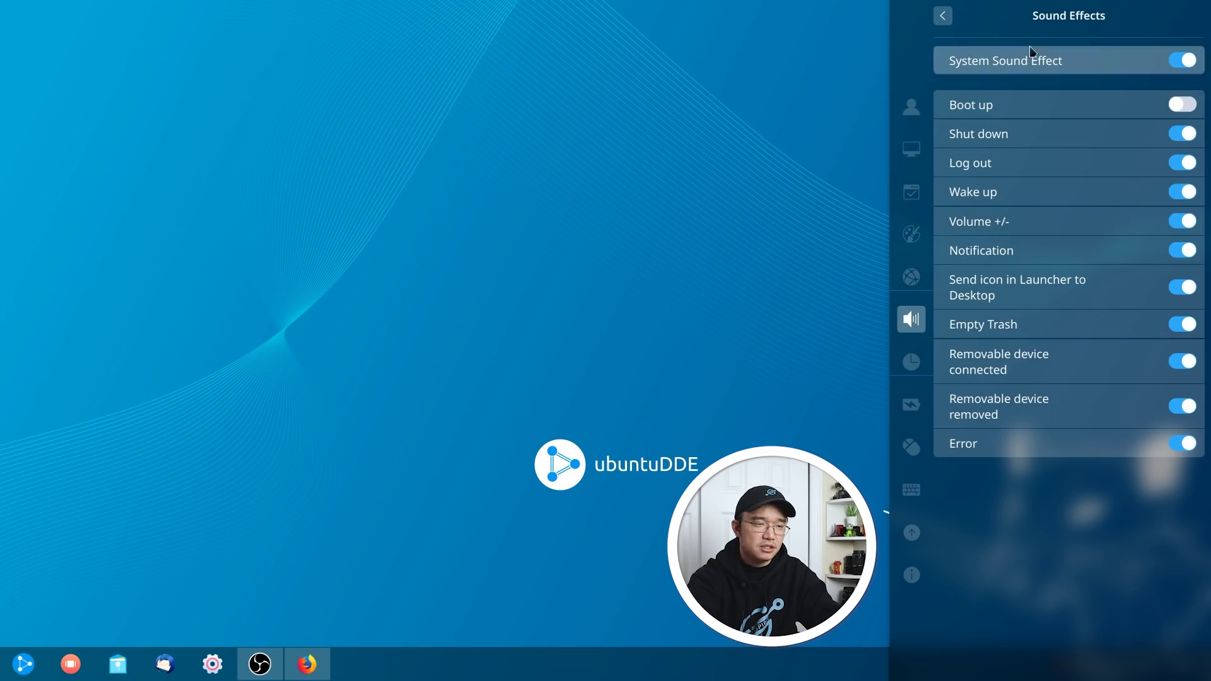
Return to All Settings and scroll down to System Information (UbuntuDDE 20.04, 15.63GB memory).
left_click(943, 15)
scroll(1147, 498, "down", 5)
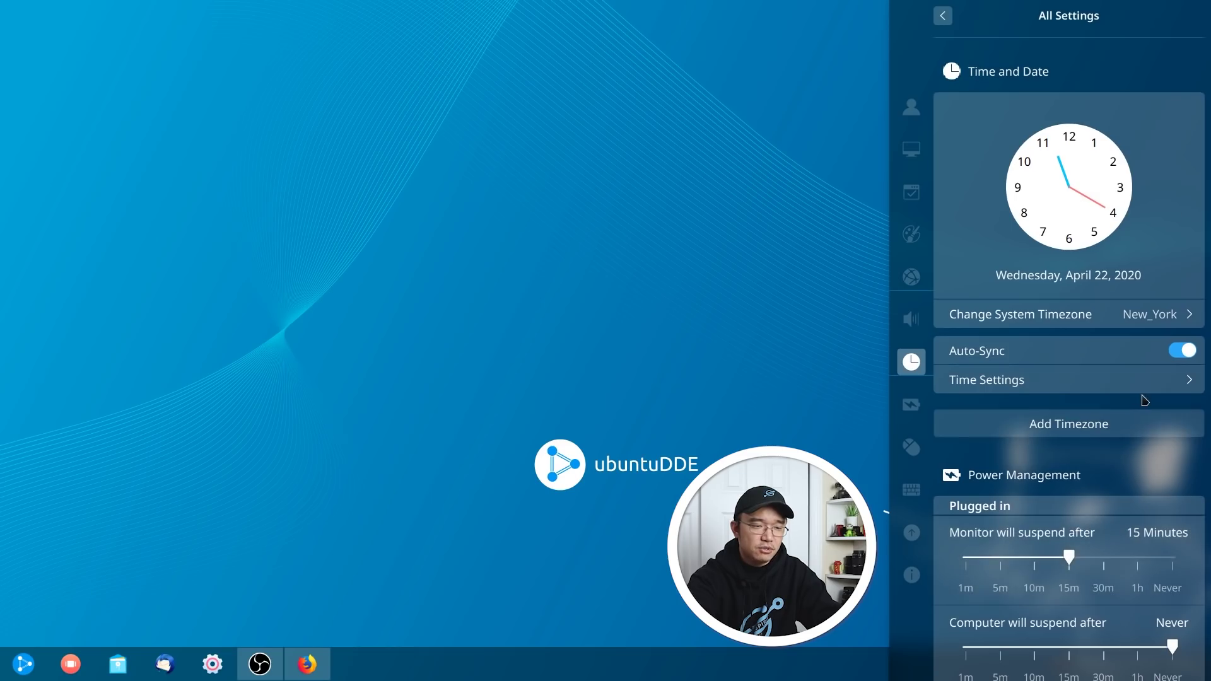
scroll(1129, 398, "down", 5)
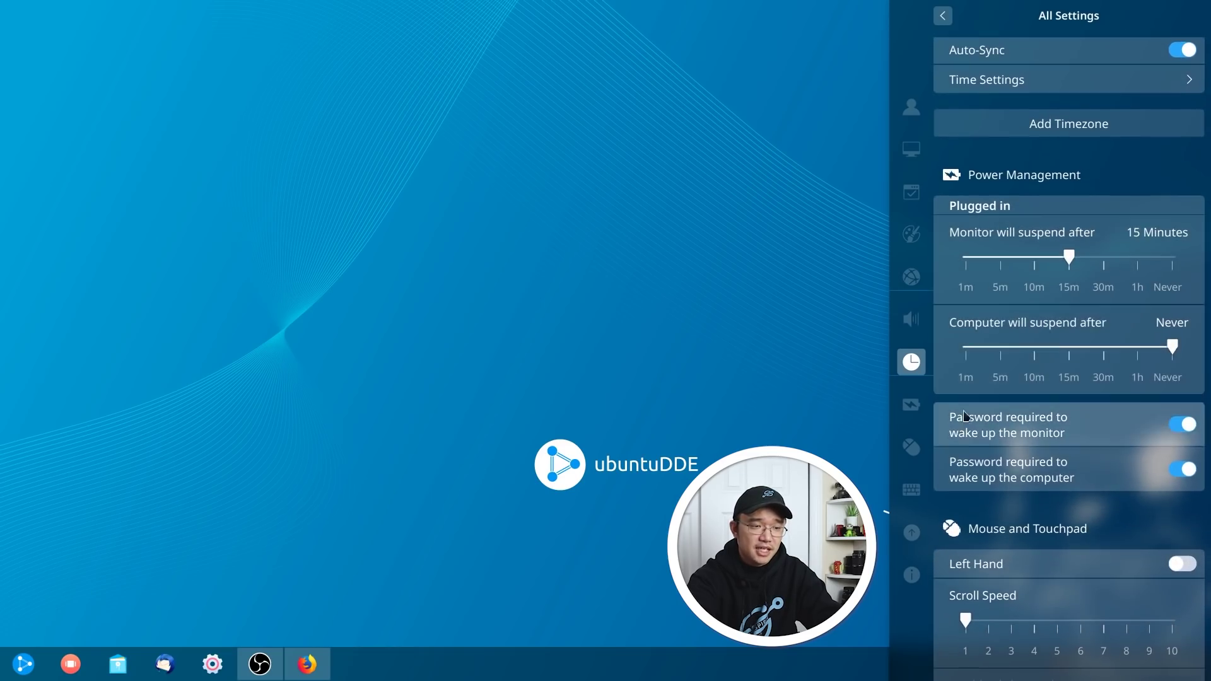
scroll(1014, 357, "down", 4)
scroll(1014, 357, "down", 1)
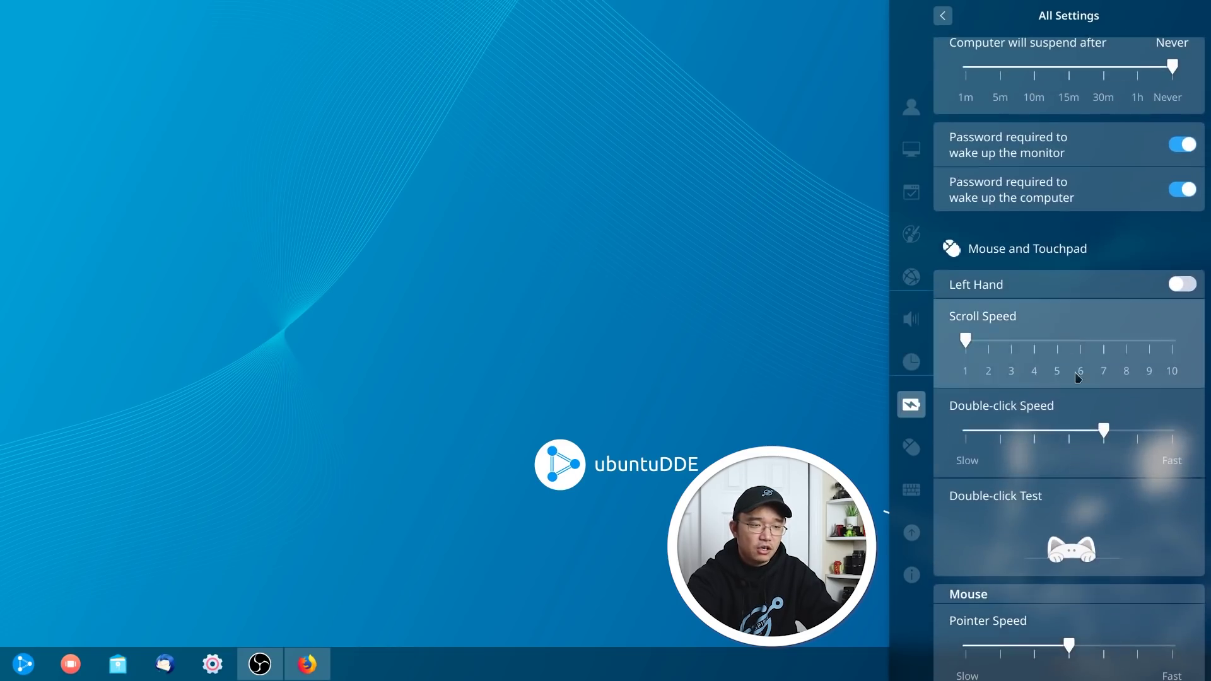
scroll(1070, 480, "down", 3)
scroll(1071, 479, "down", 3)
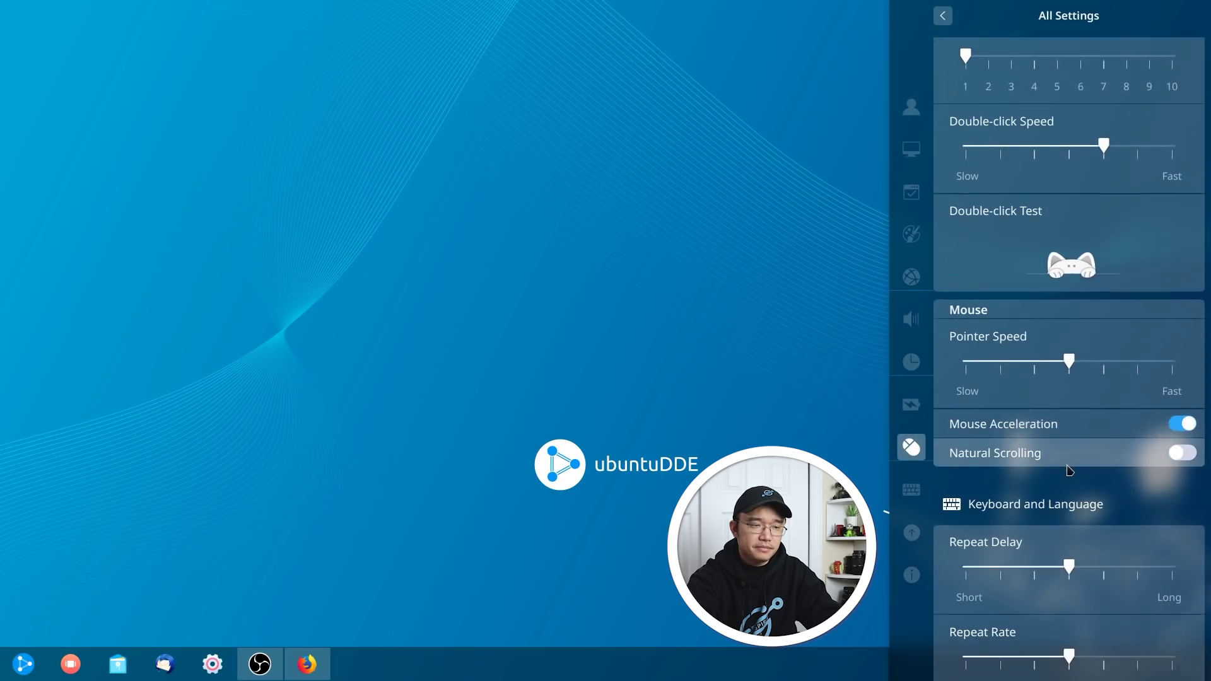
scroll(1091, 407, "down", 6)
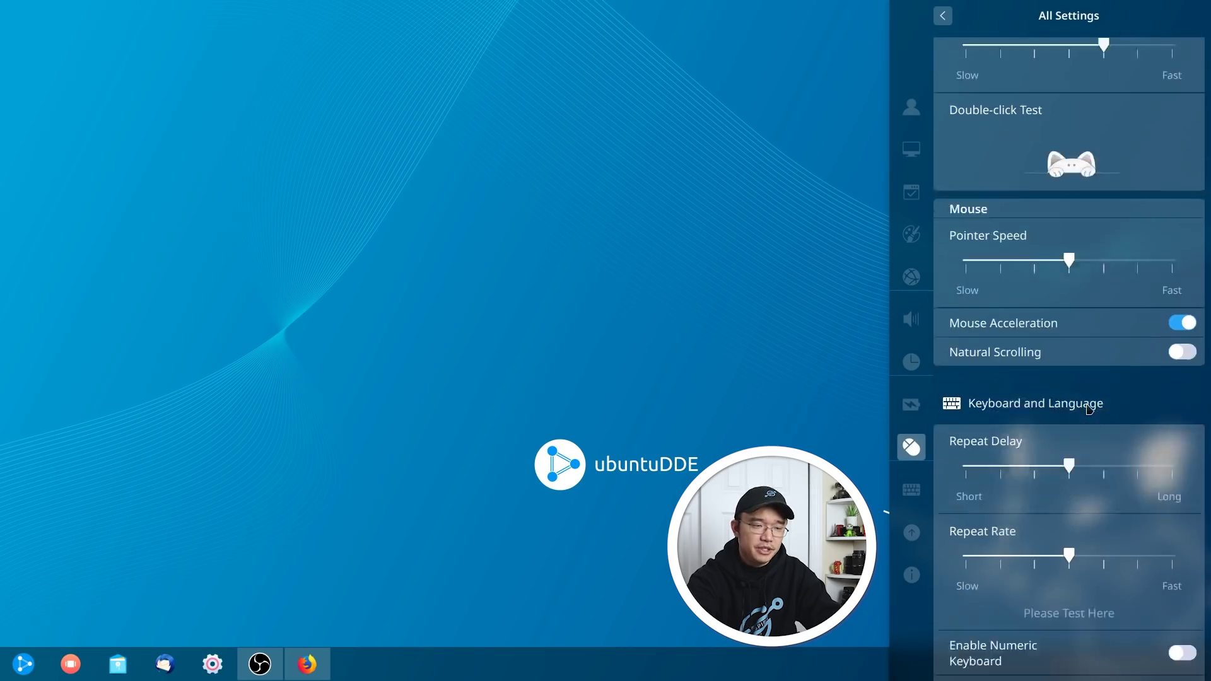
scroll(1062, 626, "down", 9)
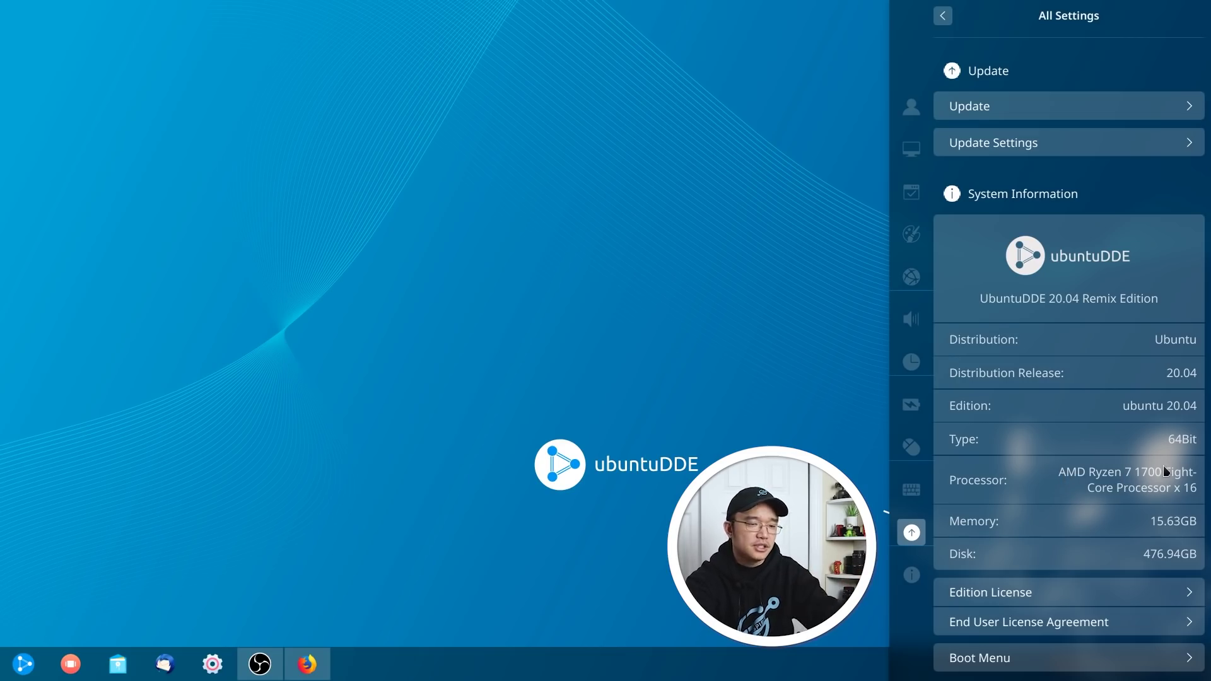
scroll(1161, 480, "down", 1)
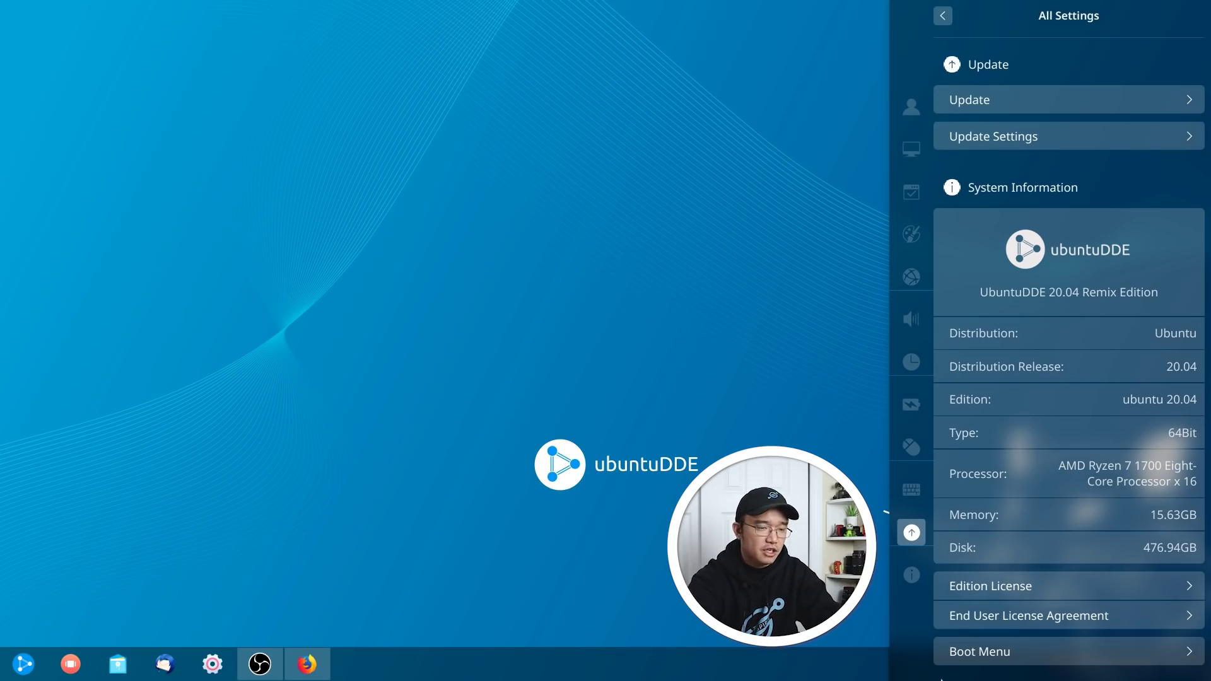
left_click(1046, 598)
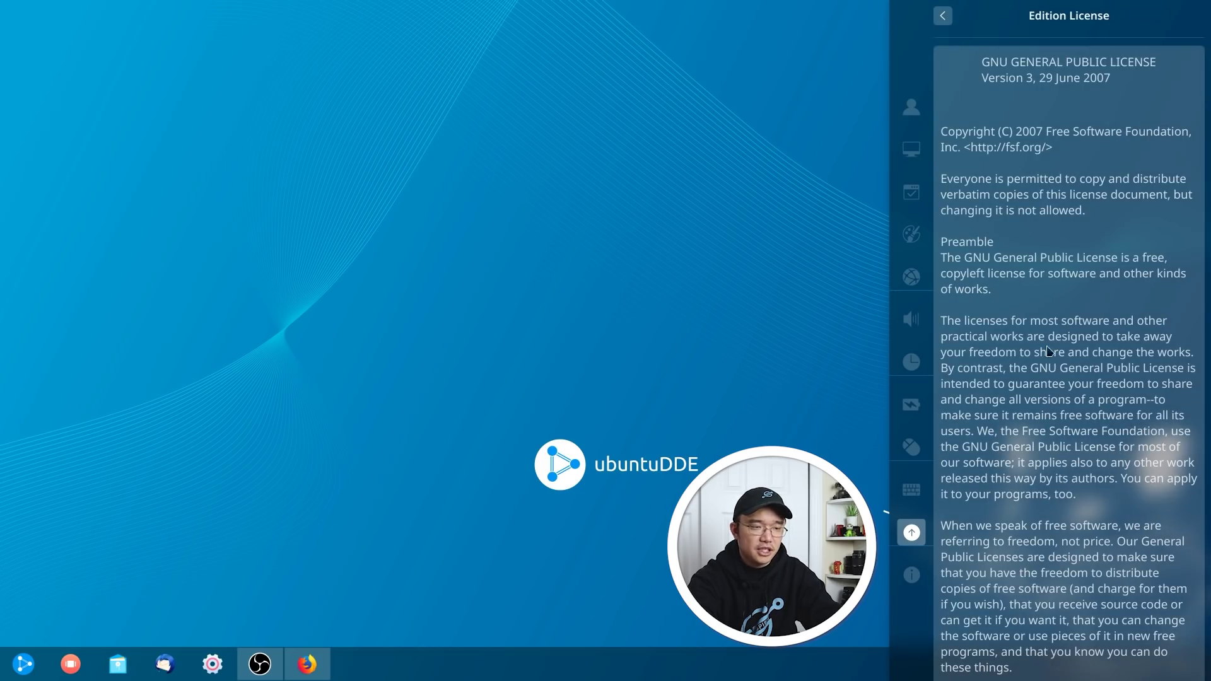
left_click(943, 16)
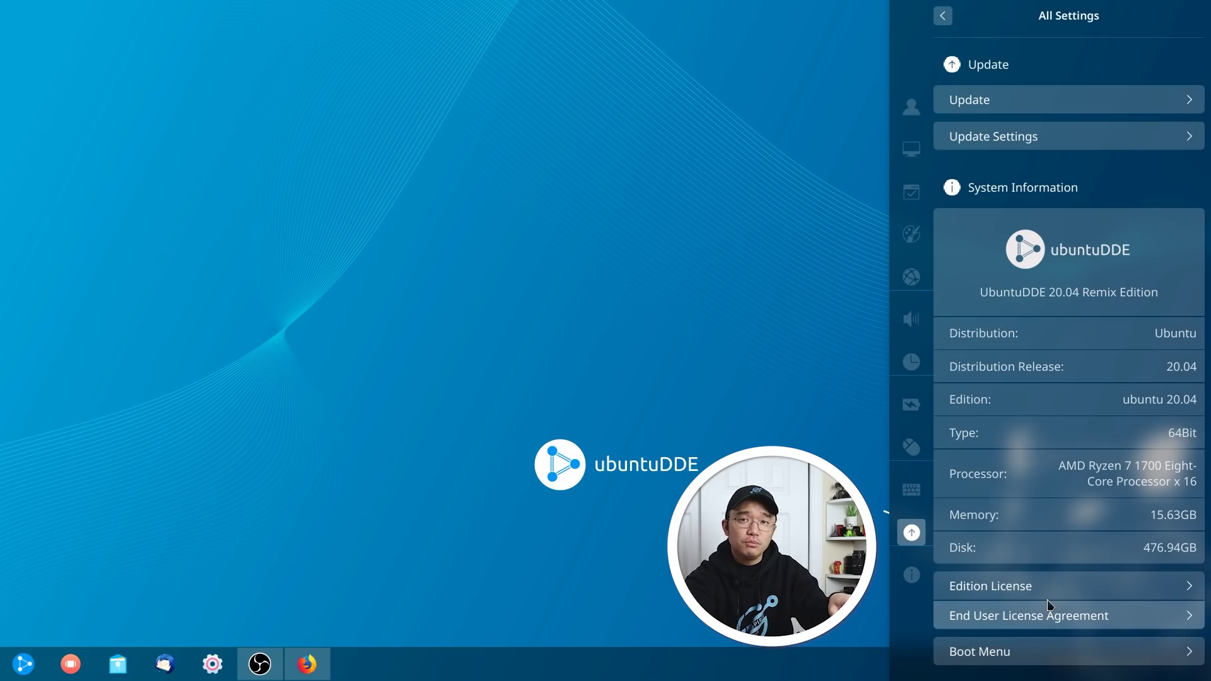
left_click(1042, 656)
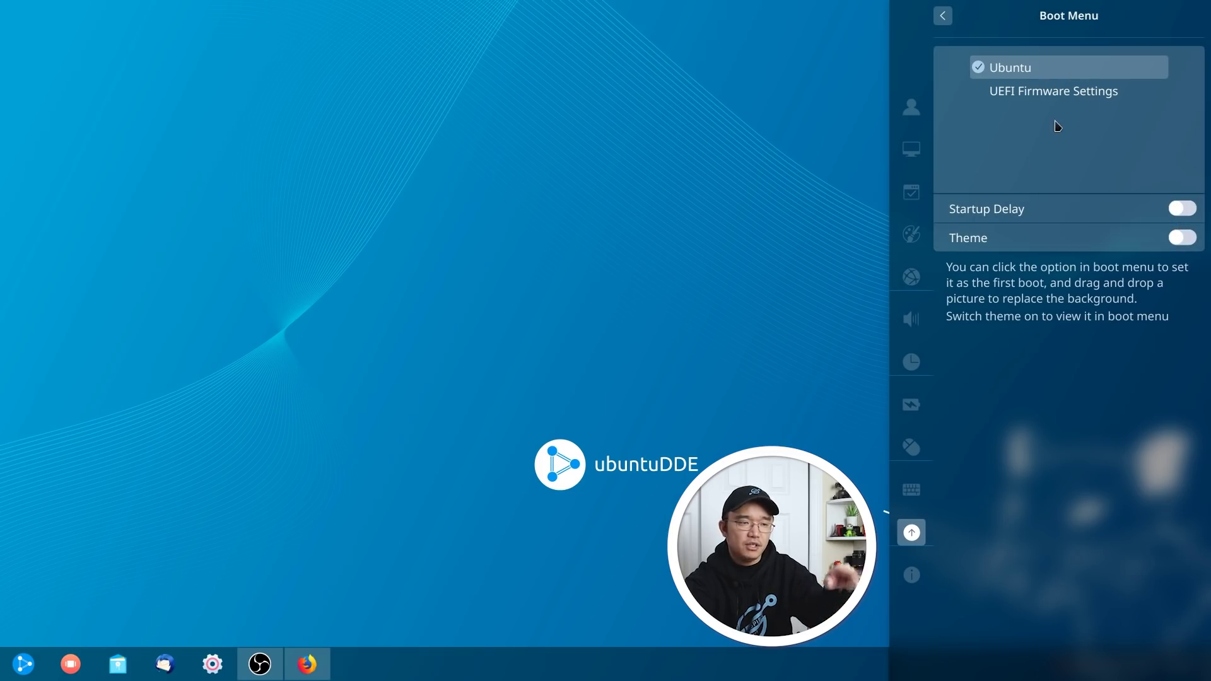
left_click(946, 24)
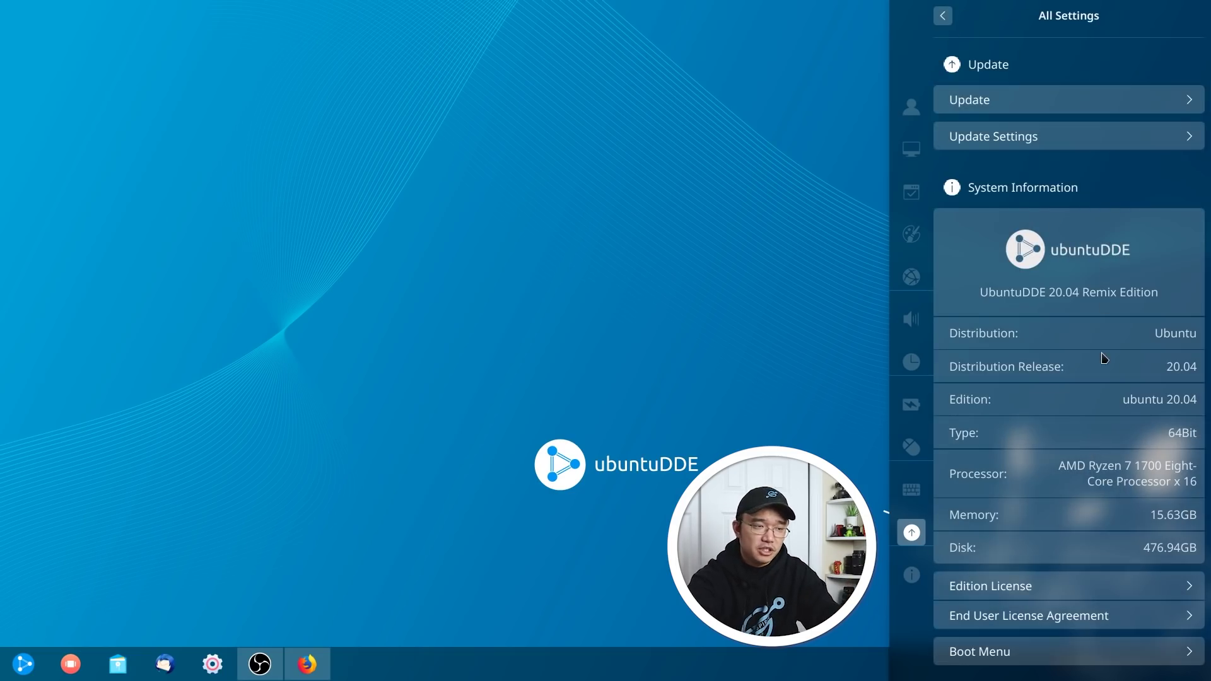
Open the Keyboard Shortcuts list, then launch a terminal with Ctrl+Alt+T.
scroll(1104, 357, "up", 4)
scroll(1104, 359, "up", 8)
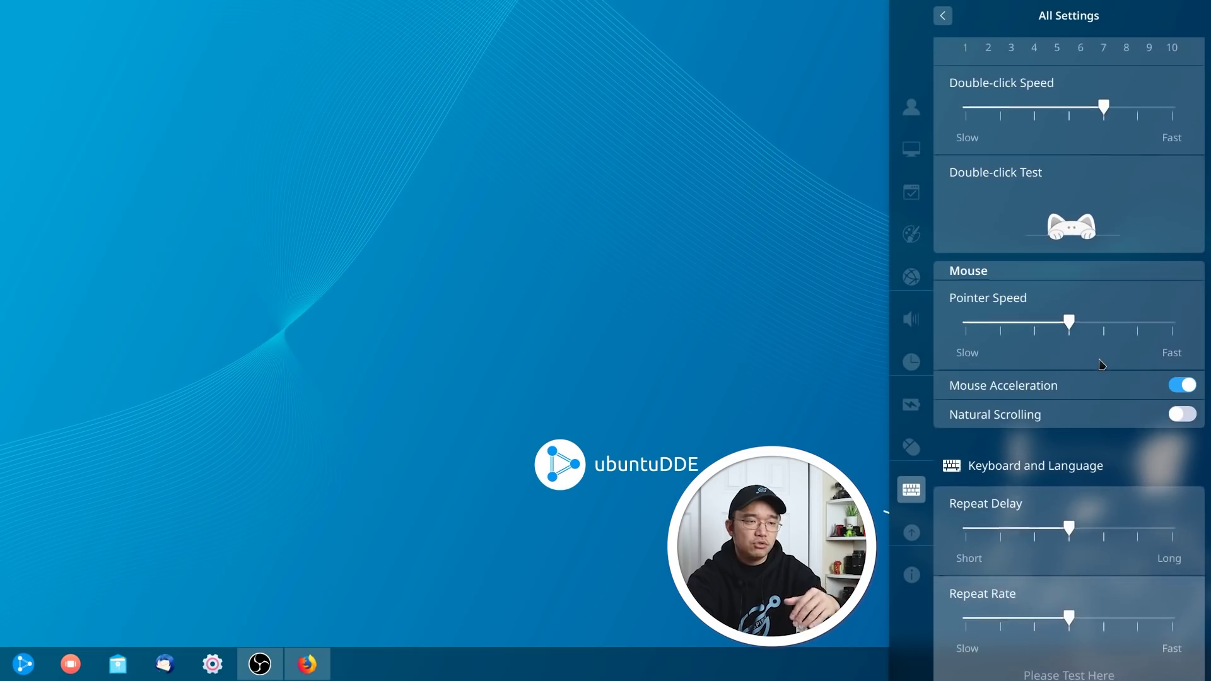
scroll(1101, 364, "down", 9)
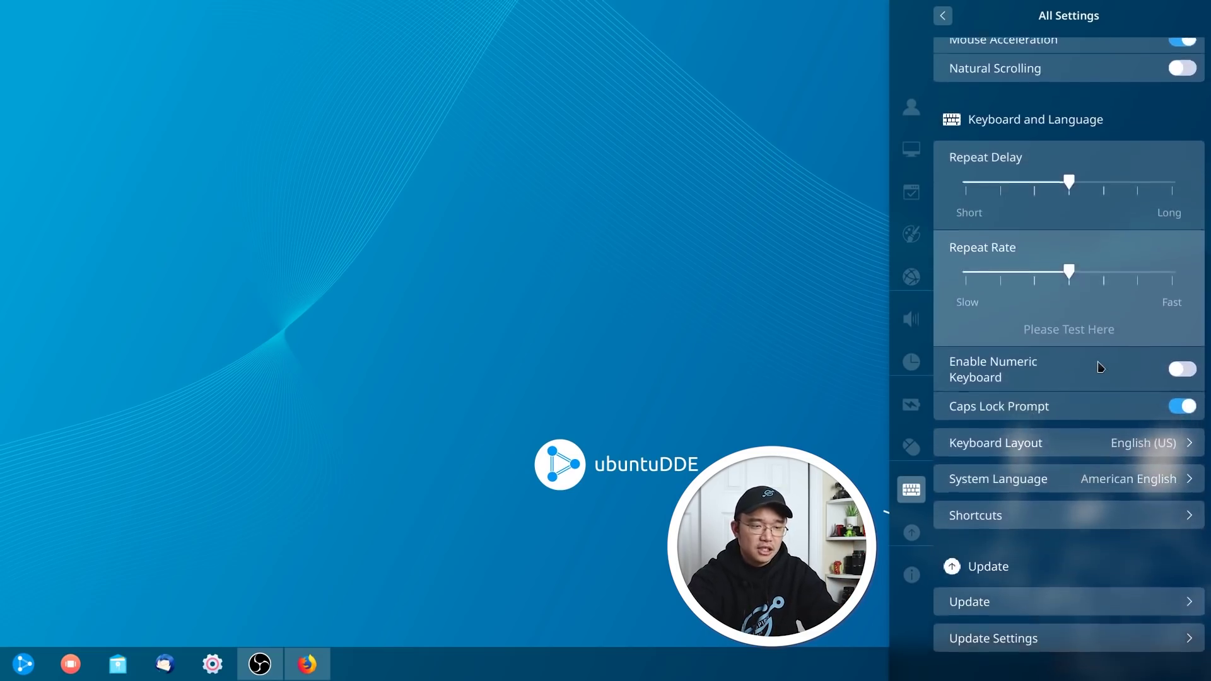
scroll(1096, 376, "down", 1)
left_click(1075, 312)
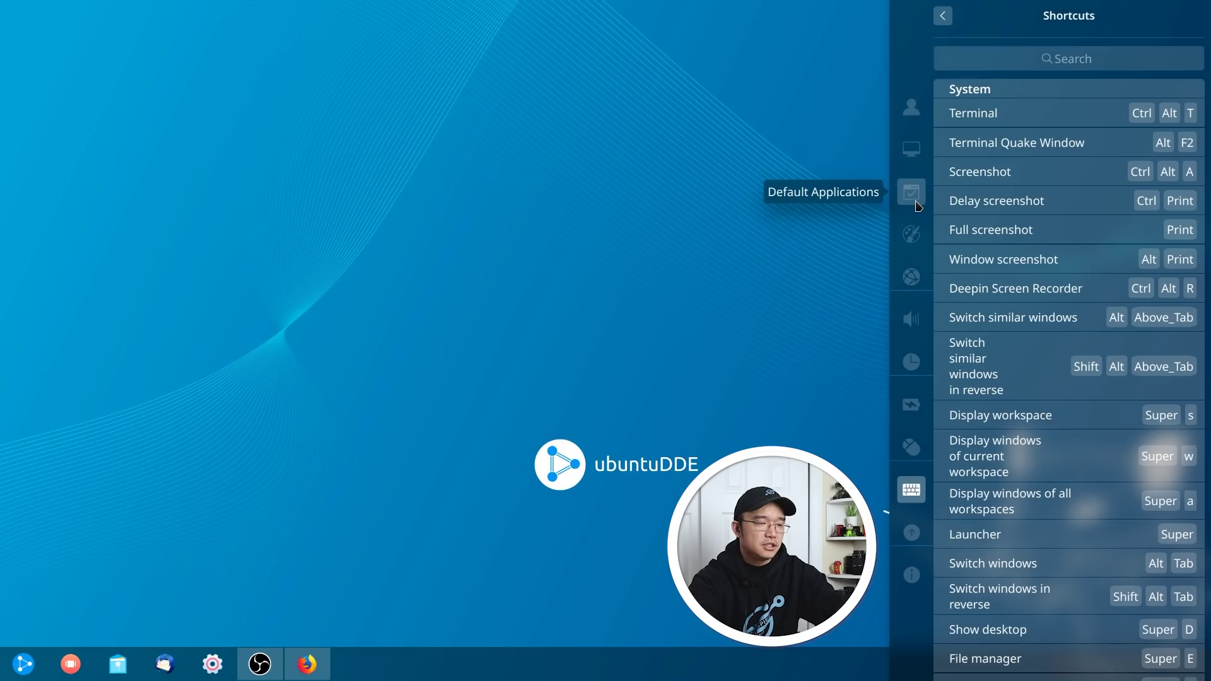
key("ctrl+alt+t")
Move Deepin Terminal, view and dismiss its About dialog, close the terminal, and bring up keyboard shortcuts.
left_click_drag(568, 156, 444, 142)
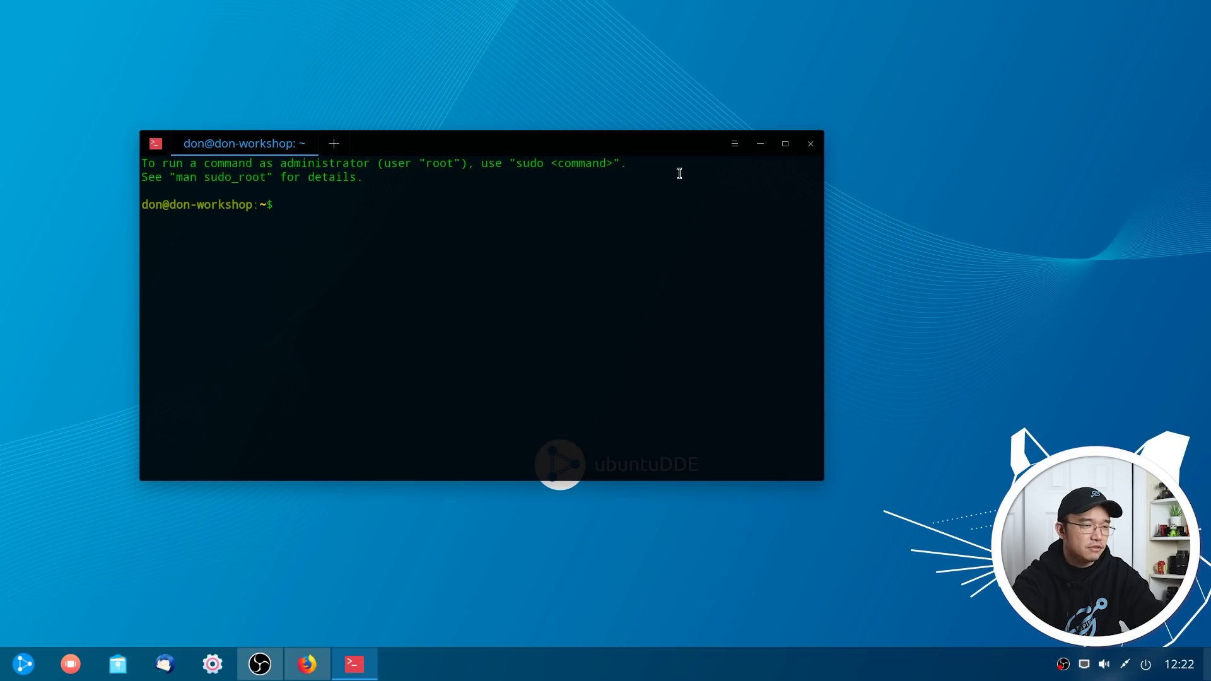
left_click(735, 143)
left_click(749, 268)
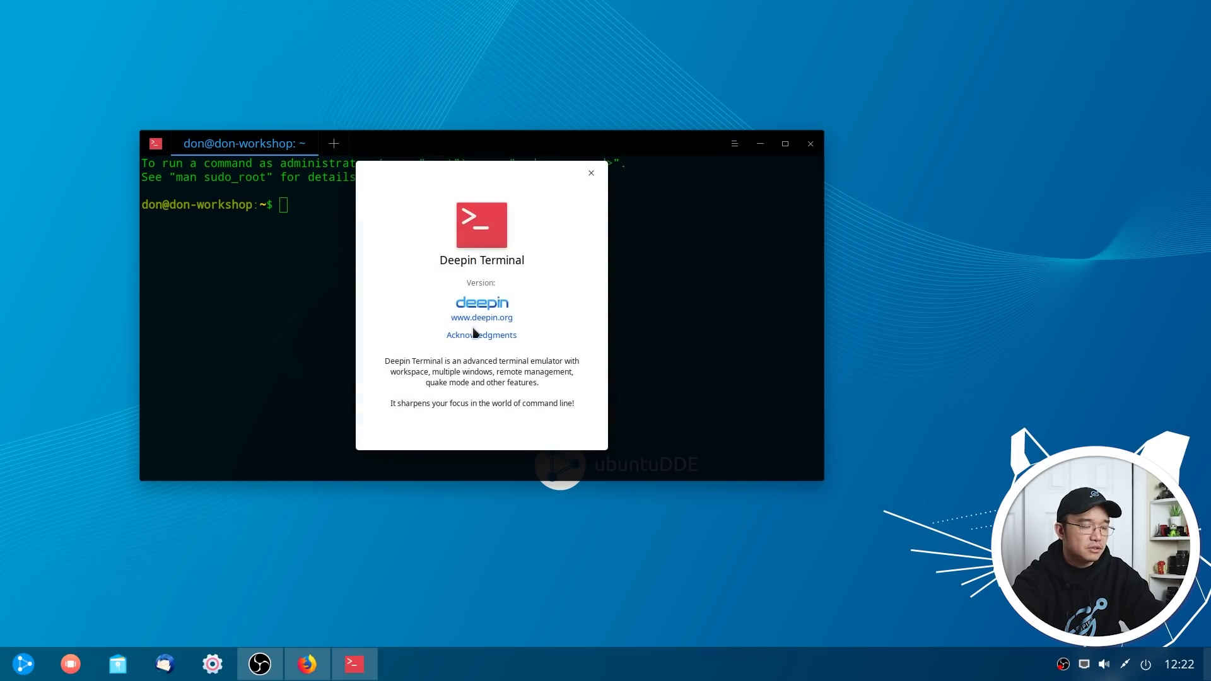
left_click(591, 173)
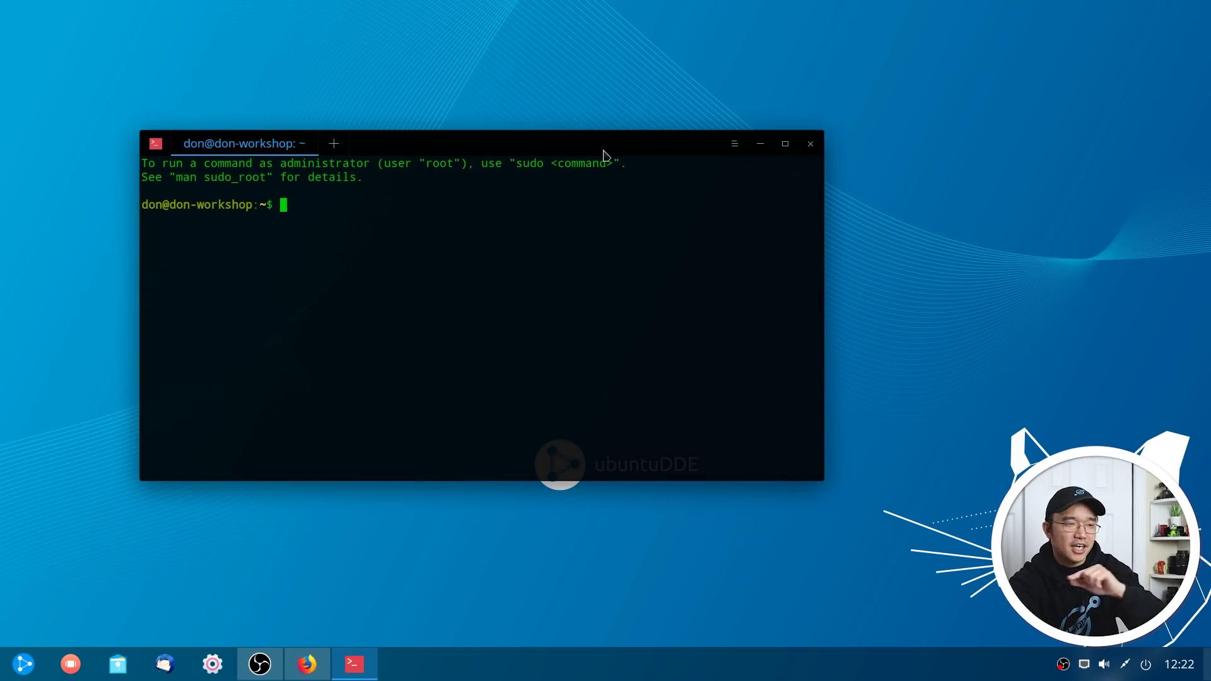
left_click(811, 144)
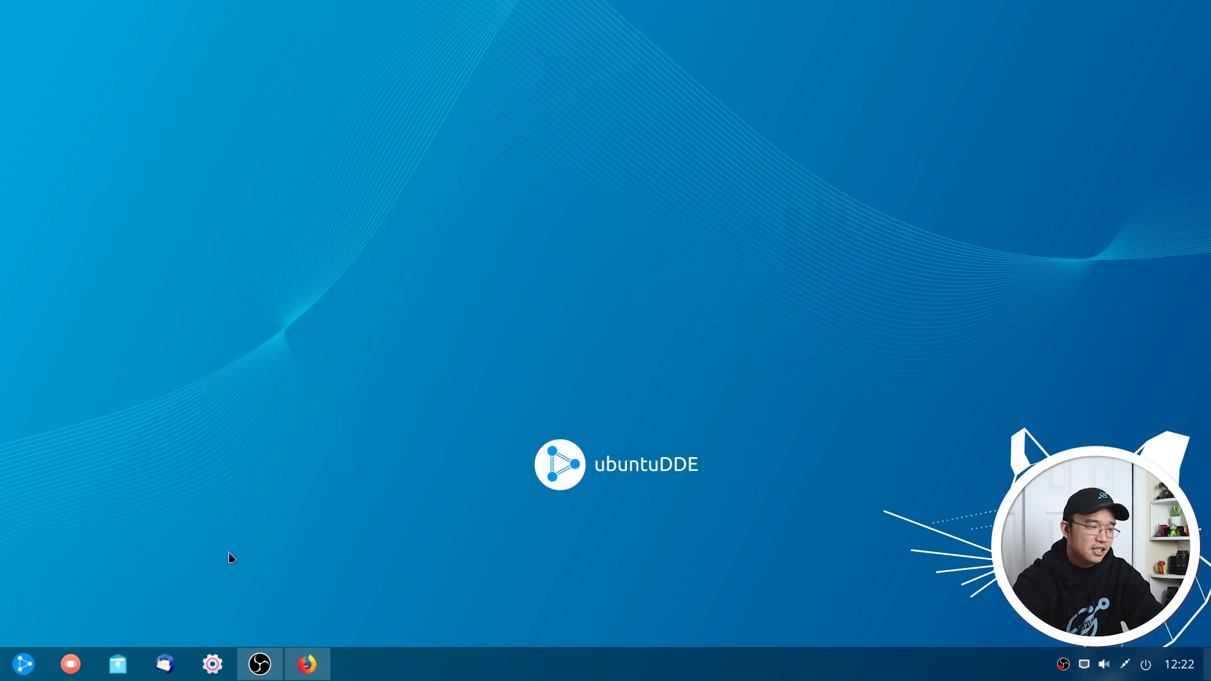
left_click(209, 663)
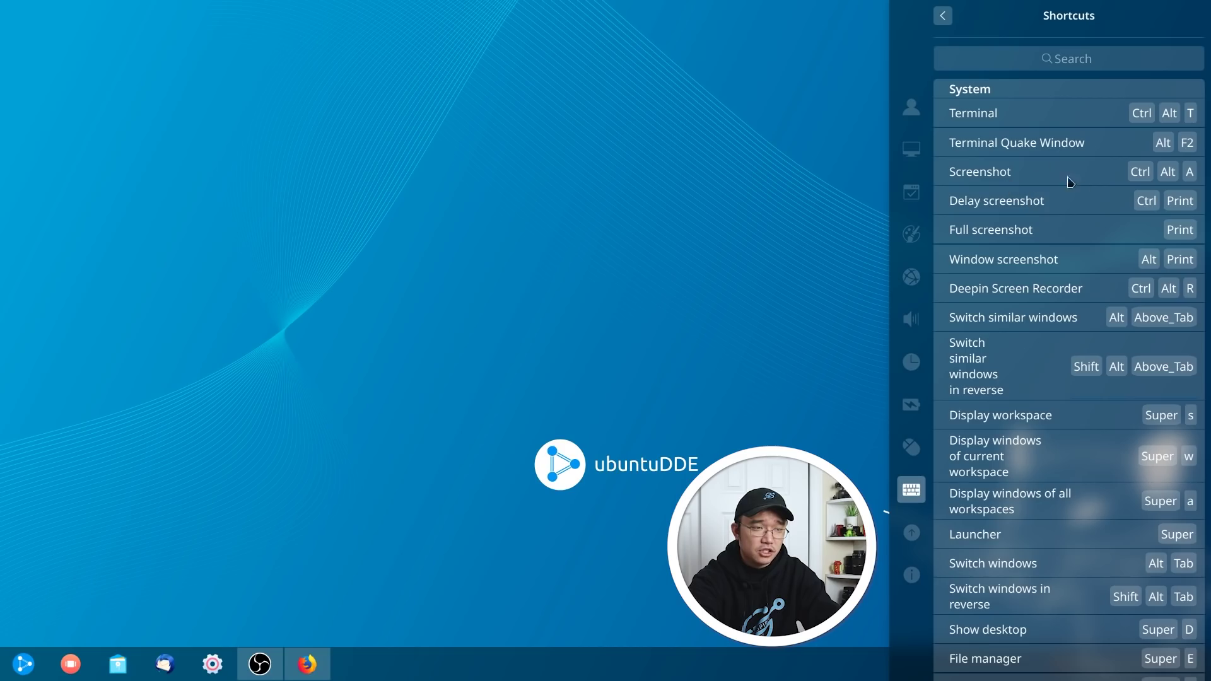
Scroll the shortcuts list, then launch Firefox from the launcher, maximize it and restore it.
scroll(1008, 454, "down", 5)
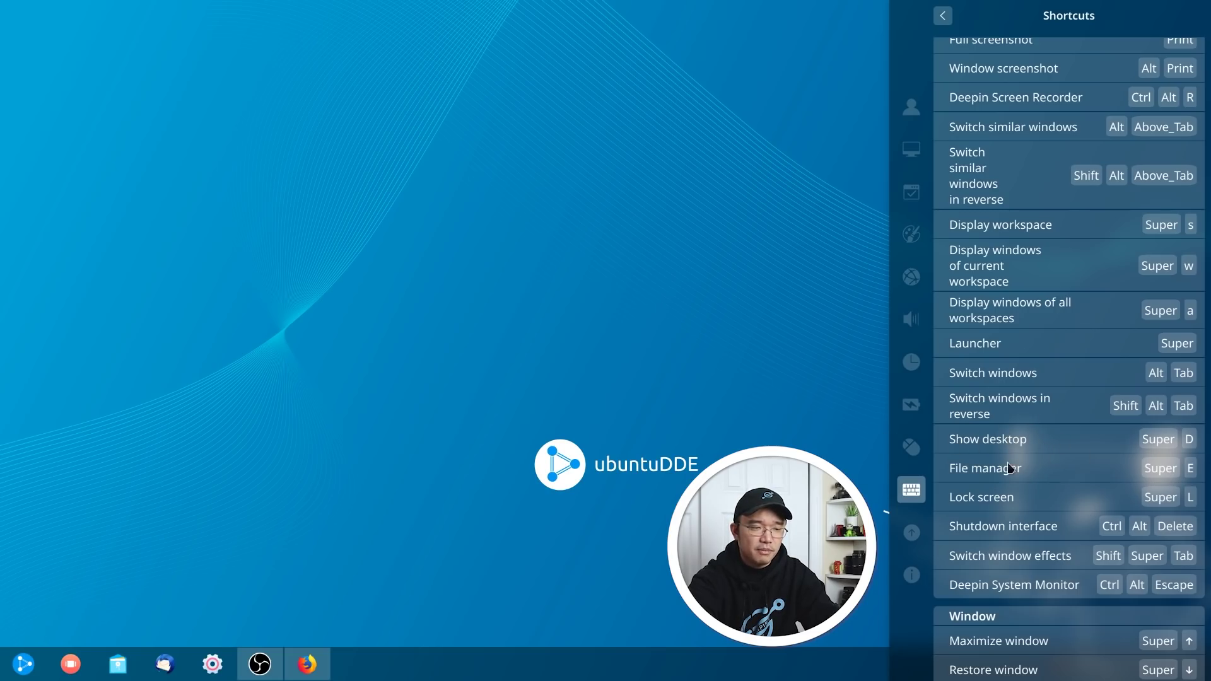
key("super+d")
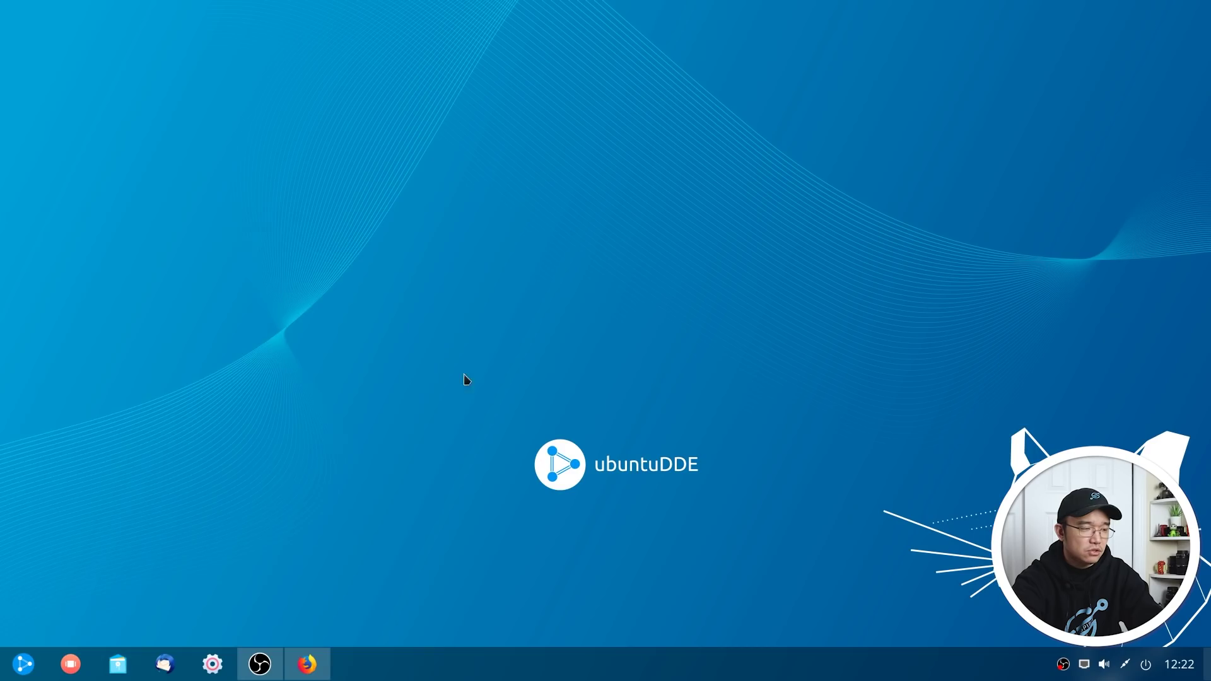
key("super")
left_click(307, 664)
key("super+Up")
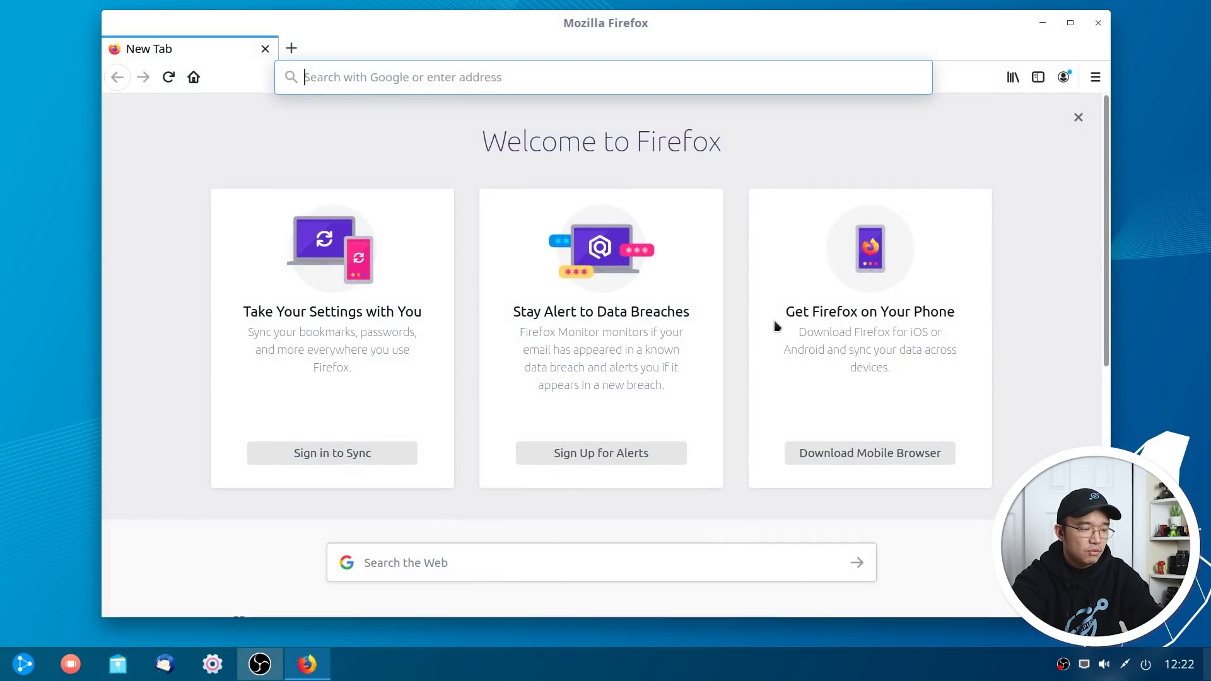
key("super+d")
key("super+d")
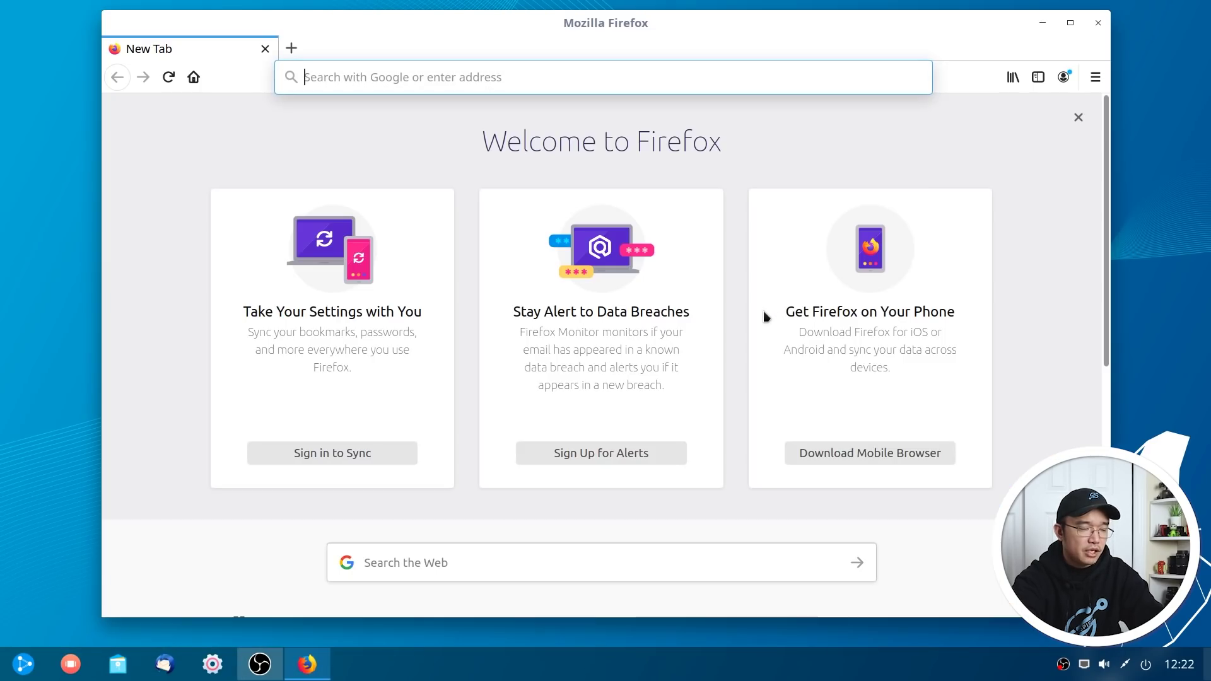
Try the Super+E shortcut to open the file manager, then close it.
left_click(208, 667)
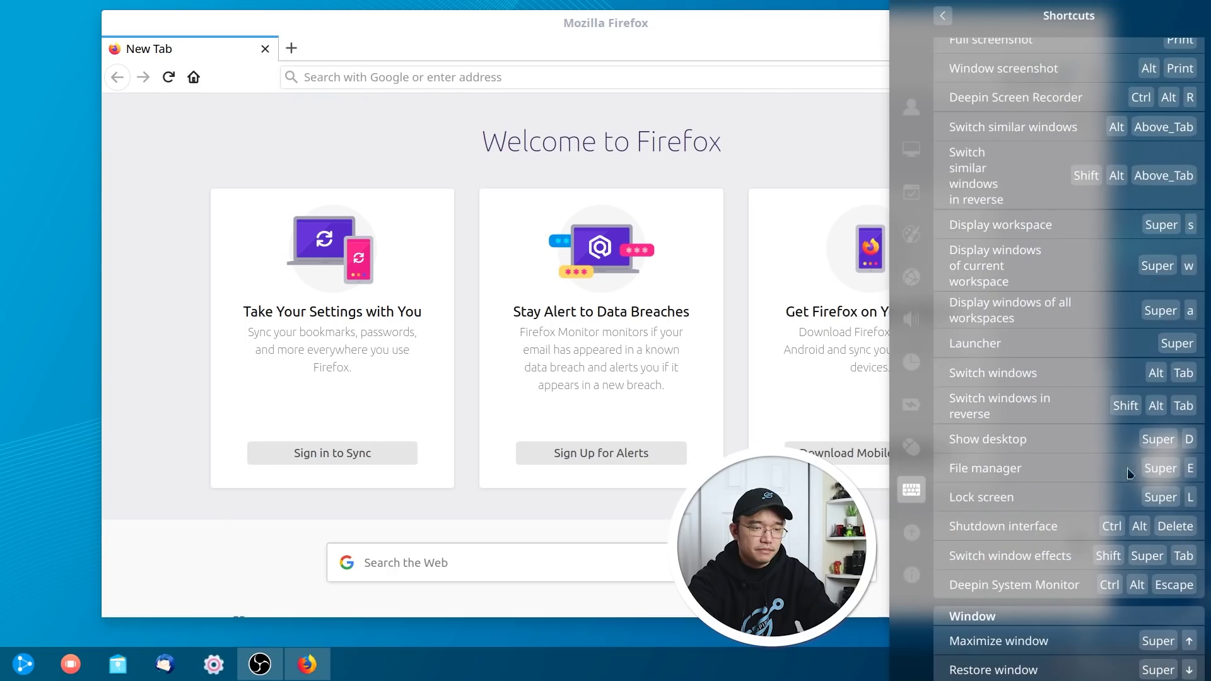
left_click(705, 489)
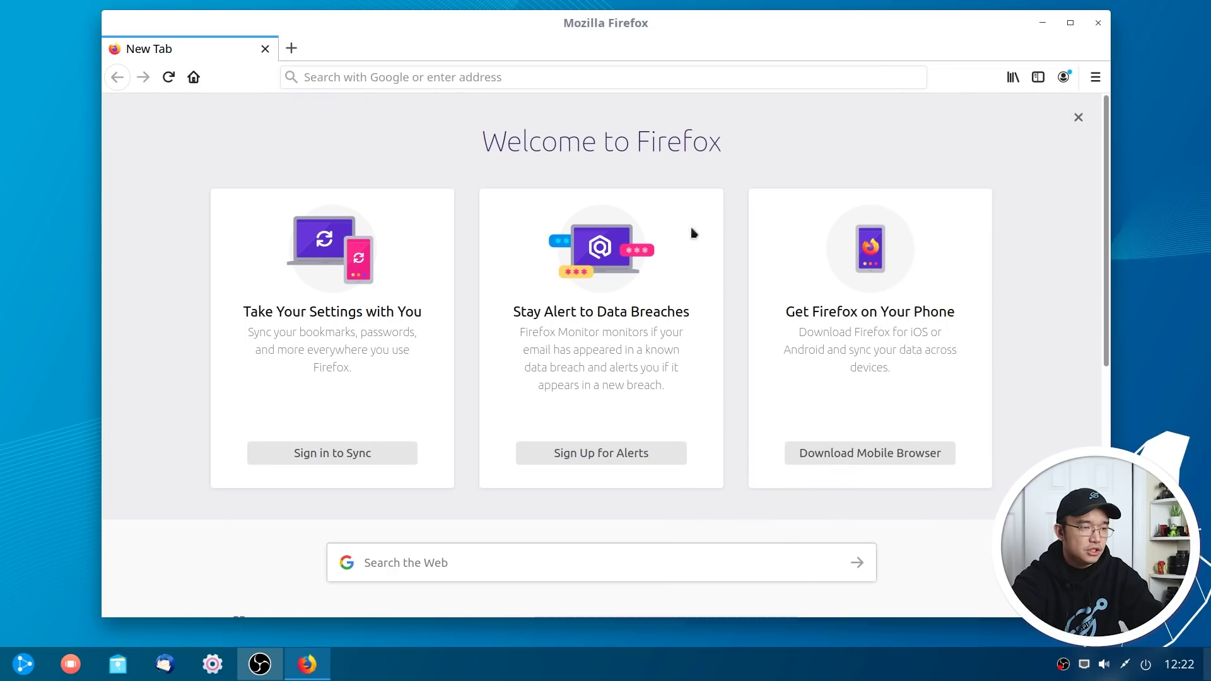
key("super+e")
left_click(905, 120)
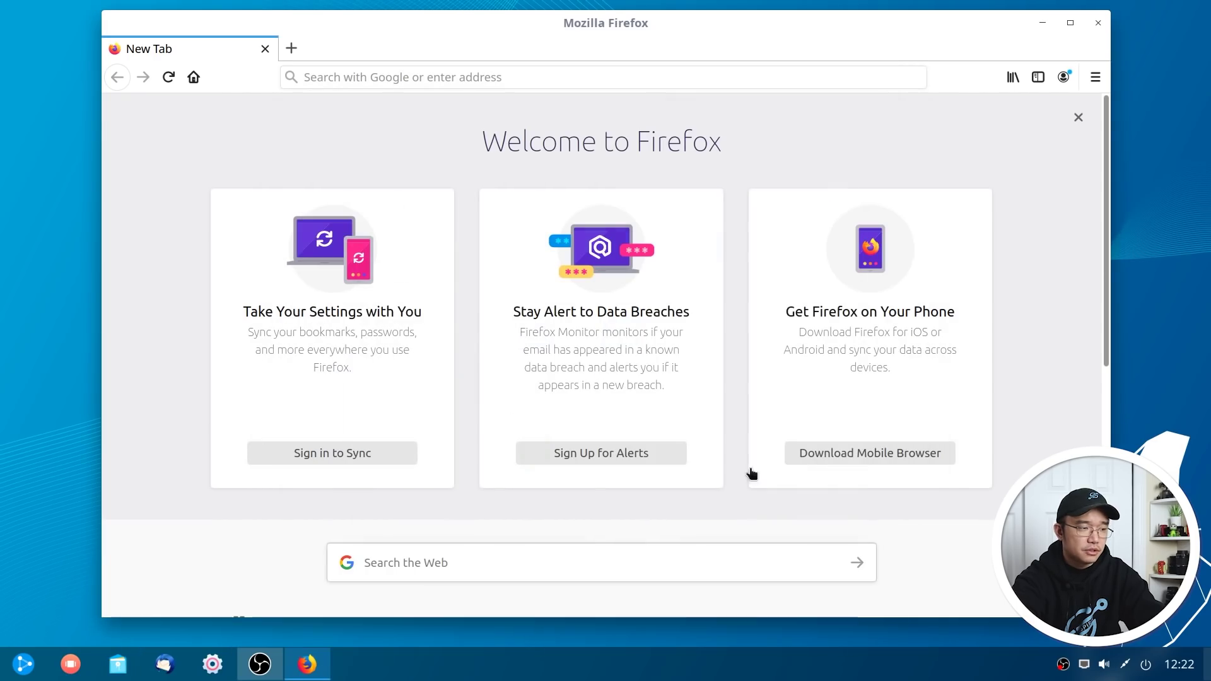
Scroll through the shortcuts list again, close it, and hide Firefox with Alt+Tab.
left_click(213, 663)
scroll(1071, 426, "down", 4)
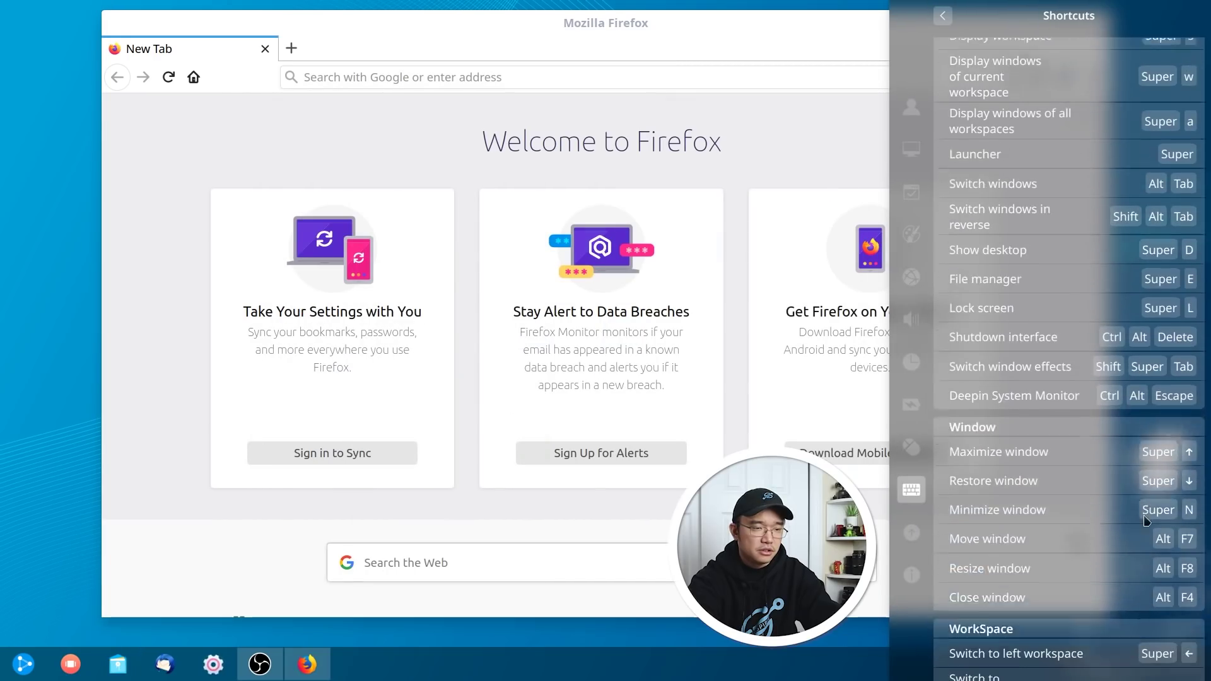
scroll(1058, 552, "down", 3)
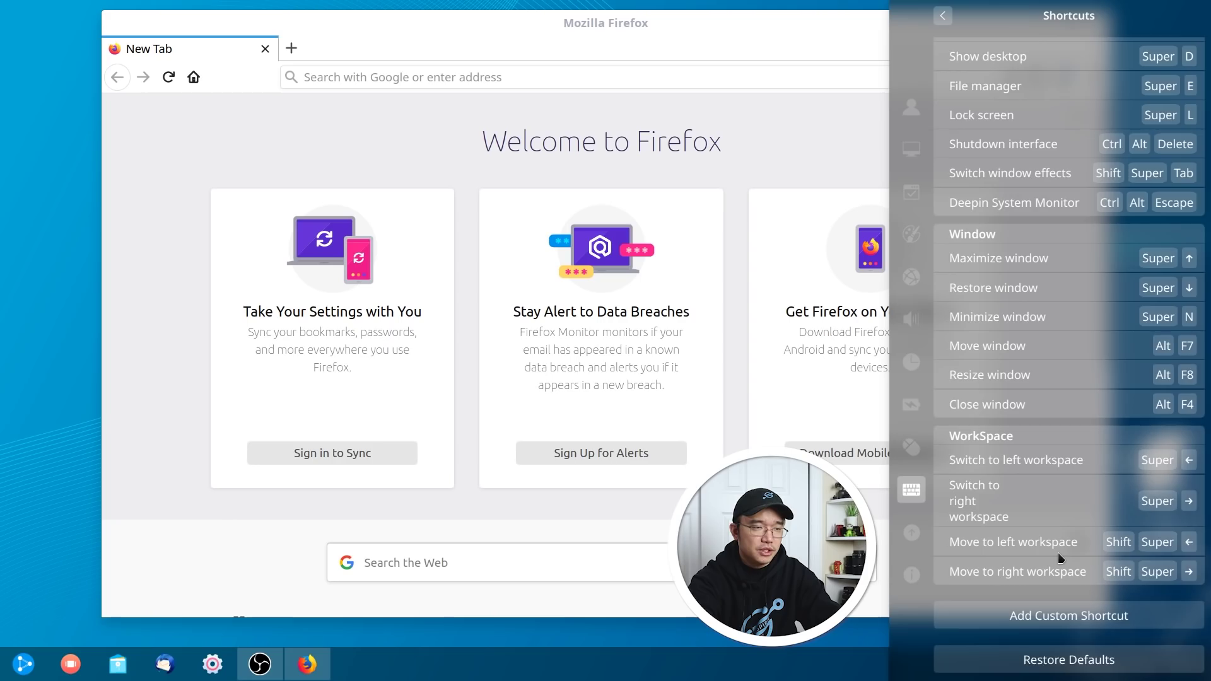
scroll(1057, 553, "up", 4)
left_click(34, 472)
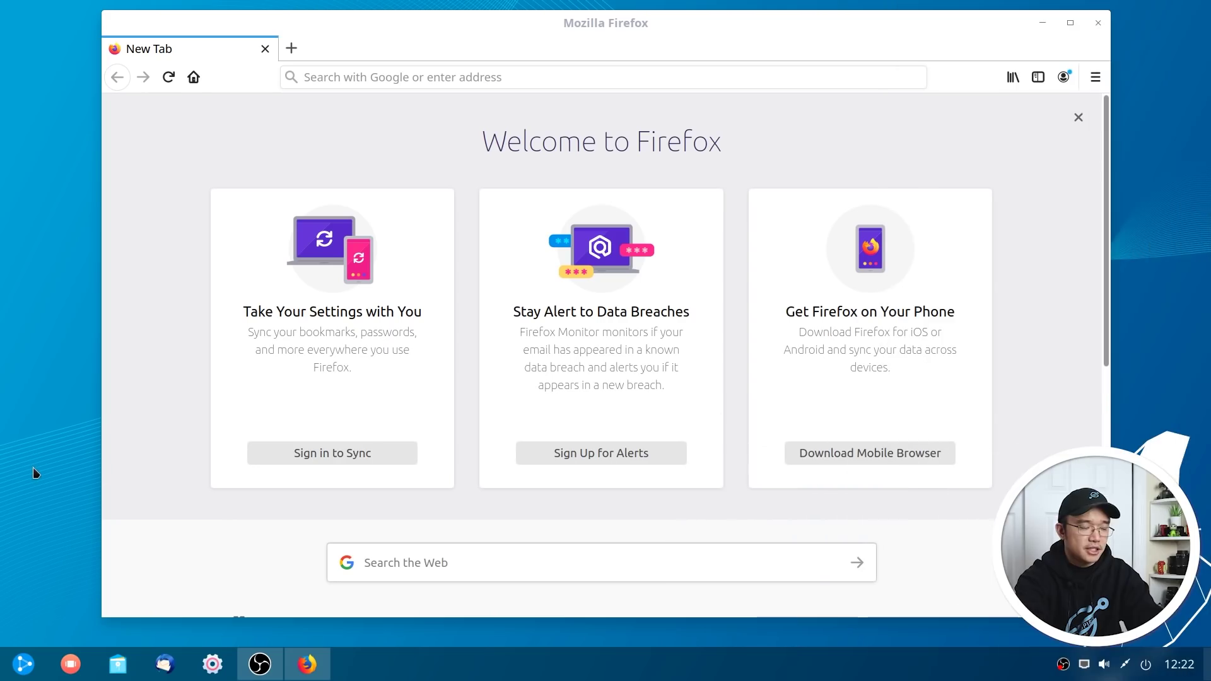
key("alt+Tab")
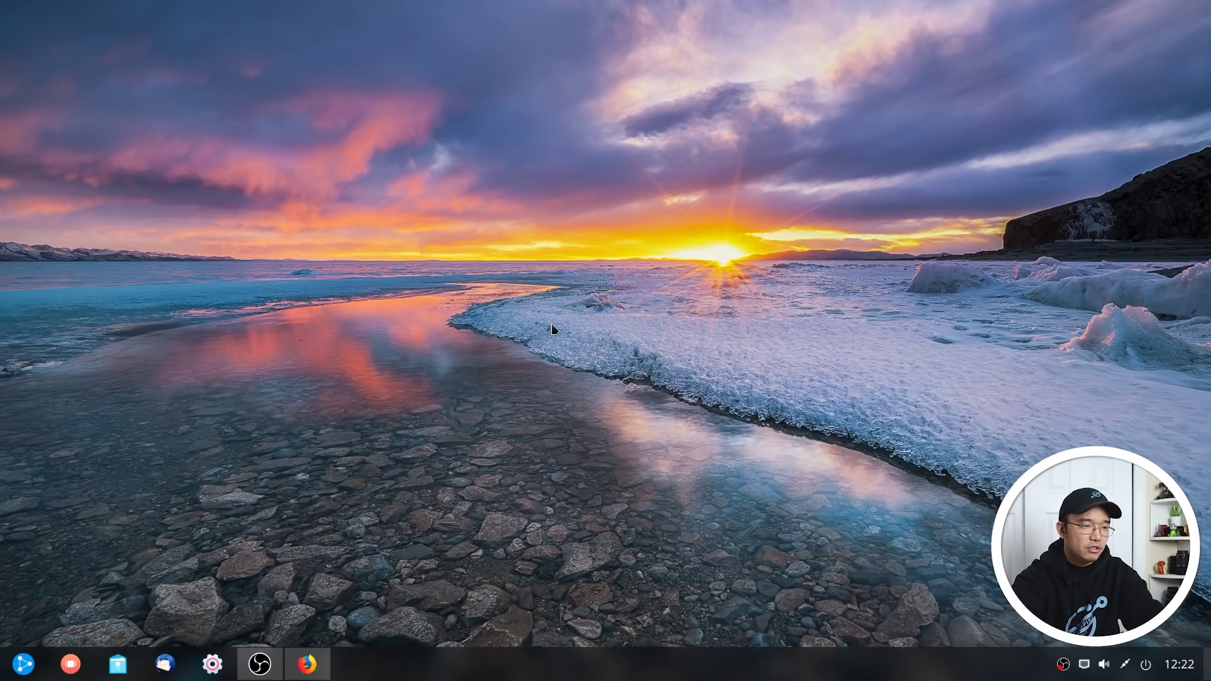
Toggle Firefox and the desktop with Alt+Tab, then resize Firefox to a smaller right-side window.
key("alt+Tab")
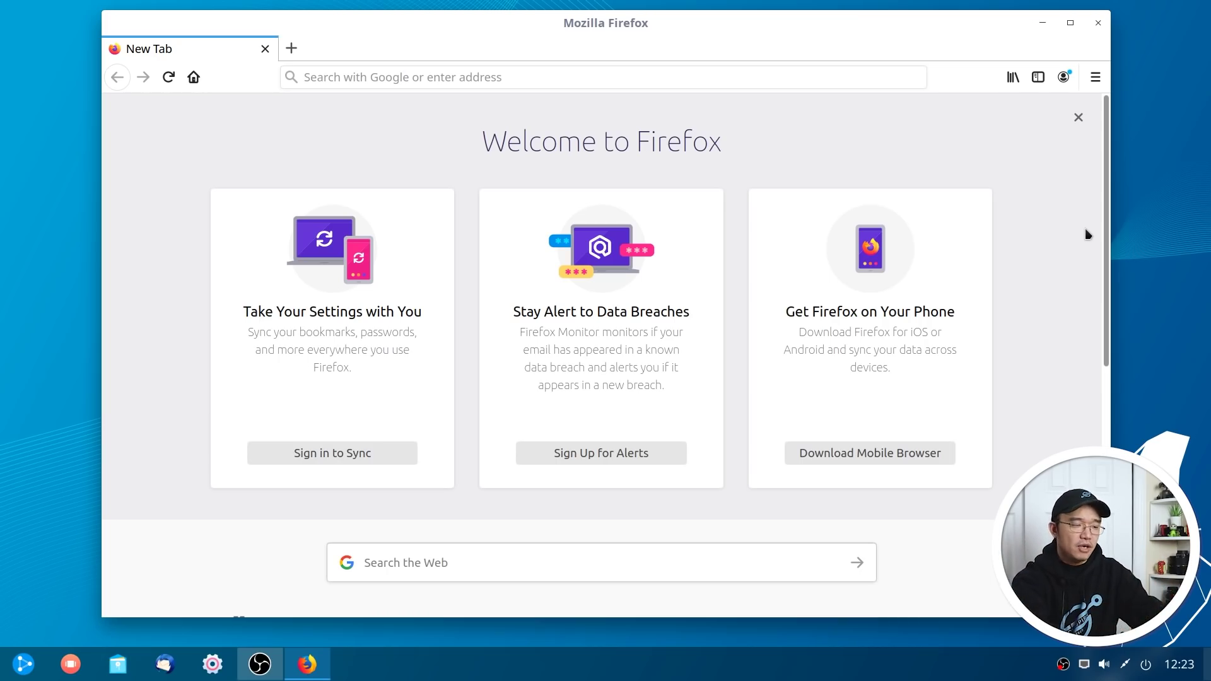
key("alt+Tab")
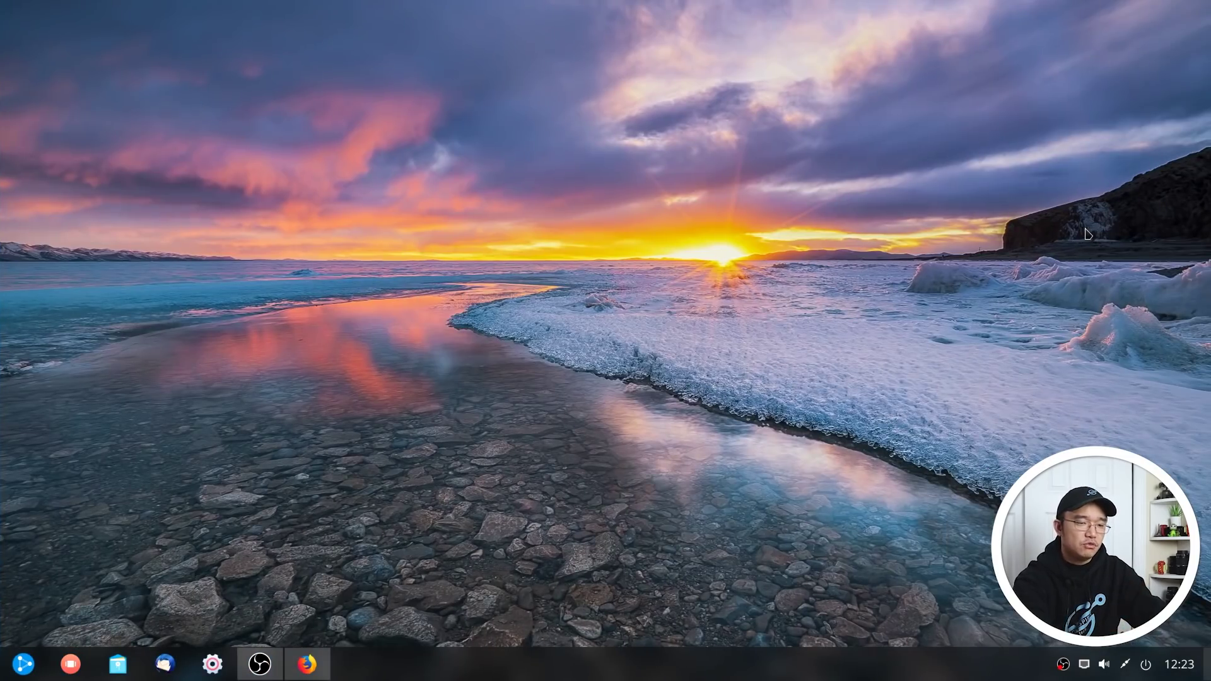
key("alt+Tab")
key("super")
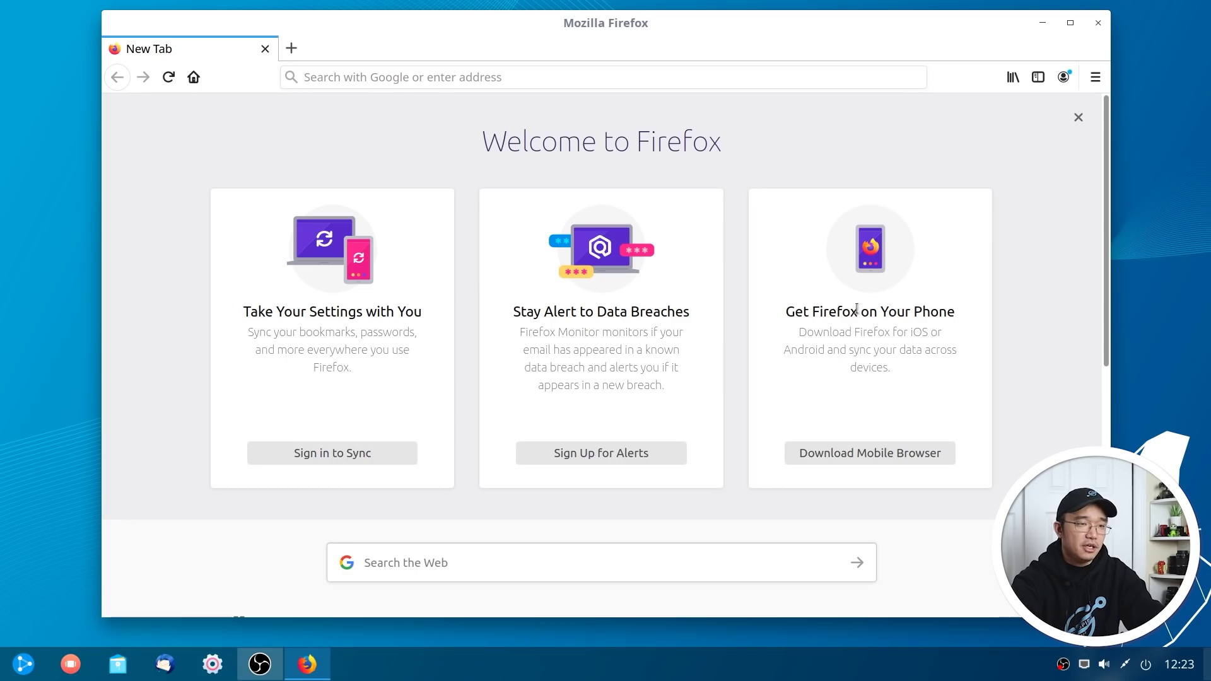
left_click_drag(105, 13, 387, 121)
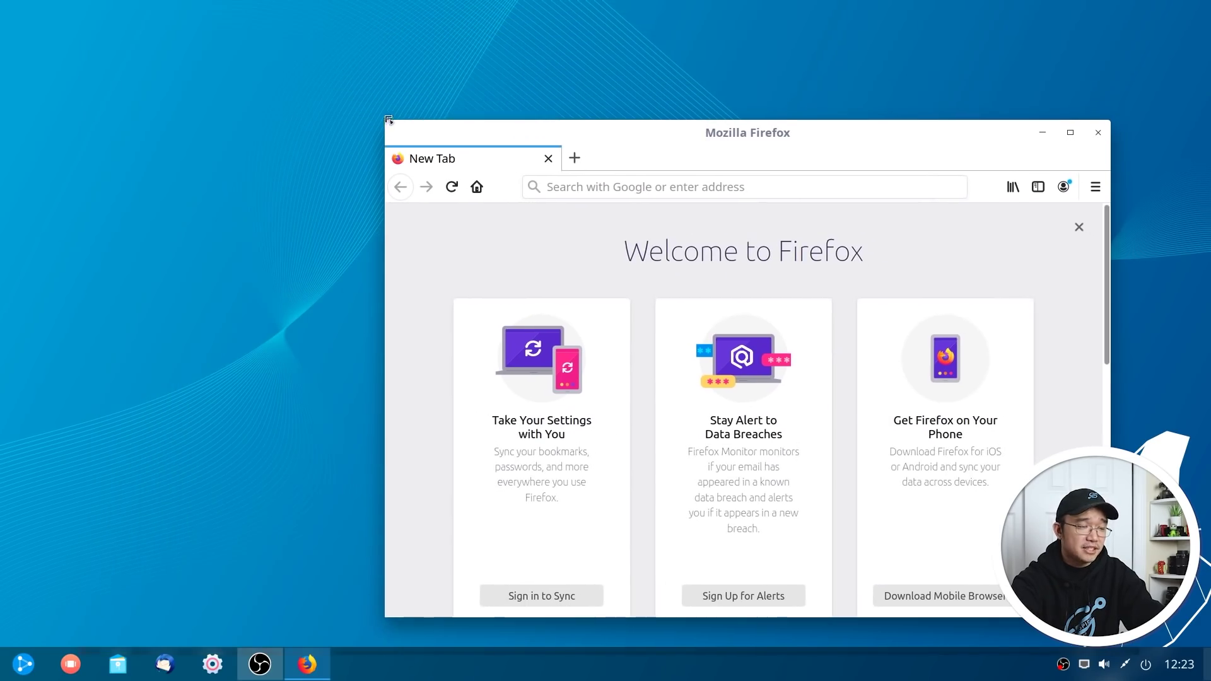
Start Screenshot by searching 'screen' in the launcher and mark a 1107×670 region over Firefox.
left_click(23, 664)
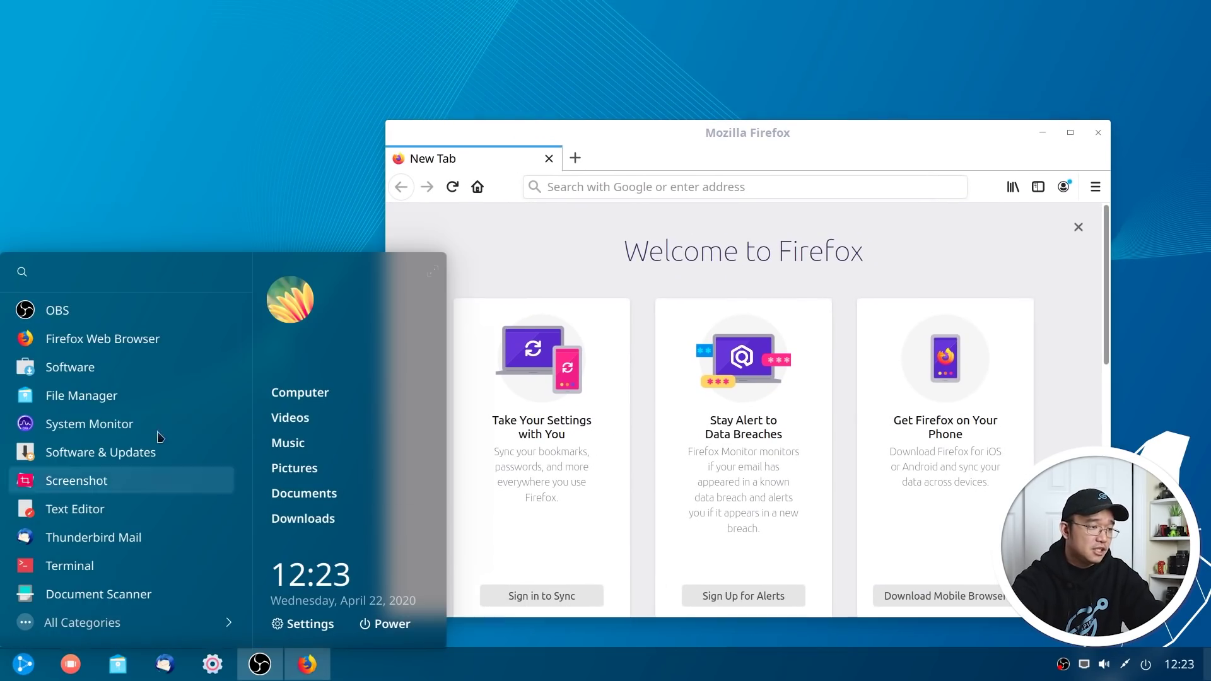
type("screen")
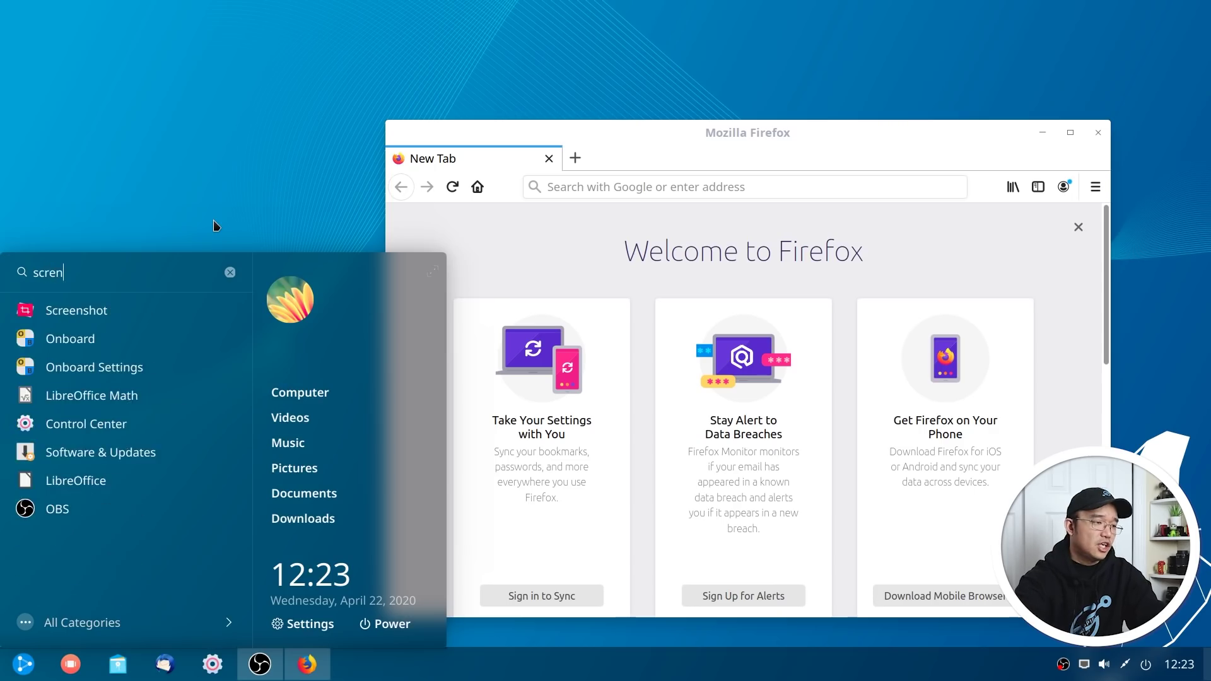
key("Return")
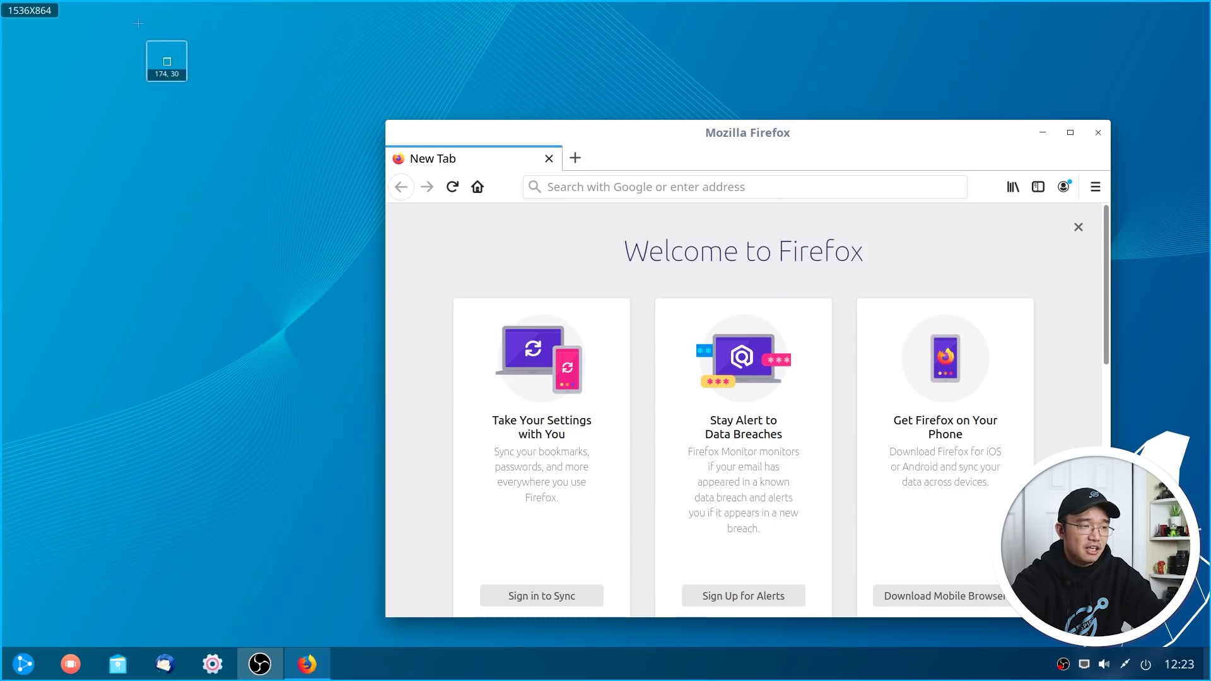
left_click_drag(137, 24, 1009, 551)
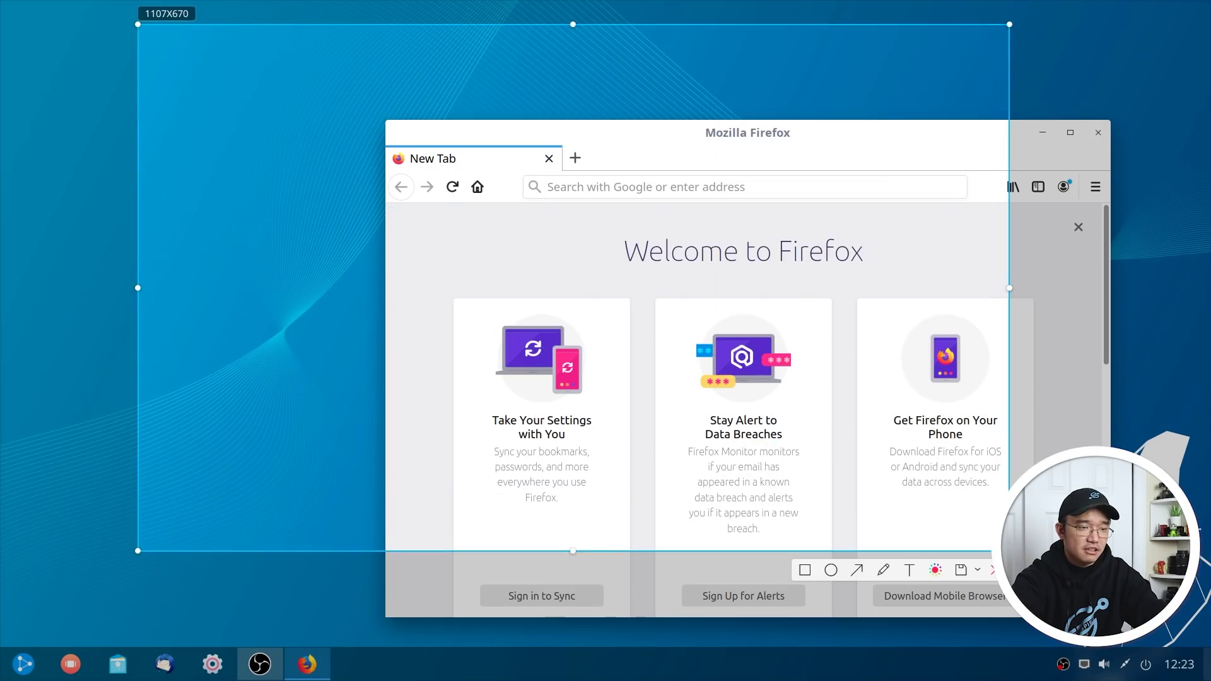
Circle the tab area in red and draw an arrow to the Get Firefox on Your Phone card.
left_click(883, 570)
mouse_move(464, 257)
left_mouse_down()
mouse_move(386, 116)
mouse_move(426, 184)
left_mouse_up()
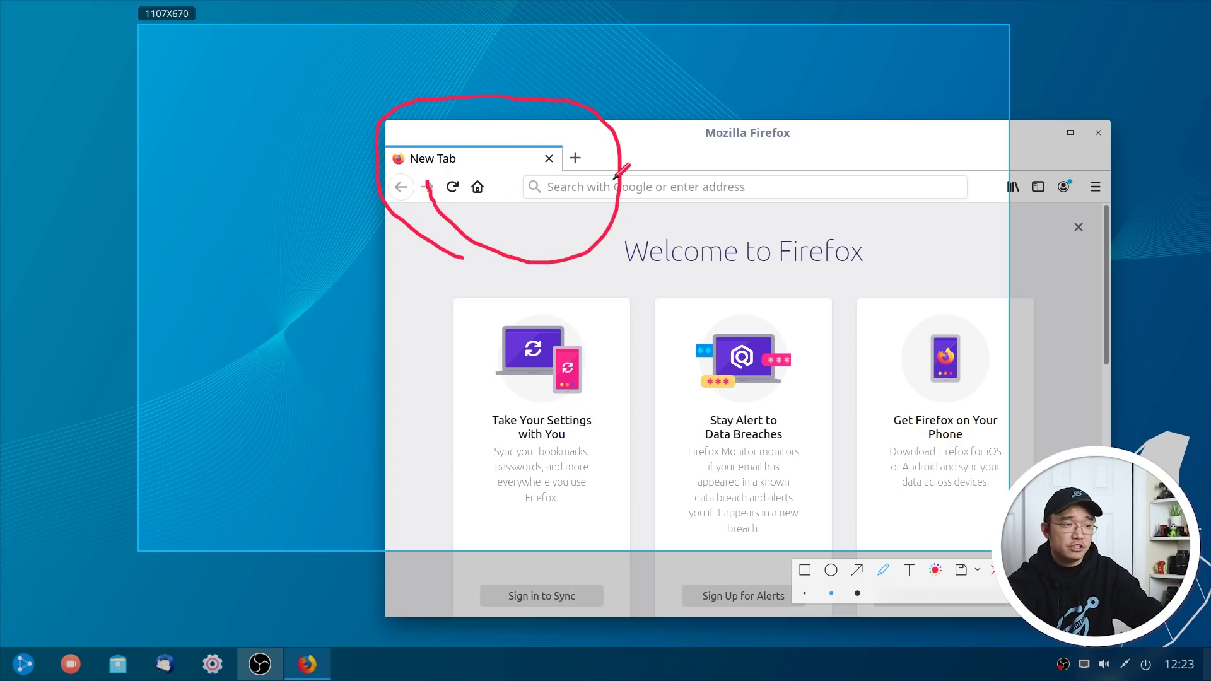
left_click(856, 569)
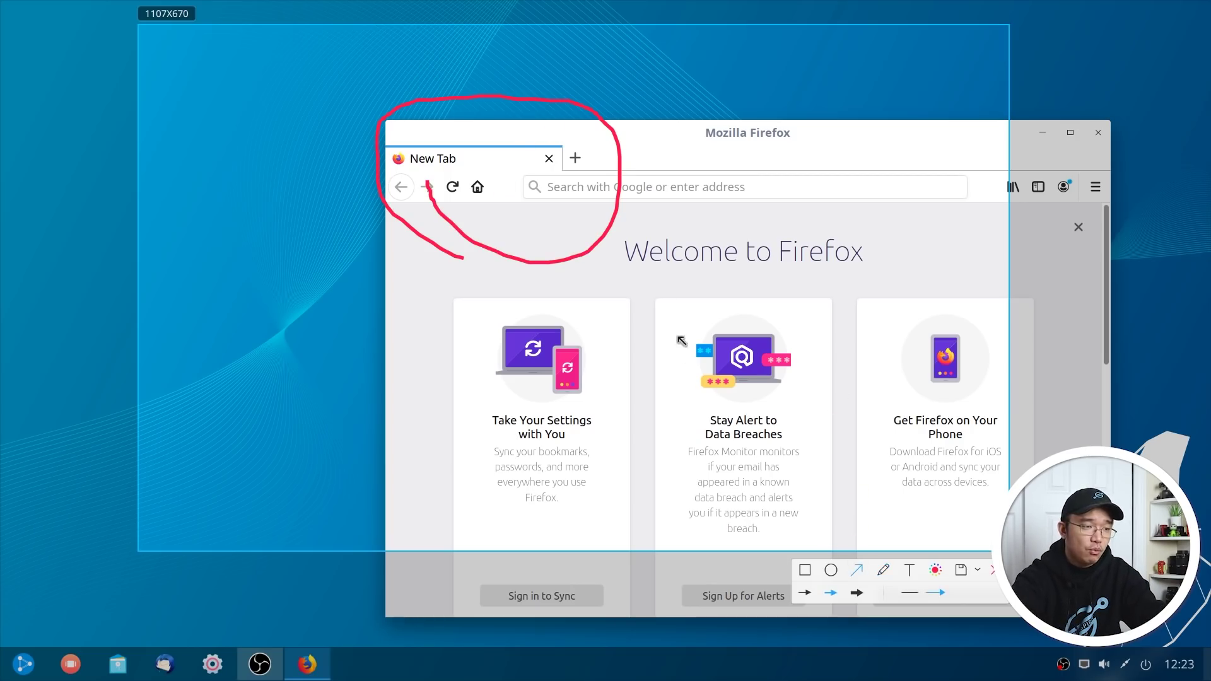
left_click_drag(637, 258, 990, 458)
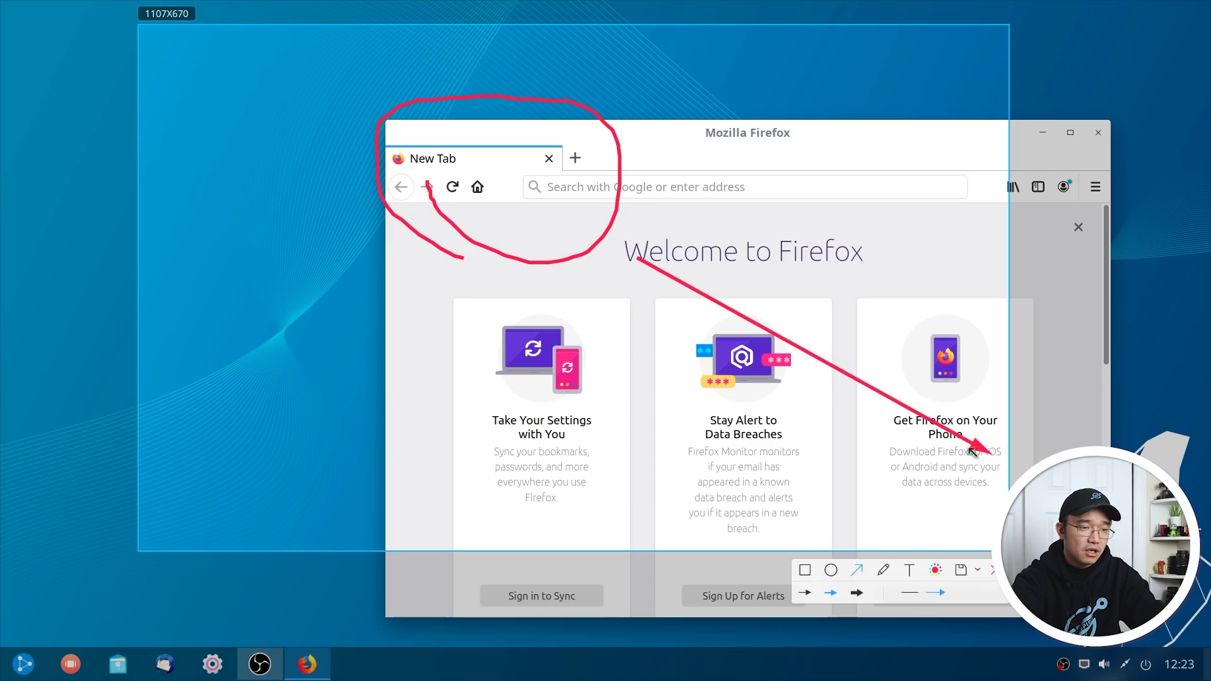
Add the text annotation 'adfasdfasdfasf' and enlarge it to size 96.
left_click(909, 569)
type("adfasdfas")
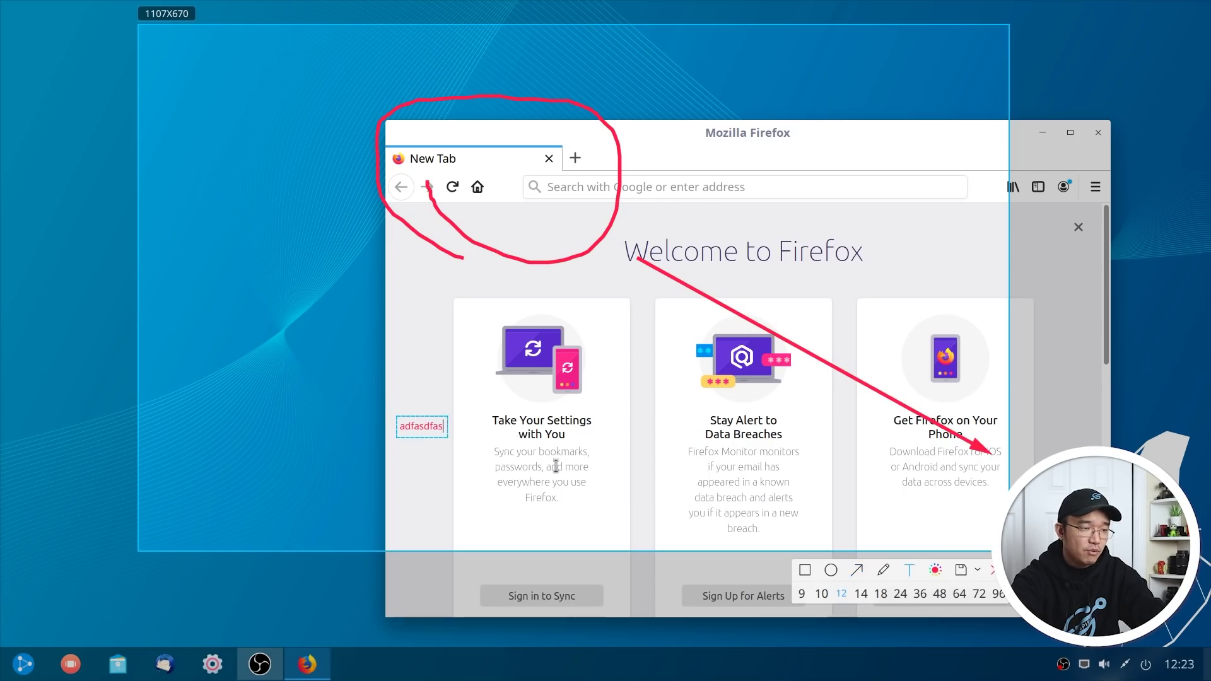
type("dfasf")
left_click(998, 594)
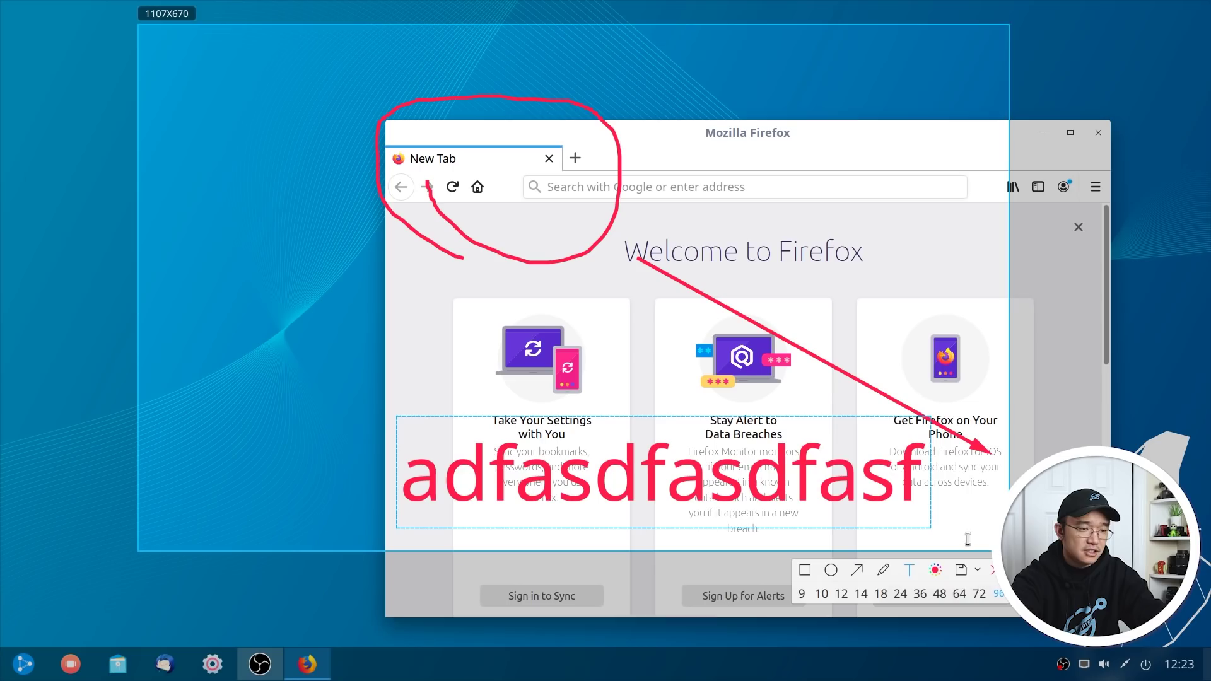
Draw a red pencil curve beside the first card and save the capture as PNG to the desktop.
left_click(883, 570)
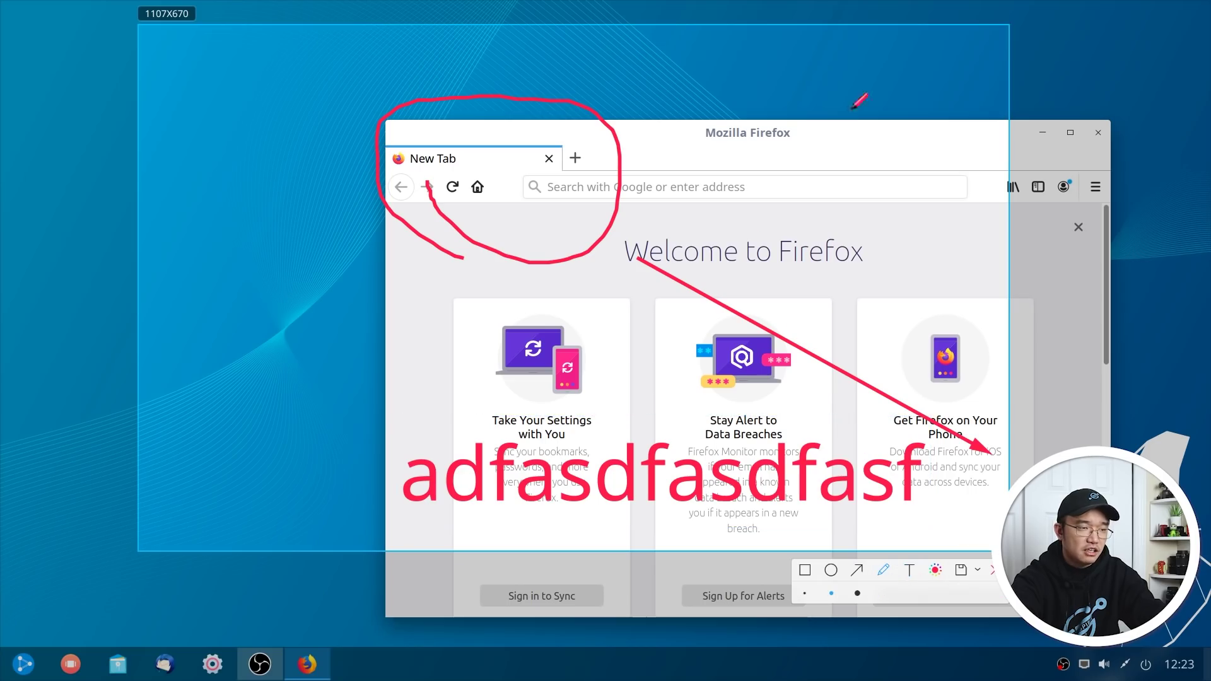
left_click_drag(591, 315, 655, 360)
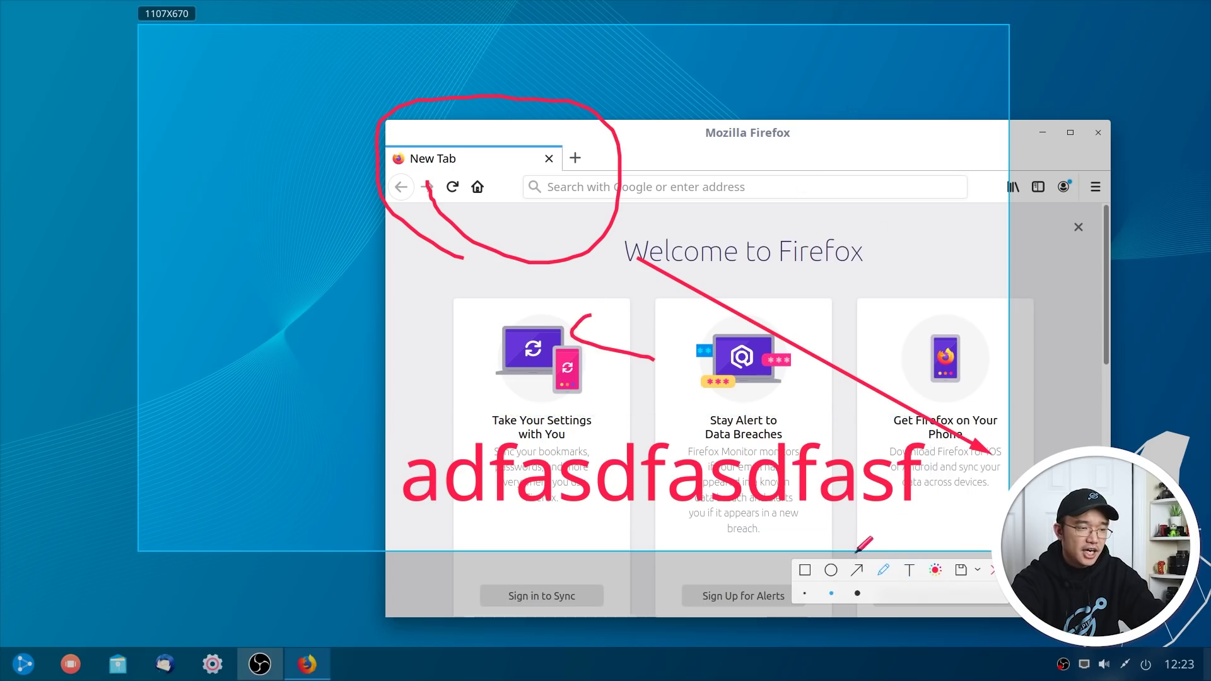
left_click(978, 571)
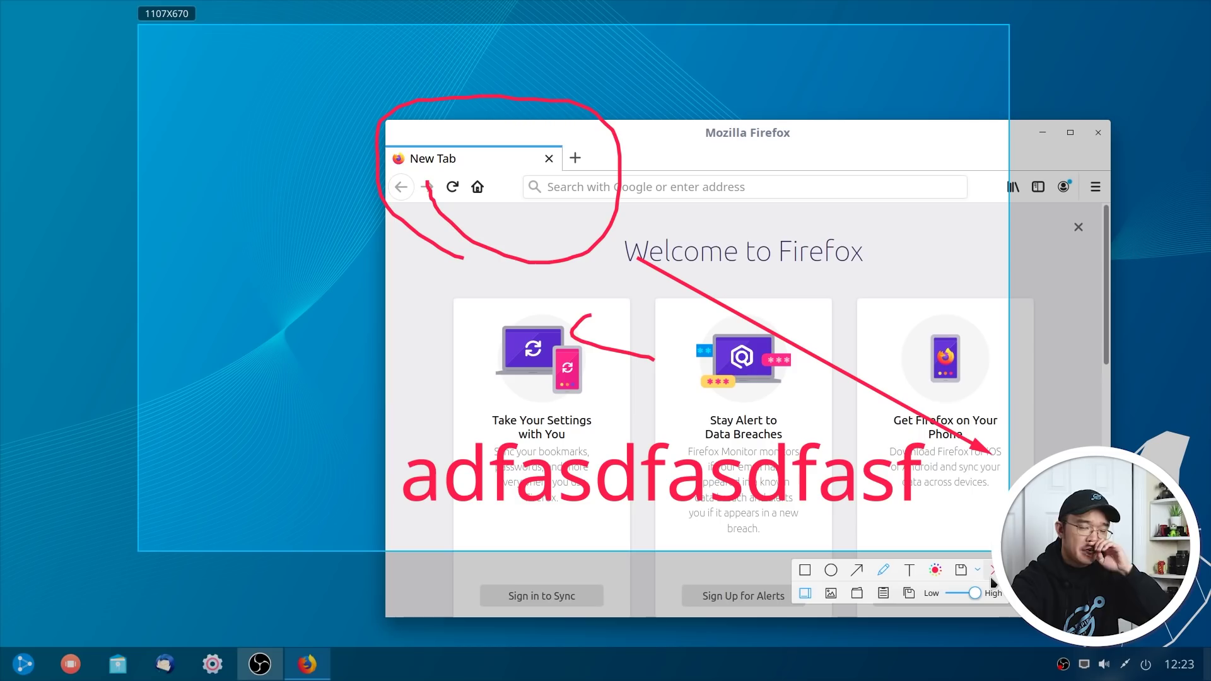
left_click(909, 593)
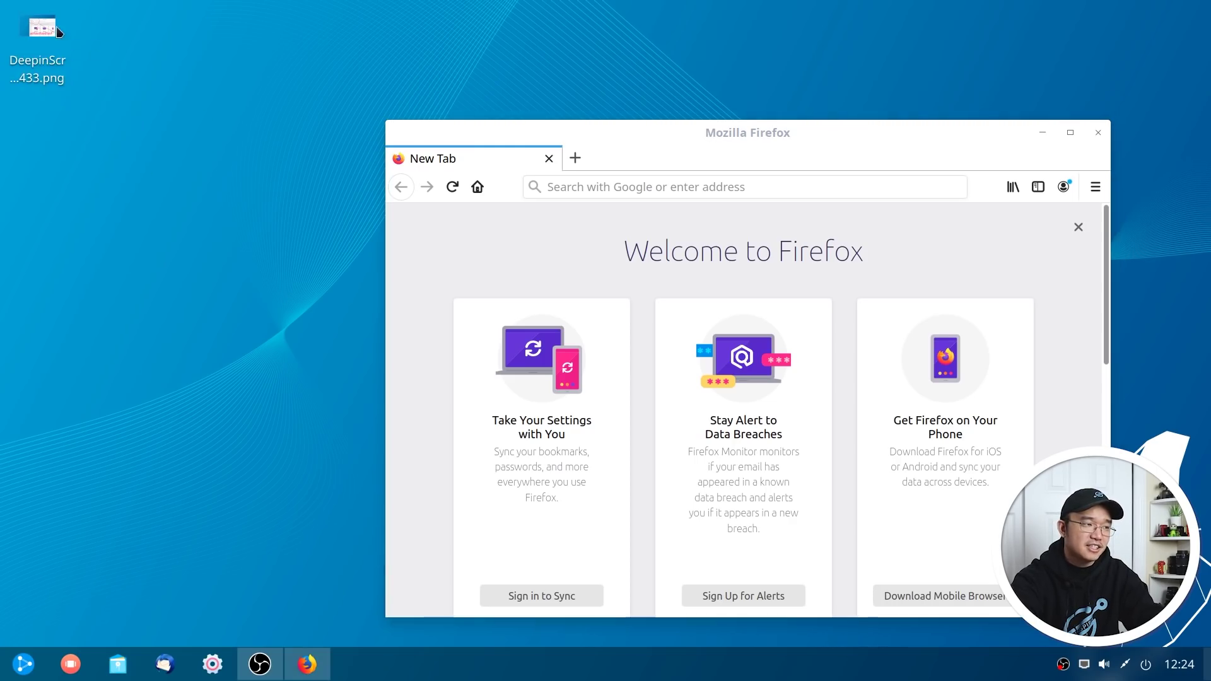
Reposition the saved screenshot file on the desktop and open it in Firefox.
left_click_drag(56, 27, 200, 117)
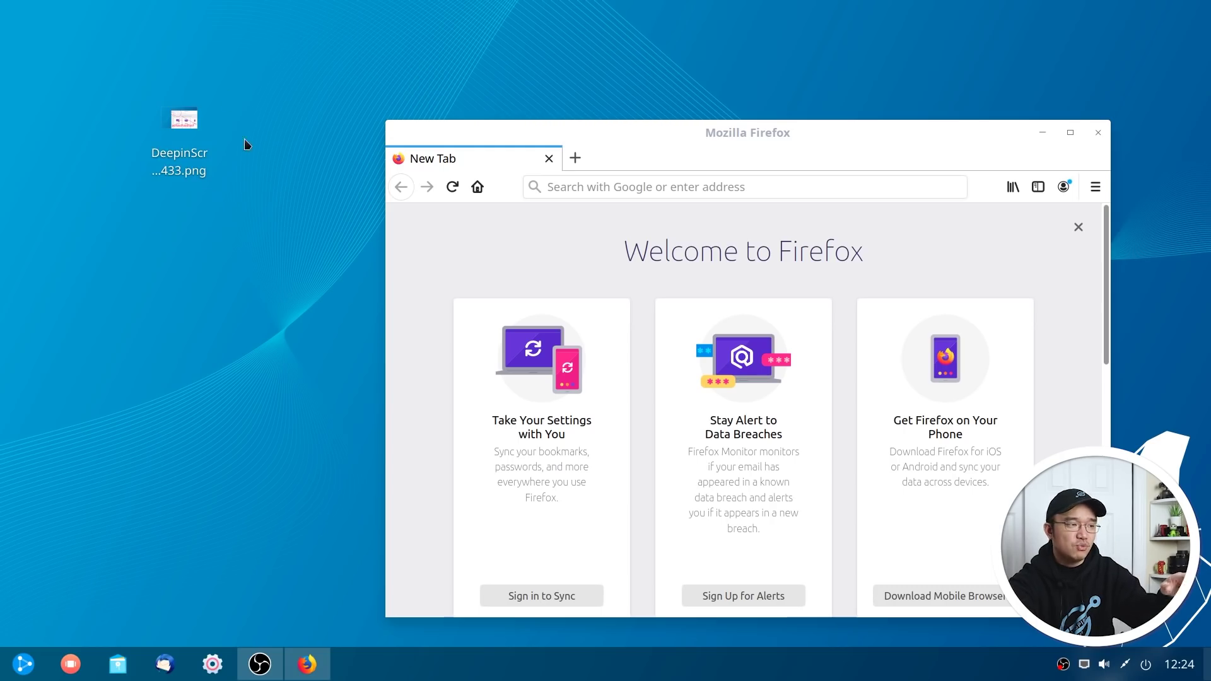
left_click(207, 161)
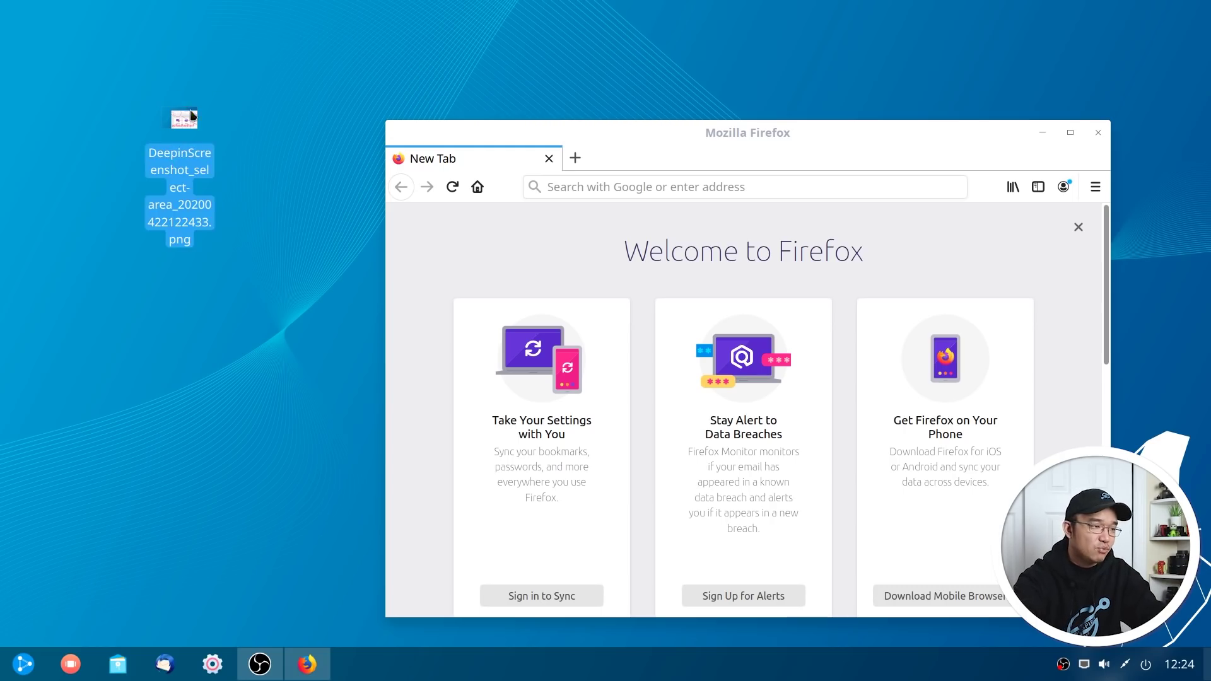
left_click_drag(193, 116, 54, 59)
double_click(42, 31)
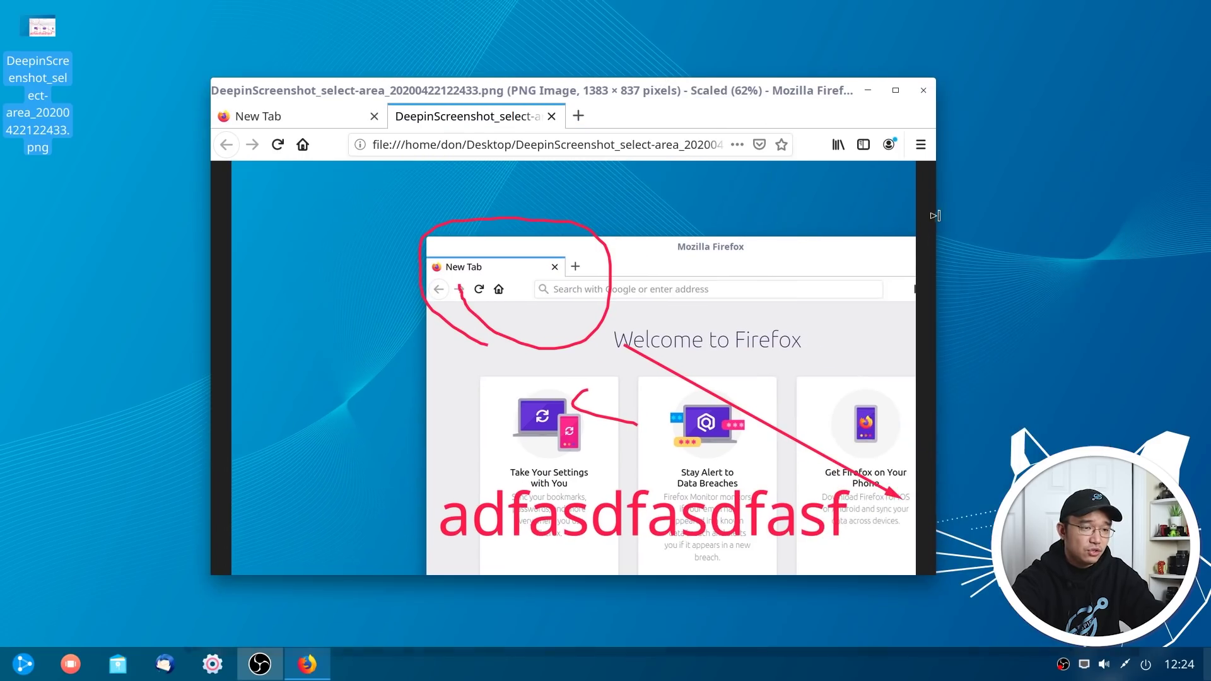
Widen the Firefox window, then quit Firefox and close both tabs.
left_click_drag(935, 216, 1166, 194)
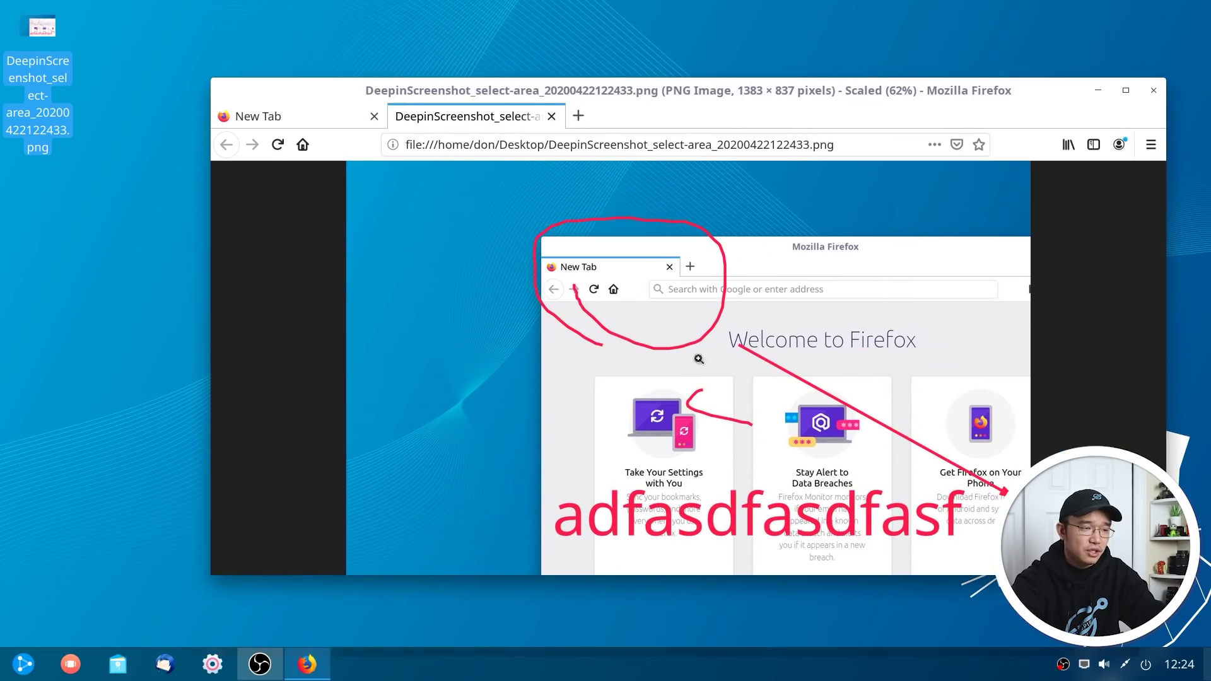
left_click(1154, 90)
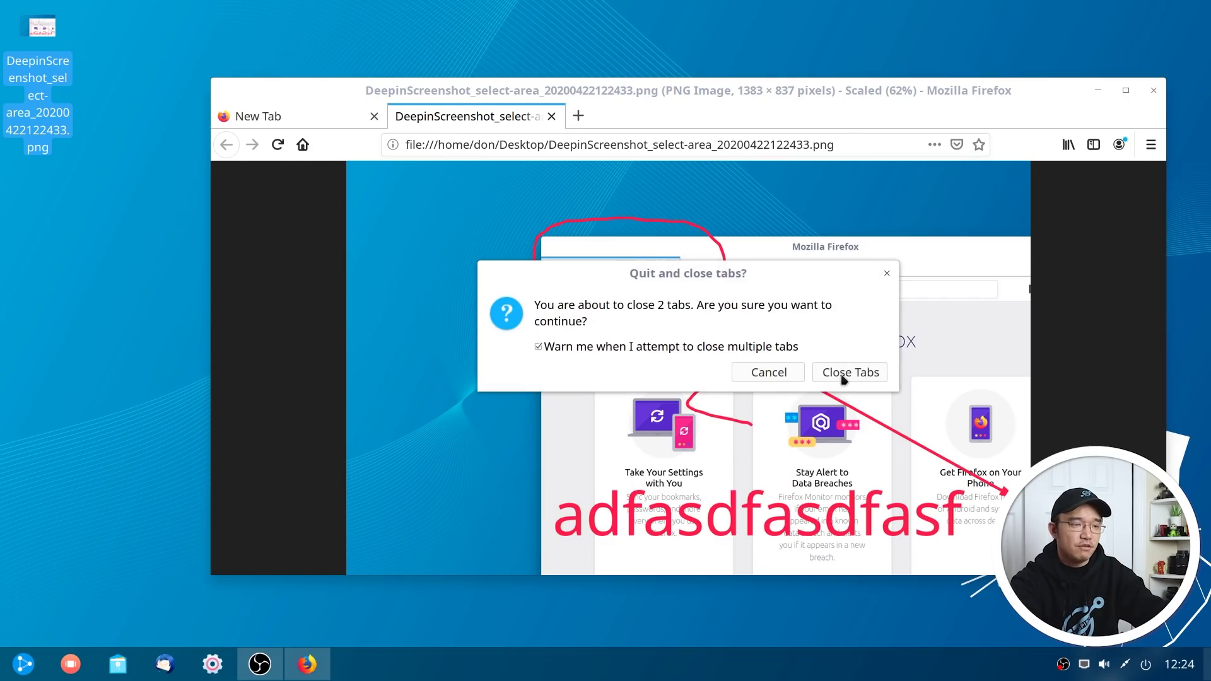
left_click(843, 373)
Delete the screenshot file from the desktop, then browse the launcher and search for 'soft'.
right_click(36, 25)
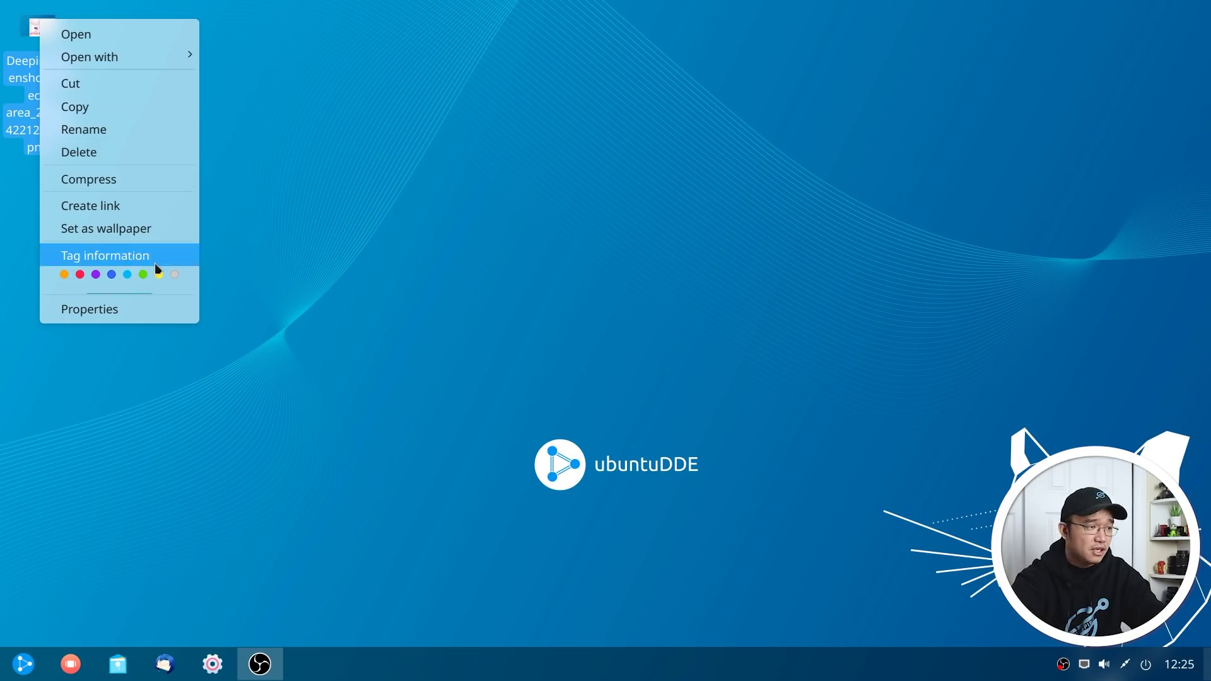
left_click(121, 153)
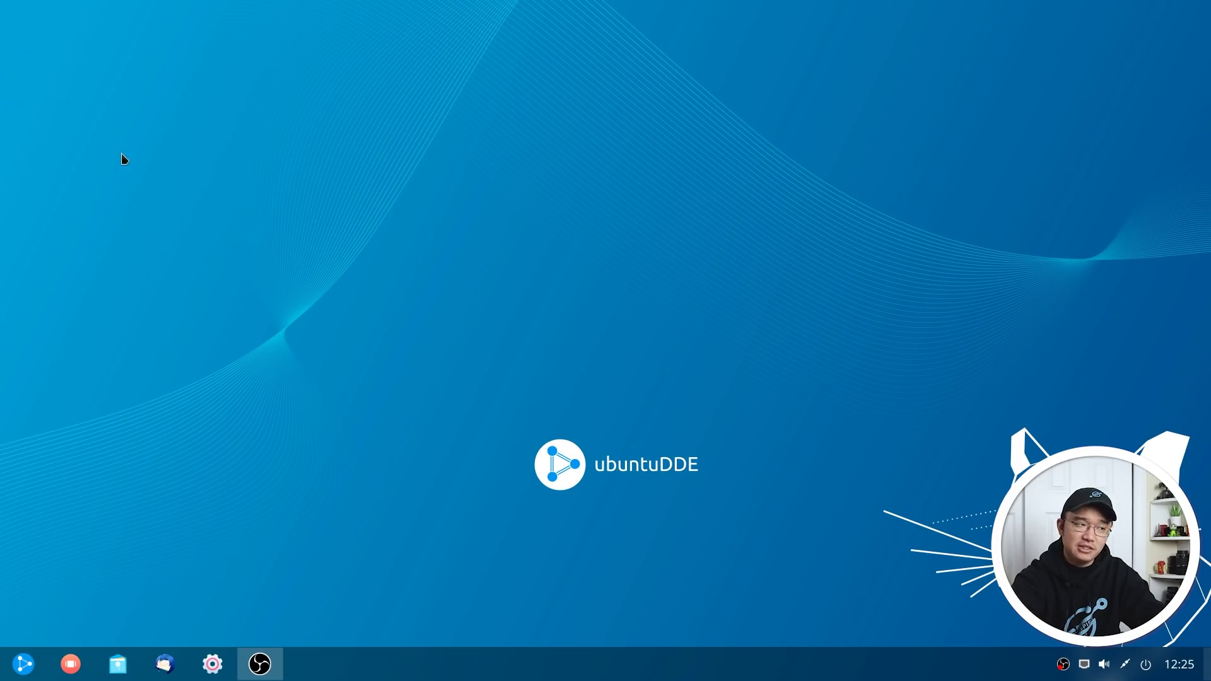
left_click(19, 674)
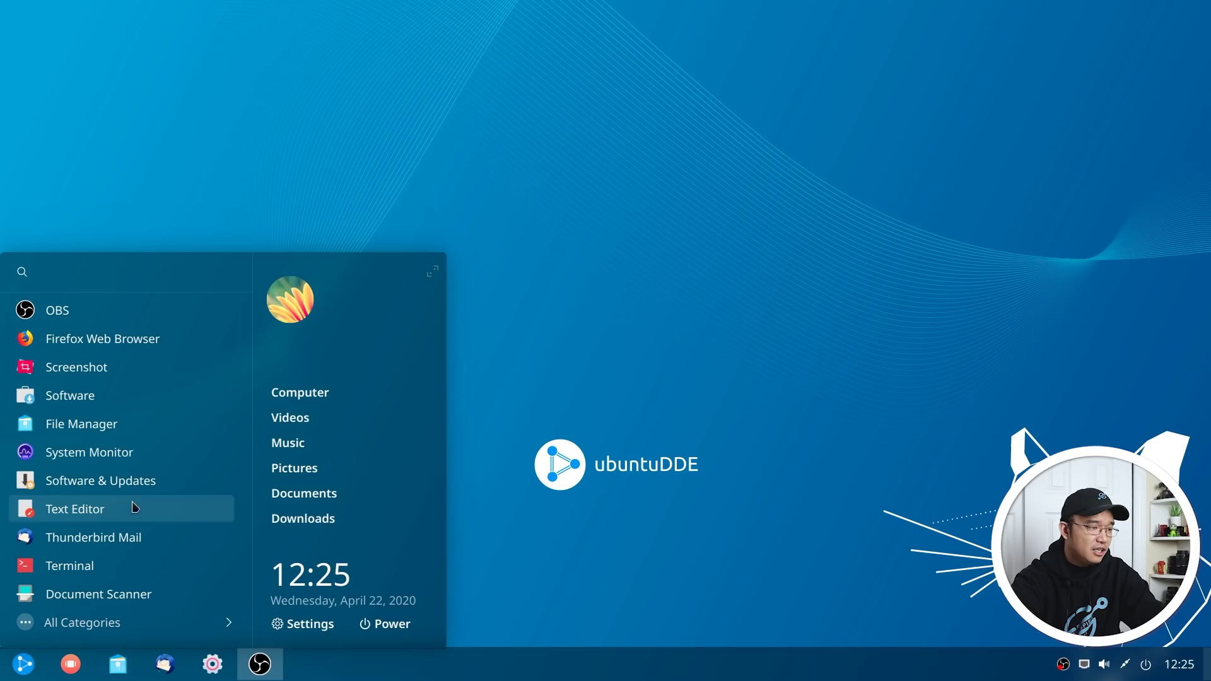
scroll(140, 478, "down", 10)
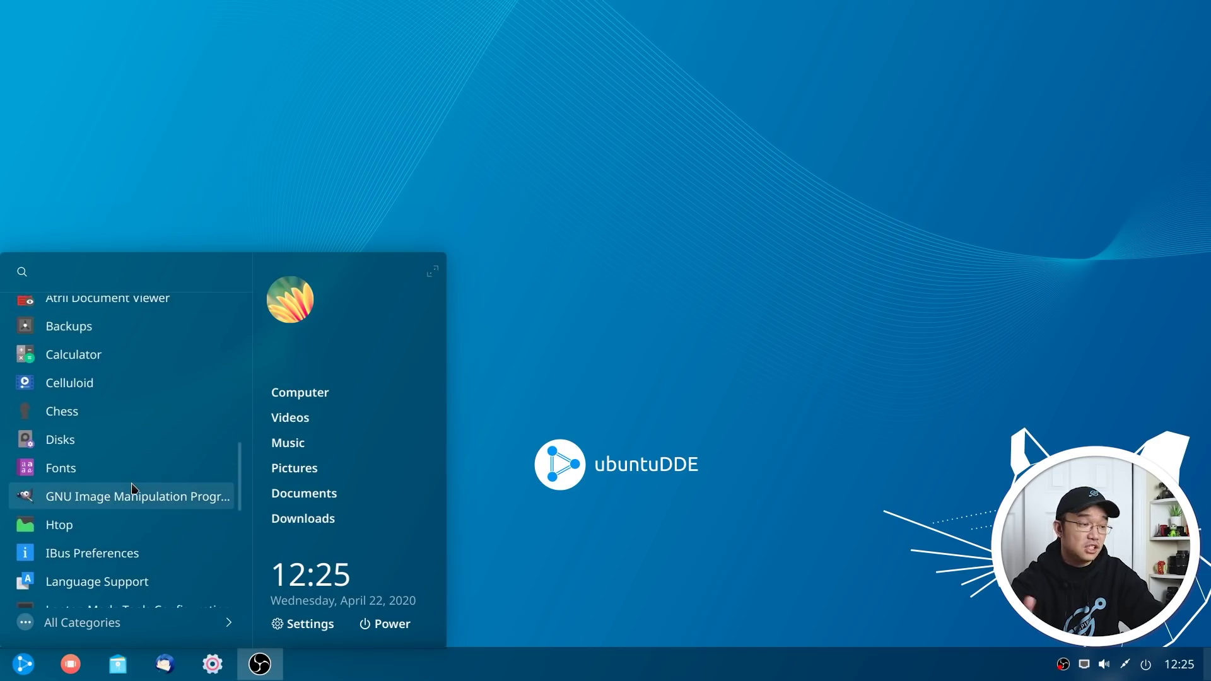
scroll(133, 490, "down", 10)
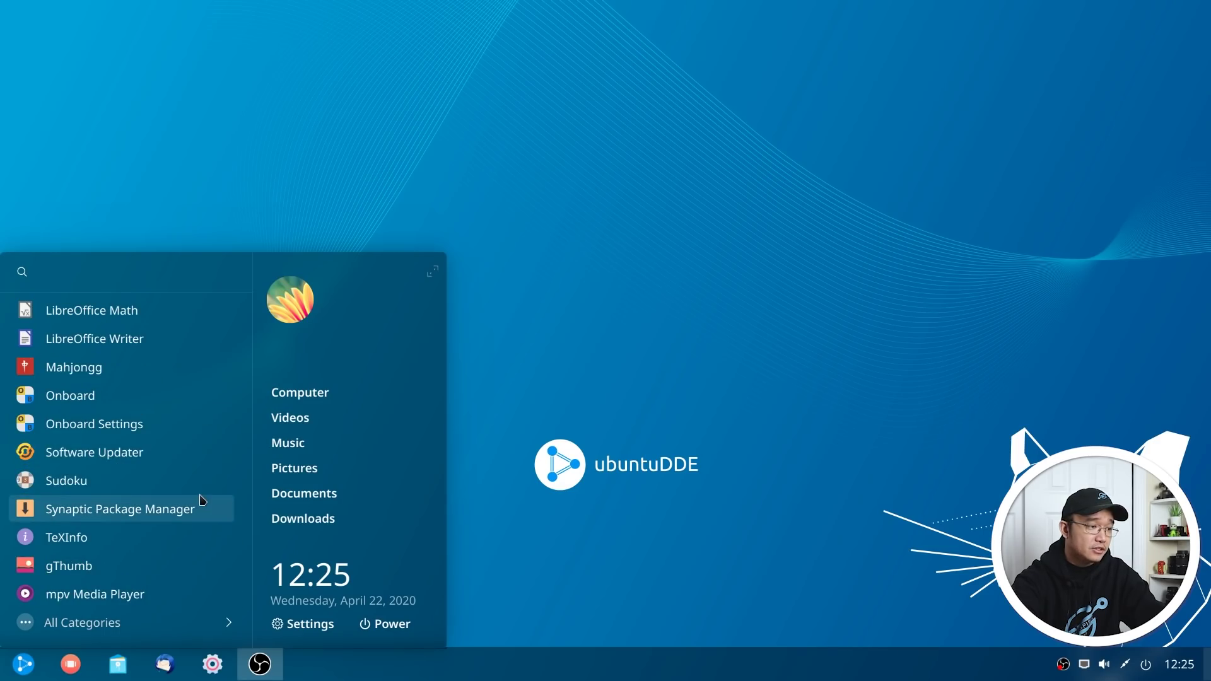
scroll(167, 493, "up", 4)
scroll(167, 494, "up", 15)
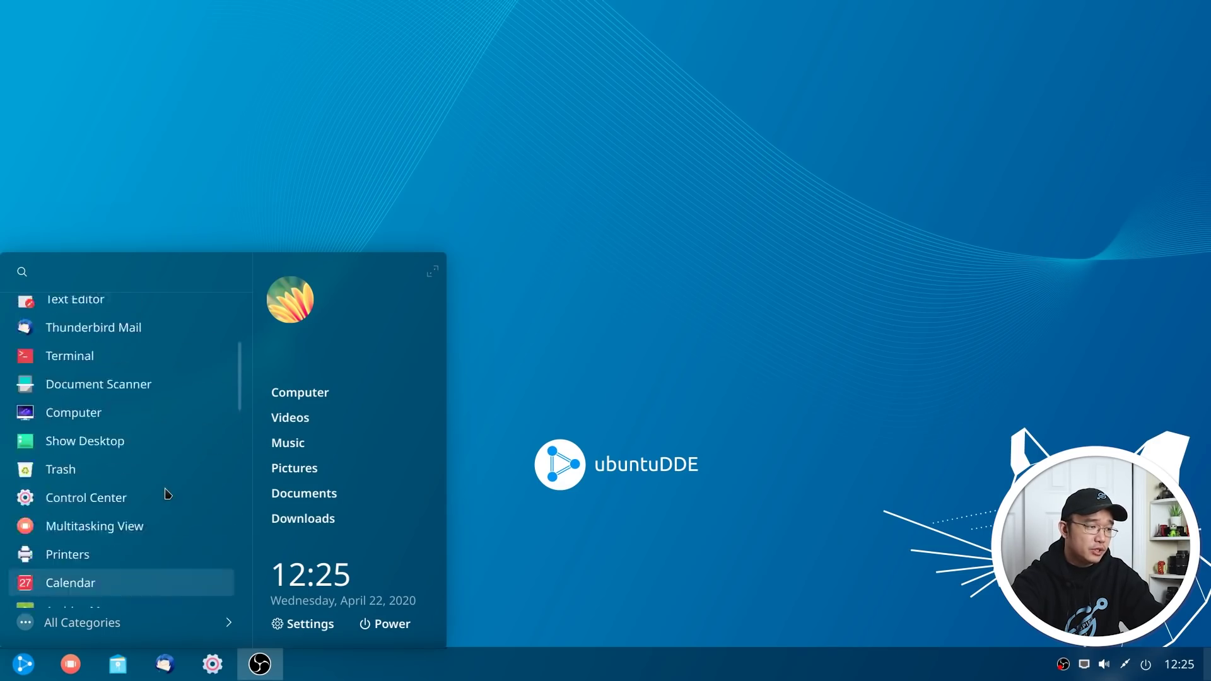
type("soft")
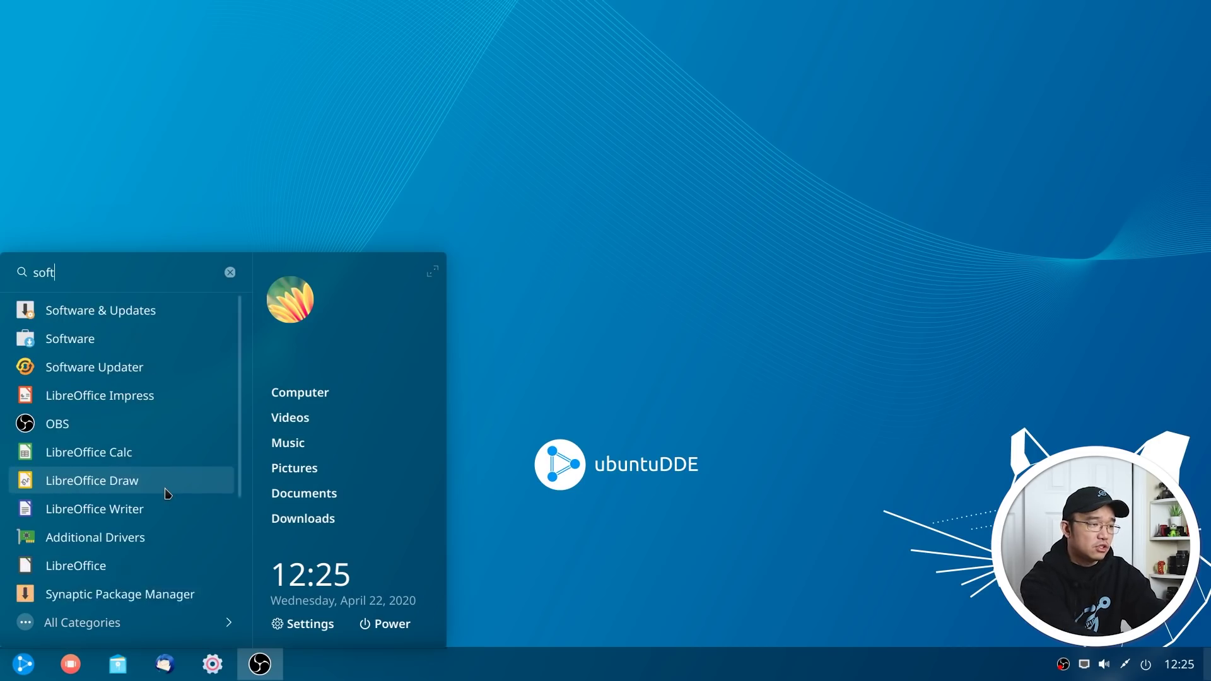
Launch Software from the 'soft' results, reposition its window, then browse and dismiss the launcher.
left_click(133, 344)
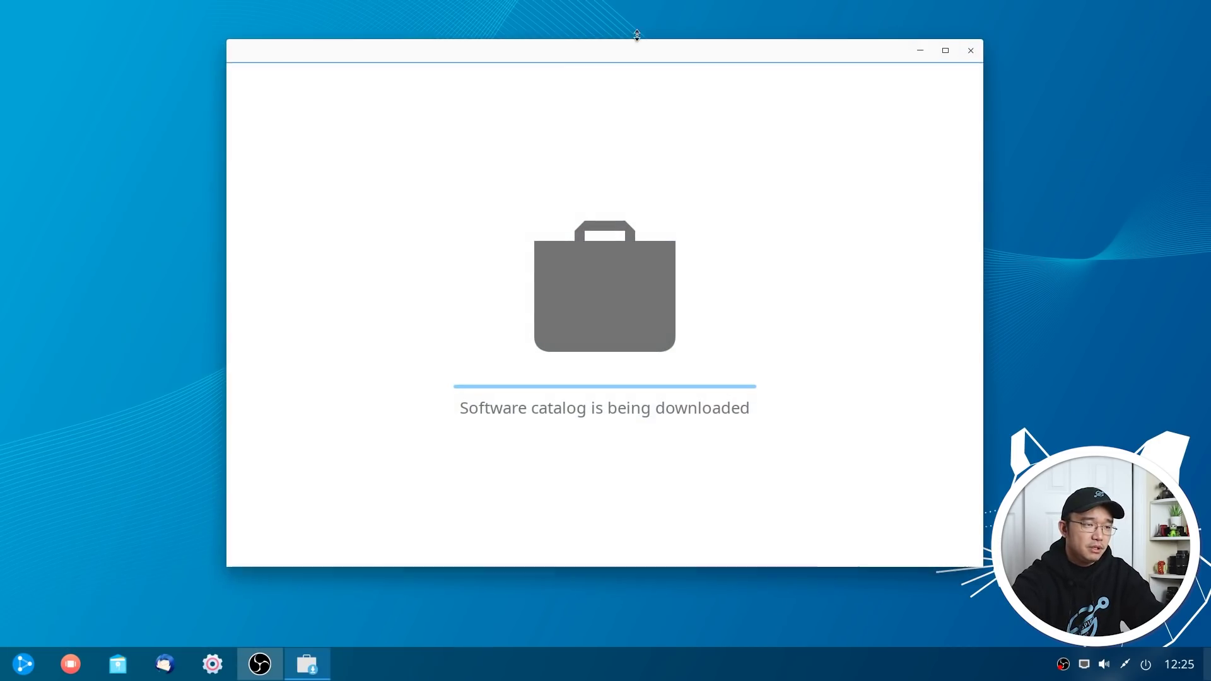
left_click_drag(637, 49, 586, 81)
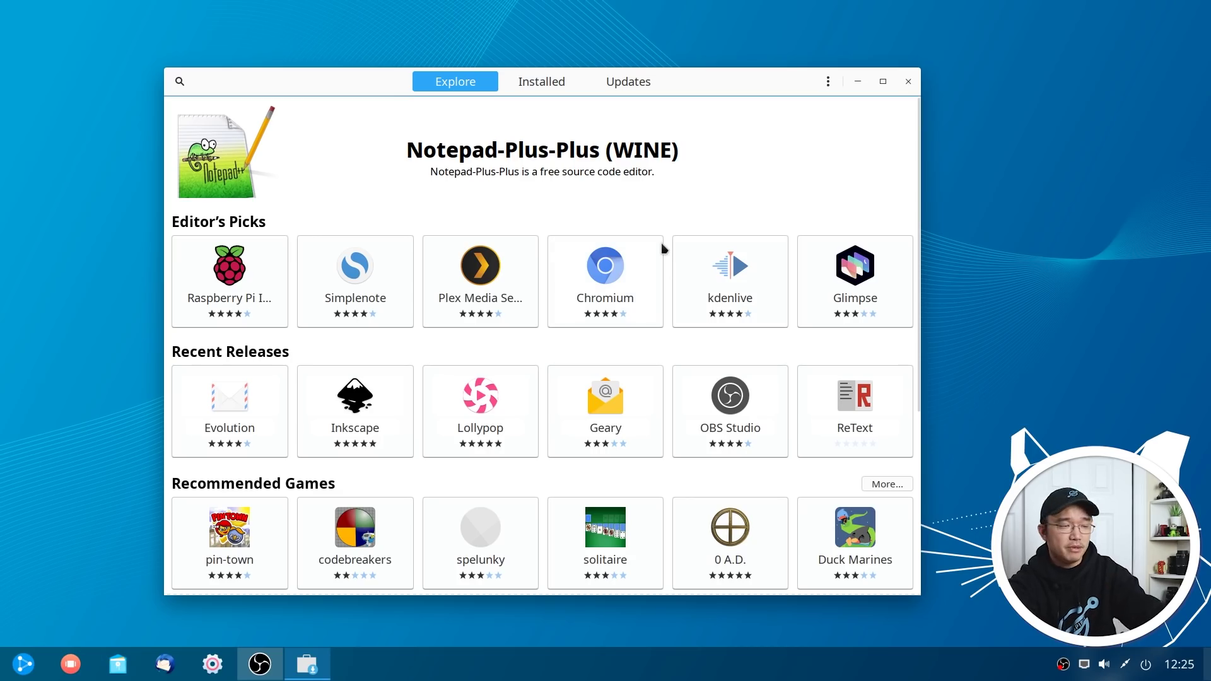
left_click(24, 664)
scroll(136, 528, "down", 6)
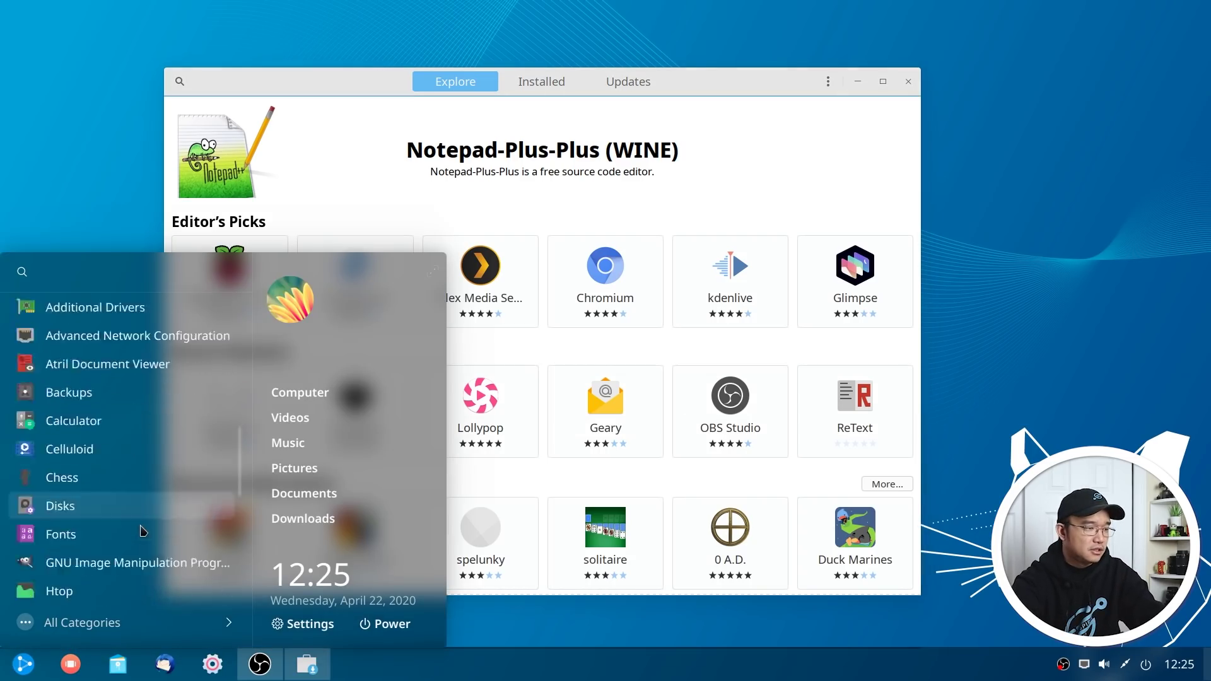
scroll(130, 467, "down", 5)
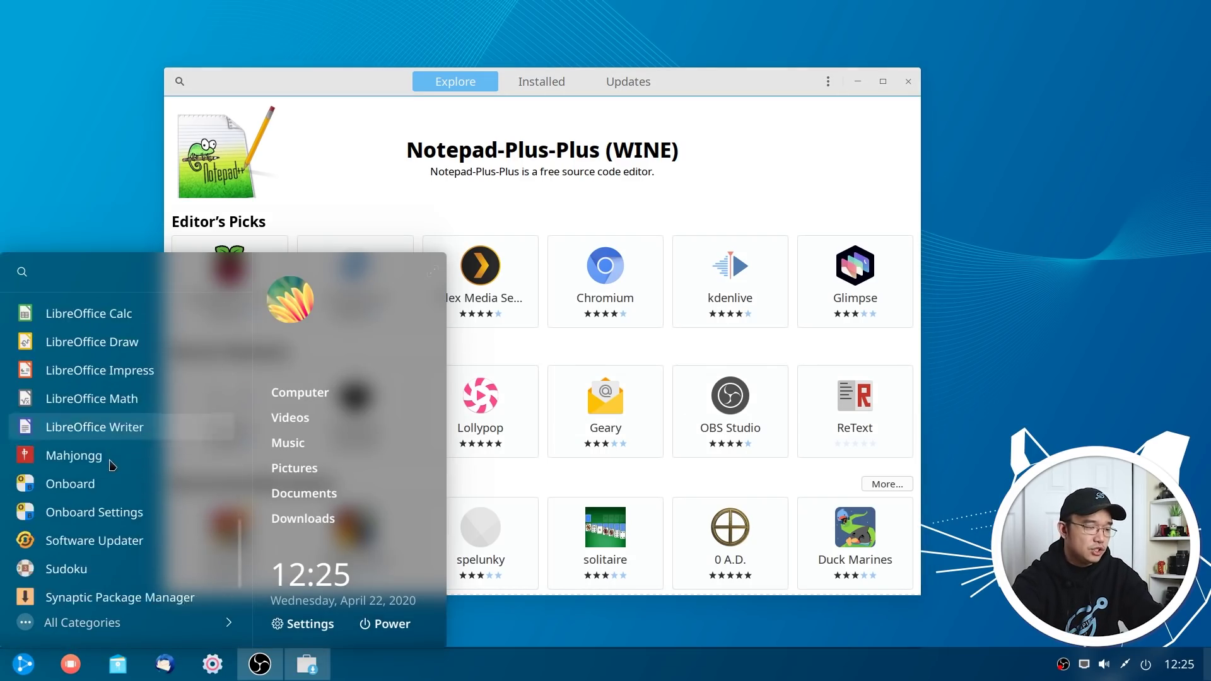
left_click(966, 298)
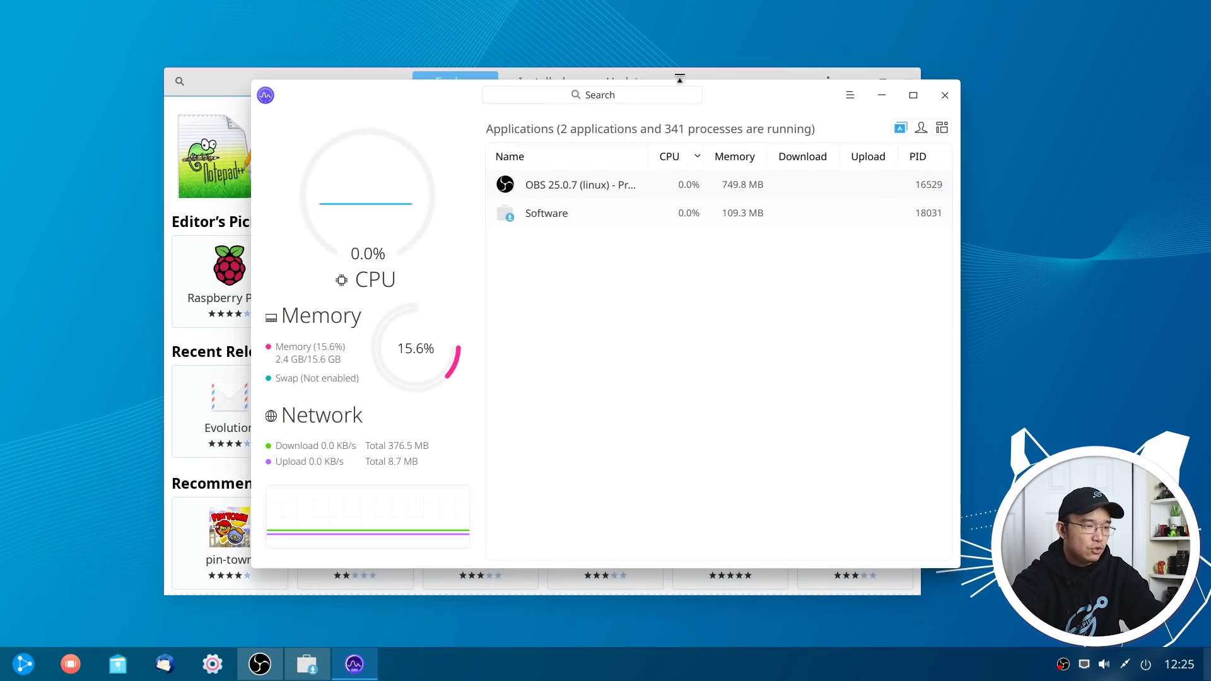
Drag the System Monitor window up and right, then nudge it up and left.
left_click_drag(759, 105, 905, 84)
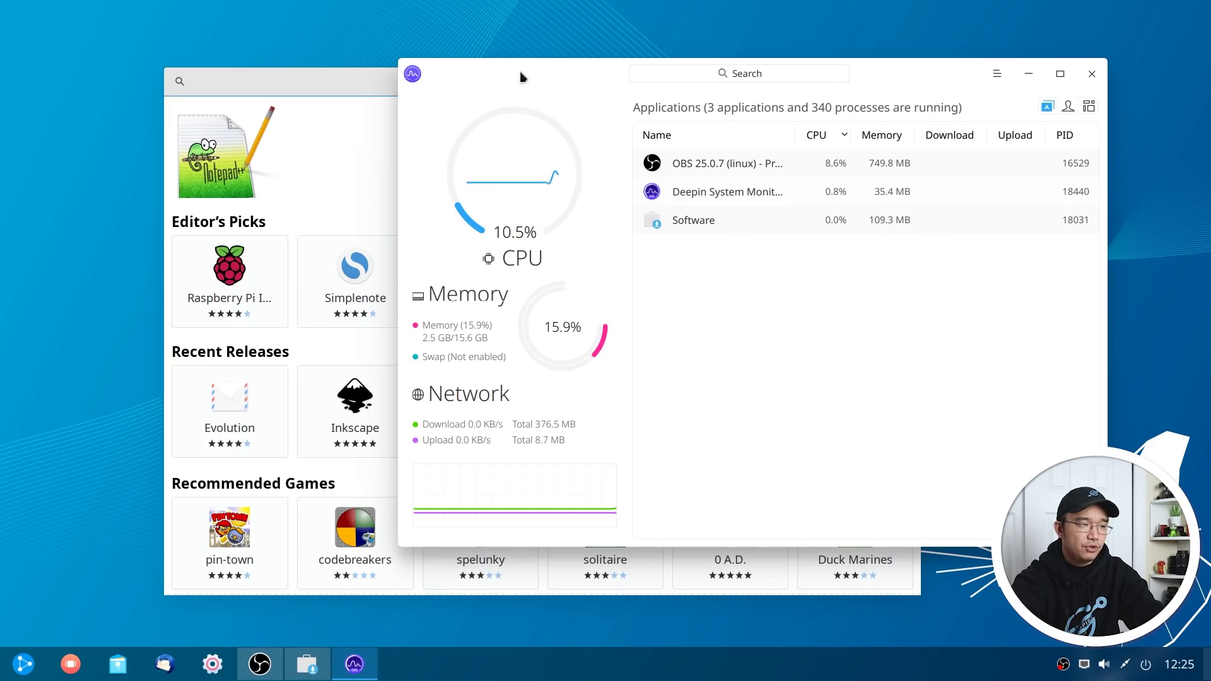
left_click_drag(521, 77, 489, 51)
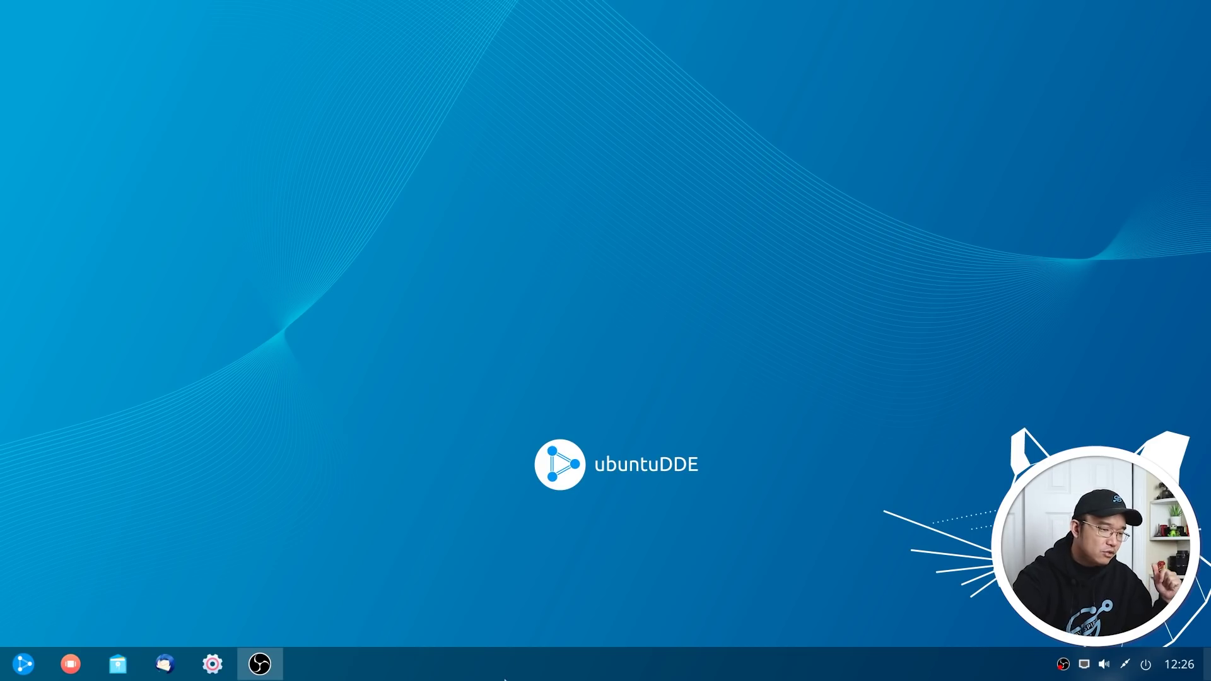
Turn the taskbar into a centered floating dock through its Mode menu.
right_click(505, 676)
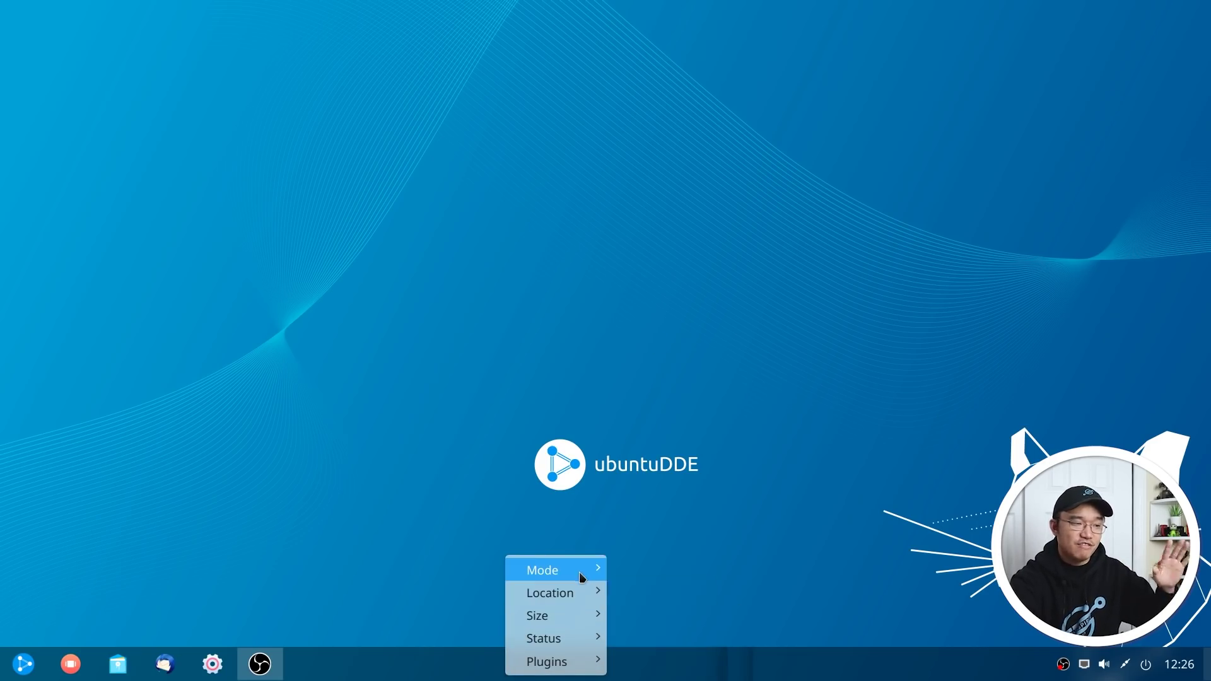
mouse_move(579, 572)
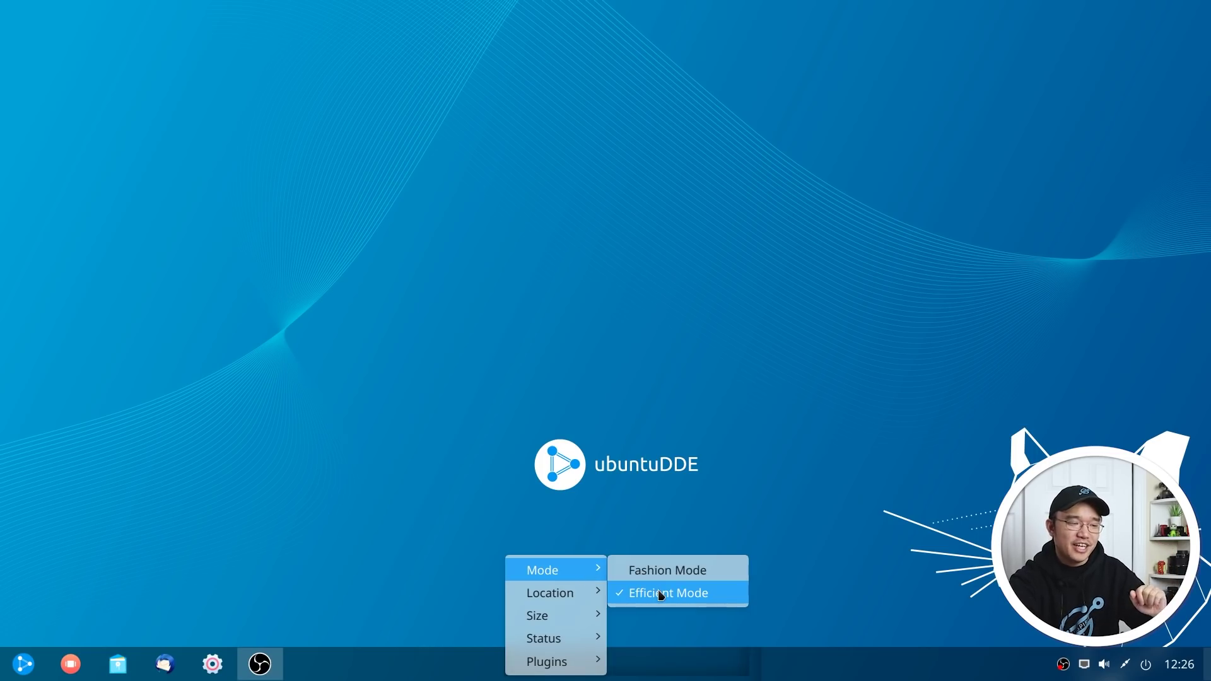
left_click(660, 569)
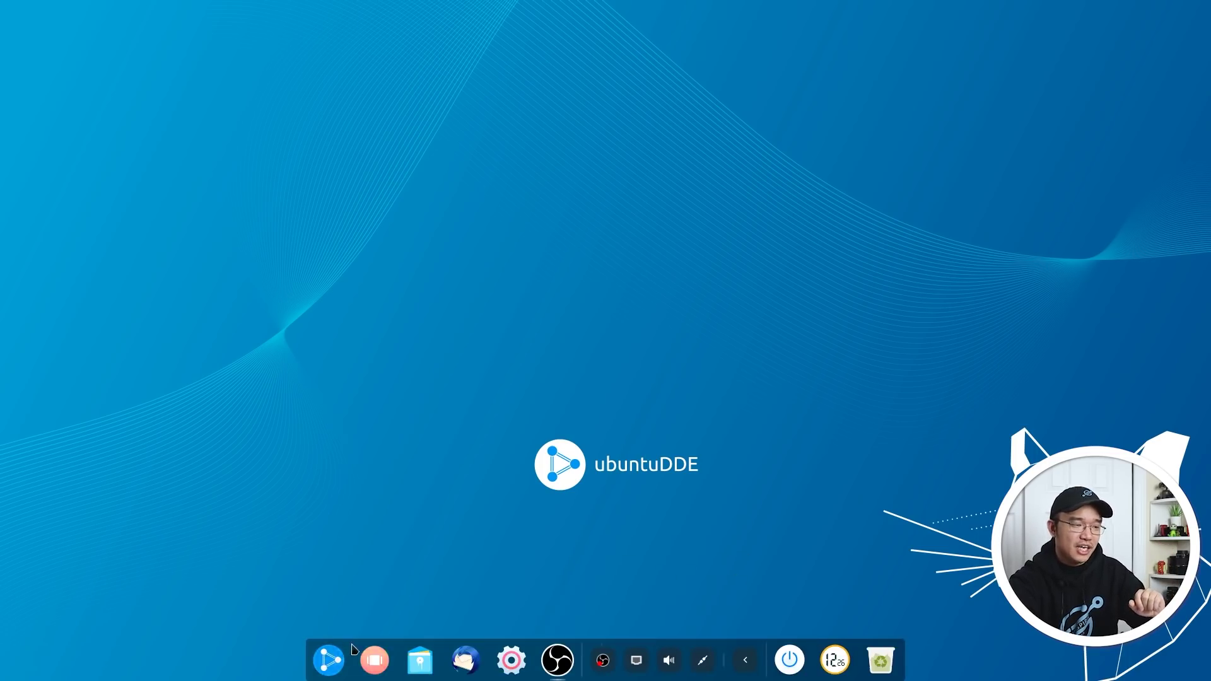
Switch the dock back to full-width Efficient Mode and bring up the clock's options.
right_click(584, 671)
mouse_move(654, 562)
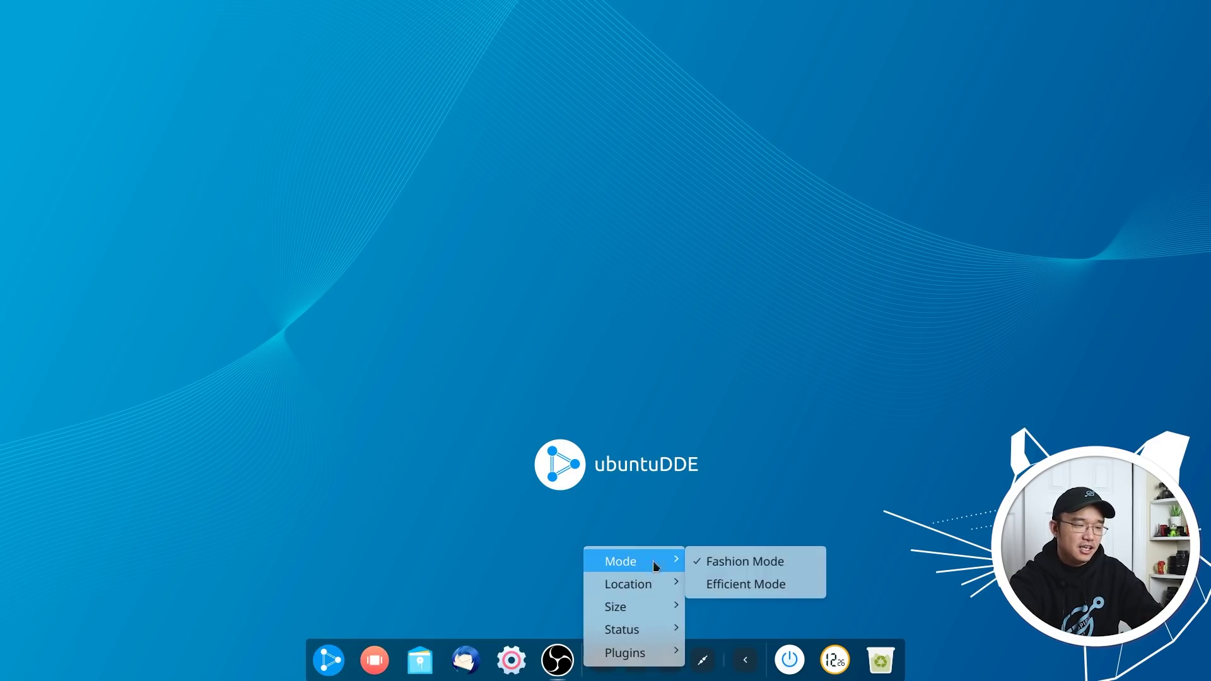
left_click(710, 583)
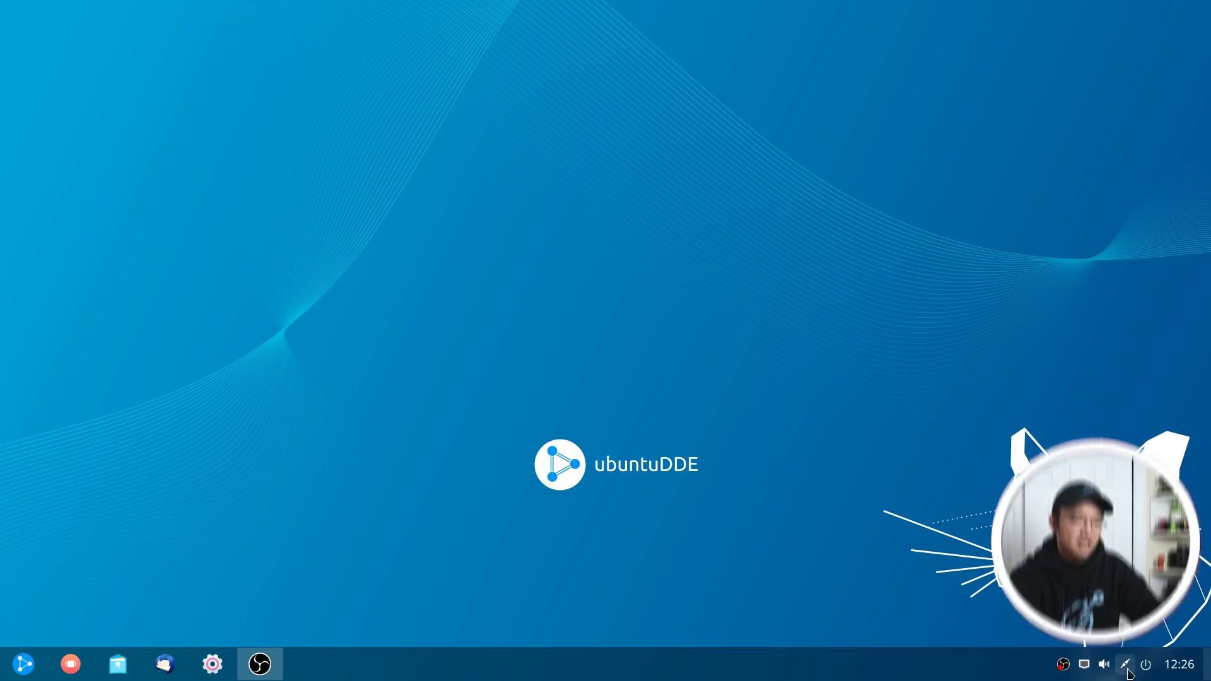
right_click(1178, 664)
Switch the taskbar clock to 12 Hour Time and glance at the taskbar options menu.
left_click(1172, 597)
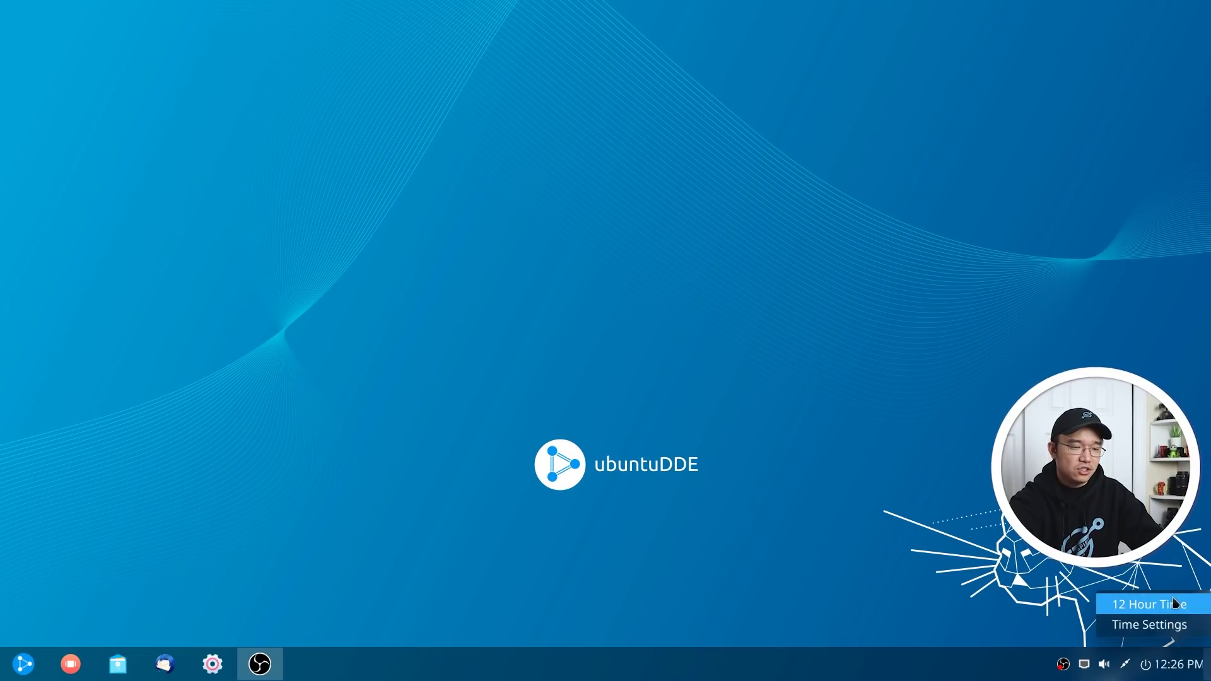
right_click(1090, 677)
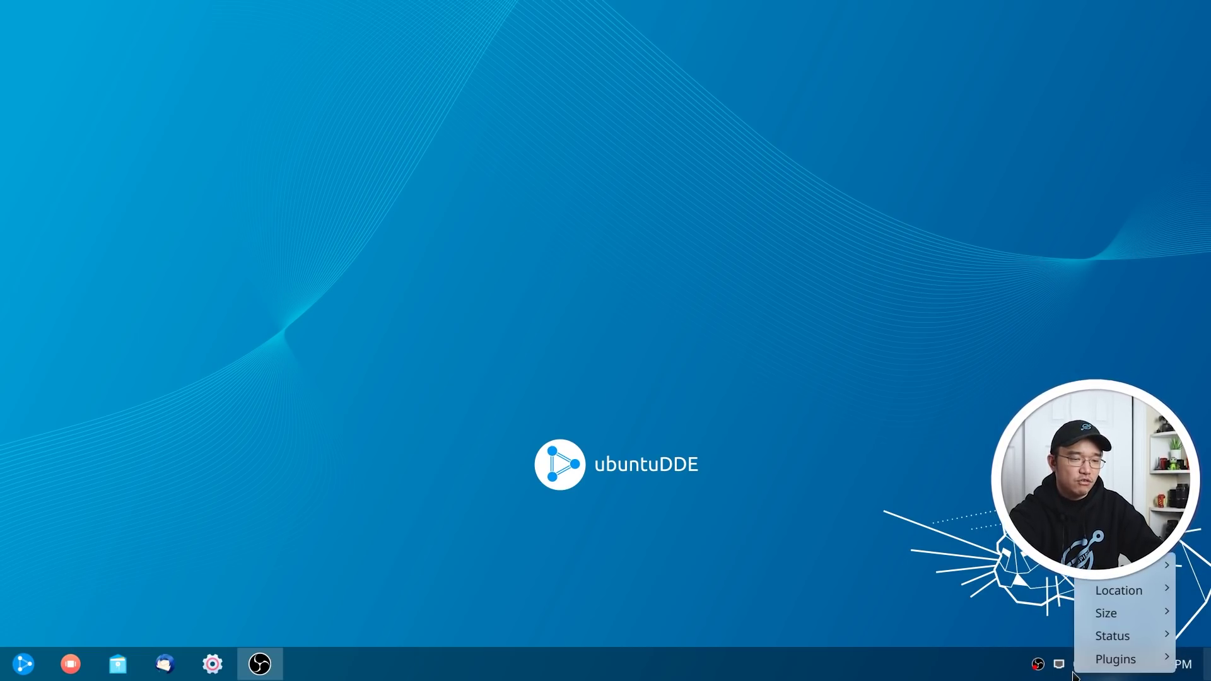
mouse_move(1115, 660)
key("Escape")
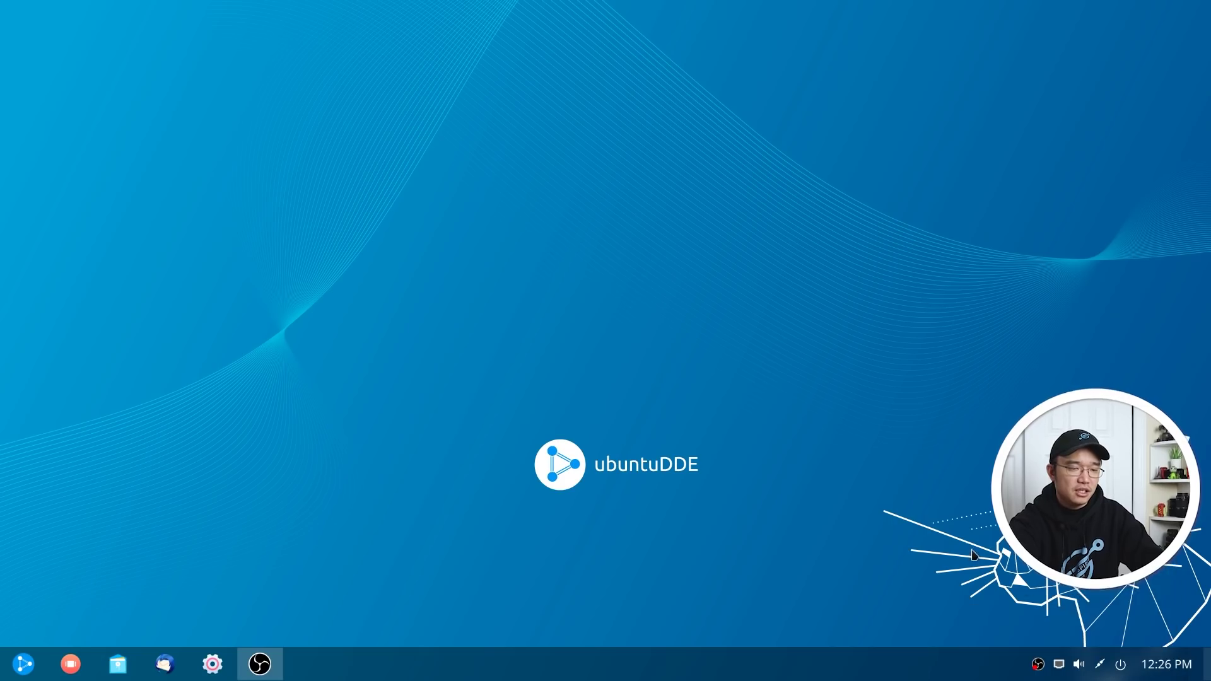
Browse the network and power tray menus, then bring up the application launcher.
right_click(1100, 664)
key("Escape")
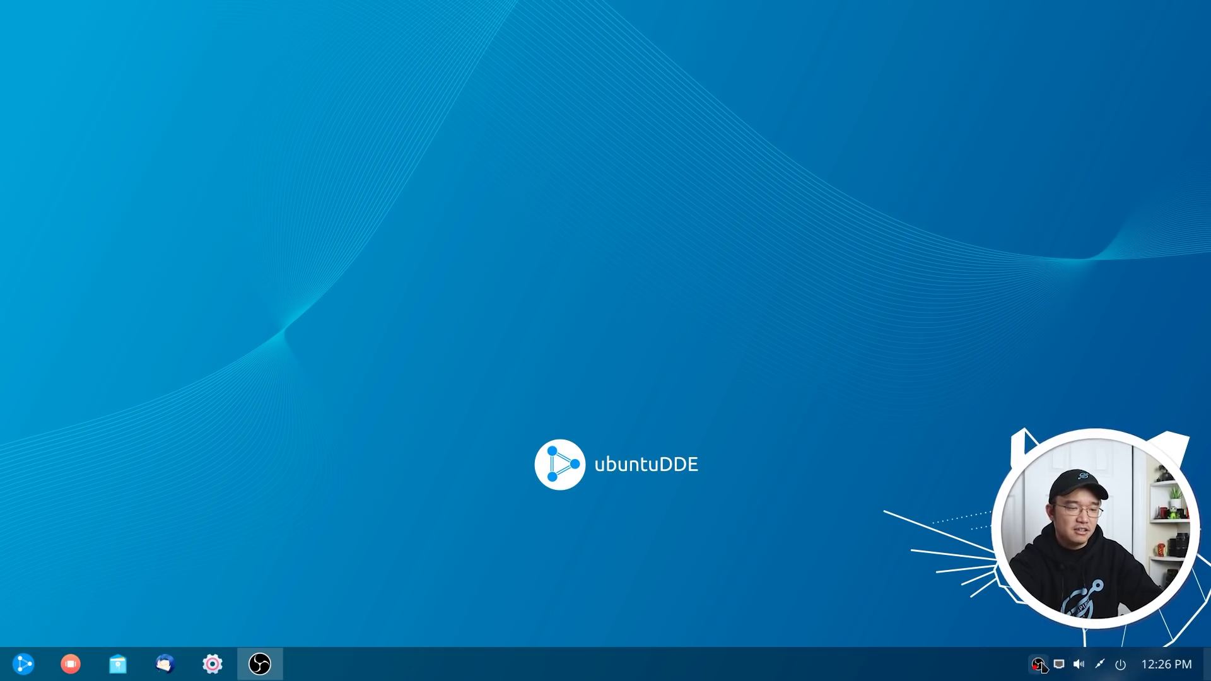
key("Escape")
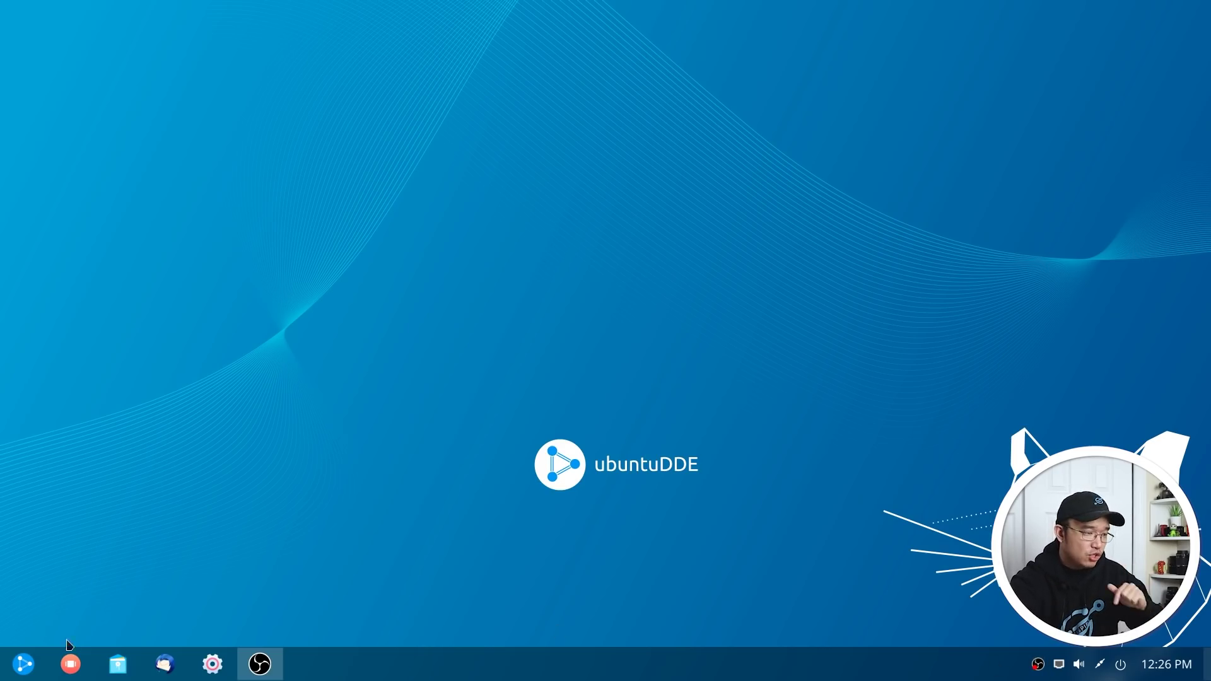
left_click(23, 663)
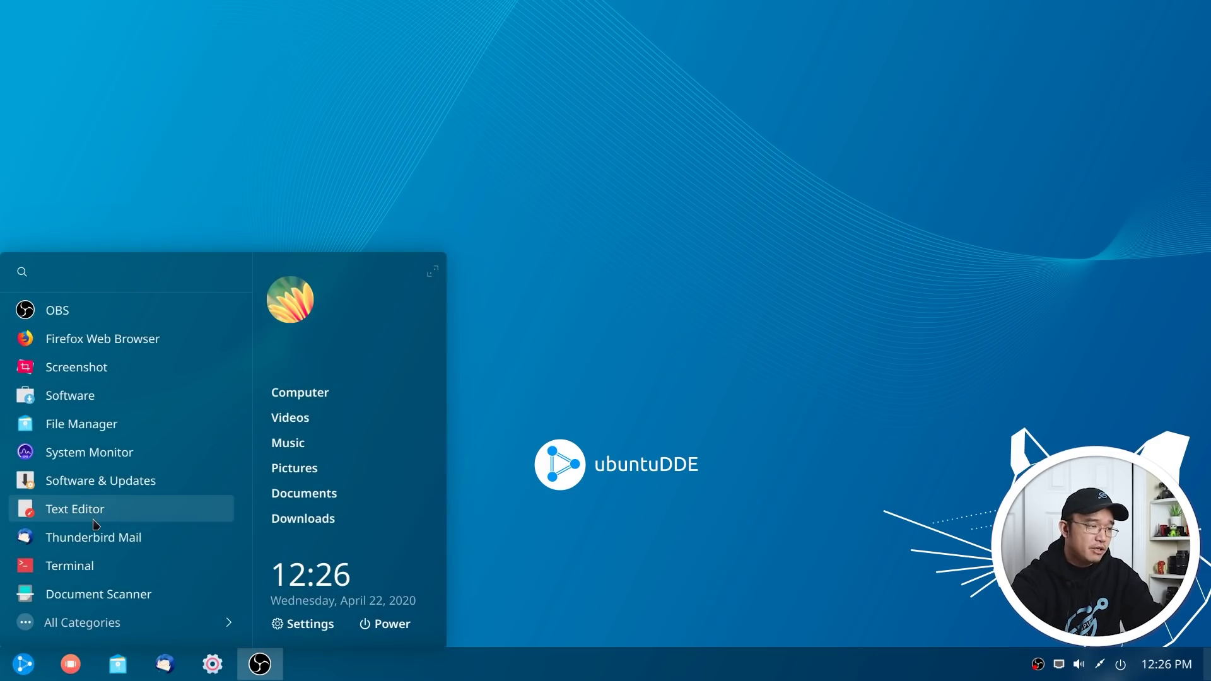
Launch Laptop Mode Tools Configuration as root and accept the root-privileges warning.
scroll(101, 505, "down", 10)
scroll(111, 465, "up", 3)
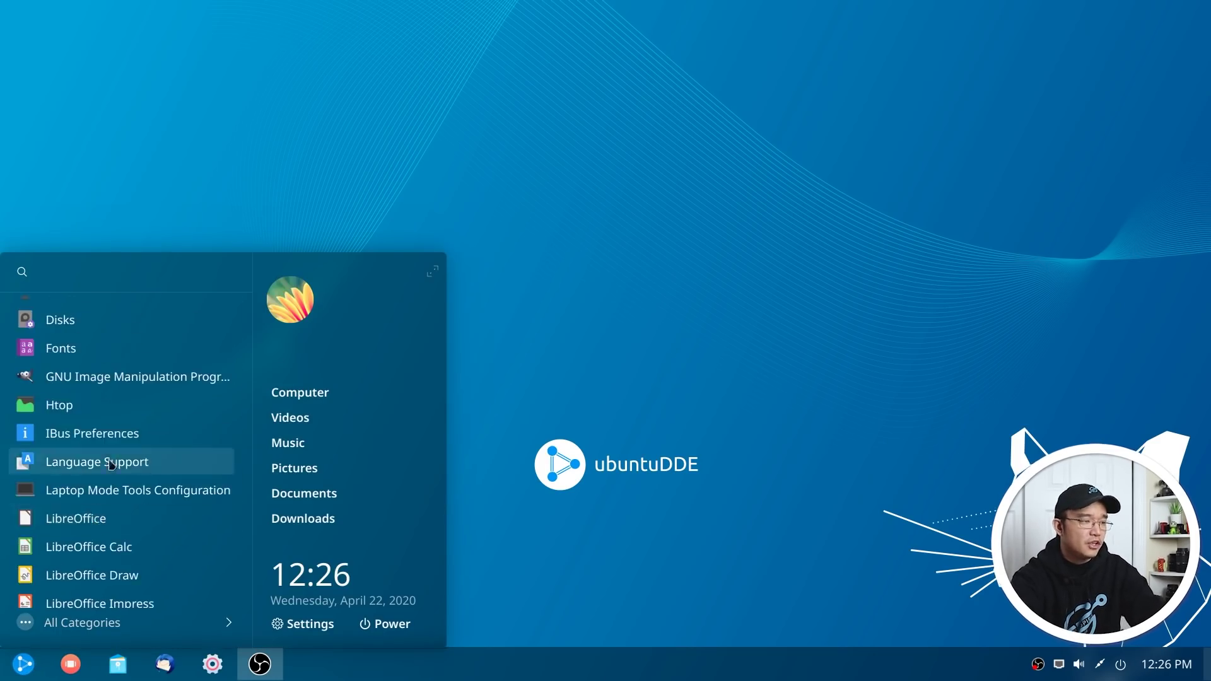
left_click(130, 499)
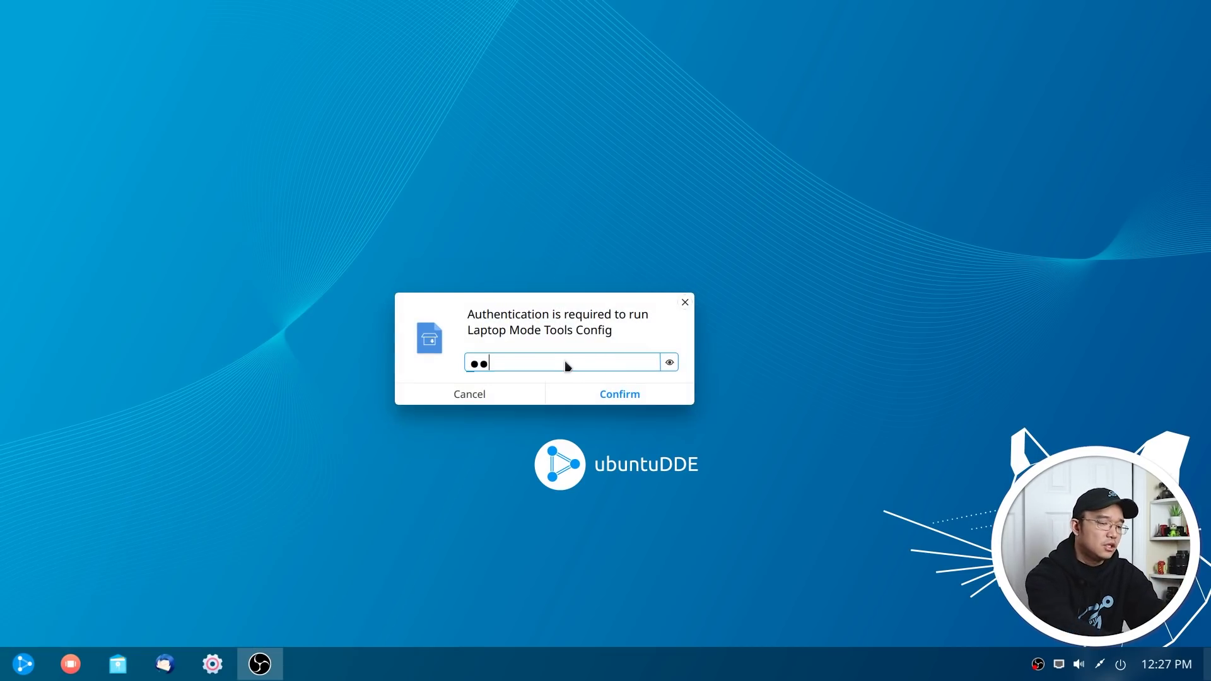
key("Return")
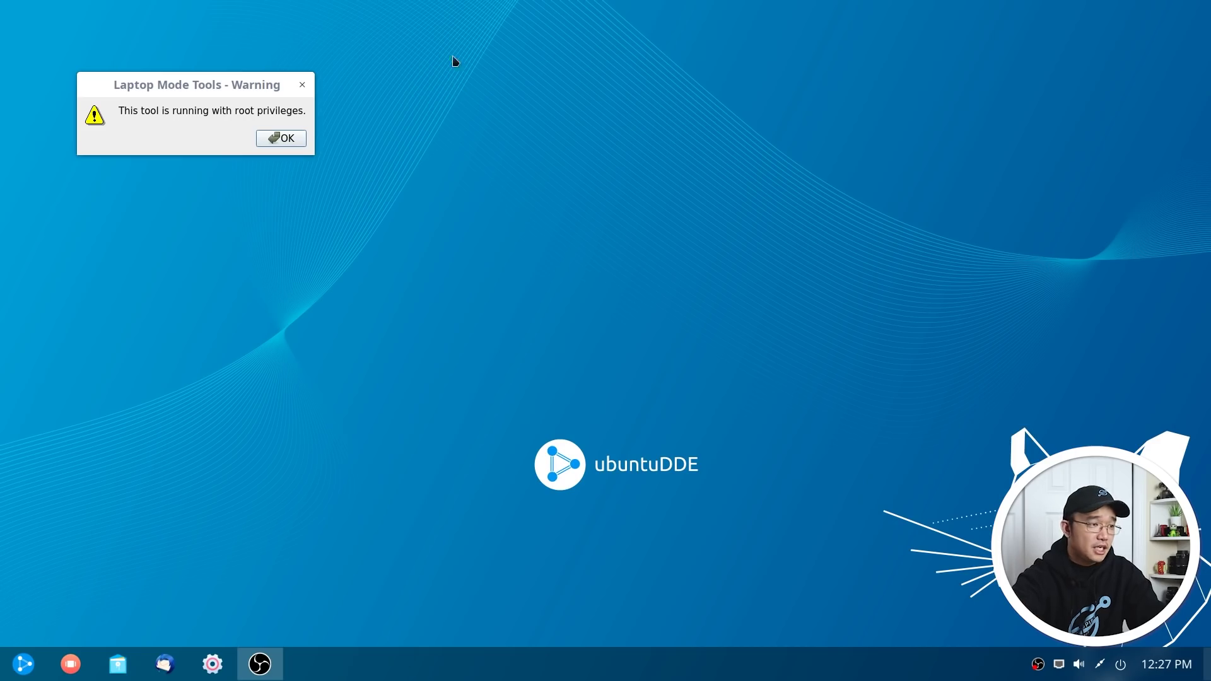
left_click(281, 138)
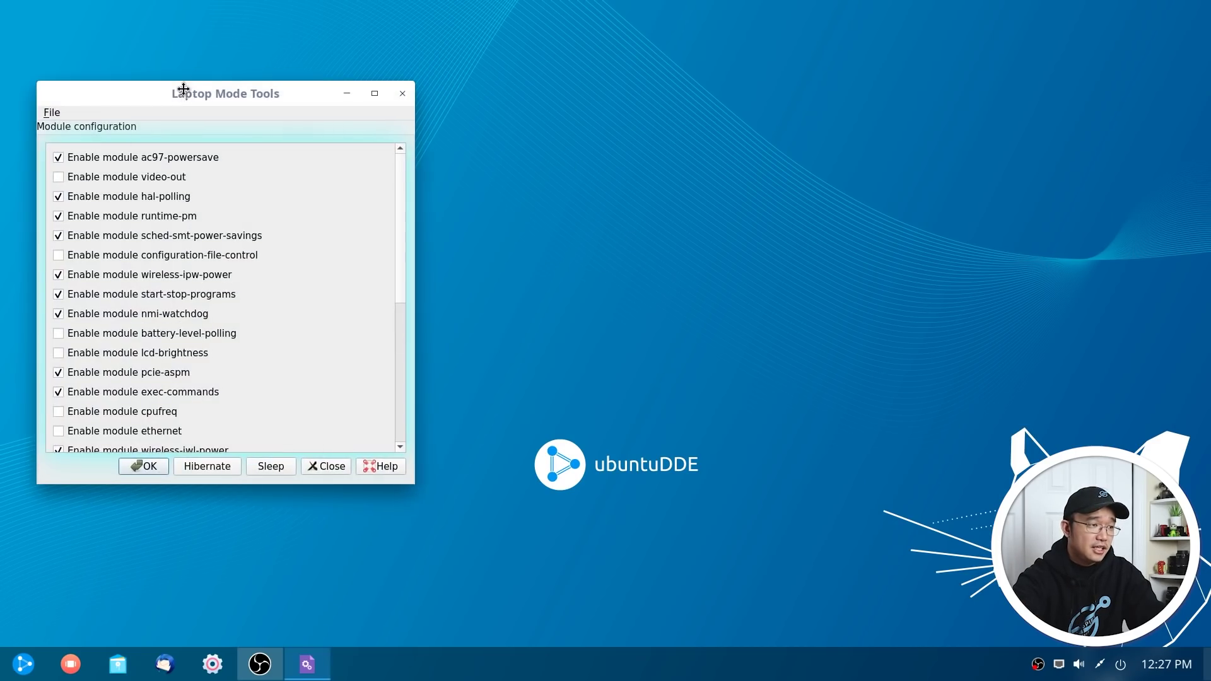
Scroll through the enabled power-saving modules, then quit Laptop Mode Tools, confirming Yes.
left_click_drag(182, 89, 627, 107)
scroll(656, 355, "down", 2)
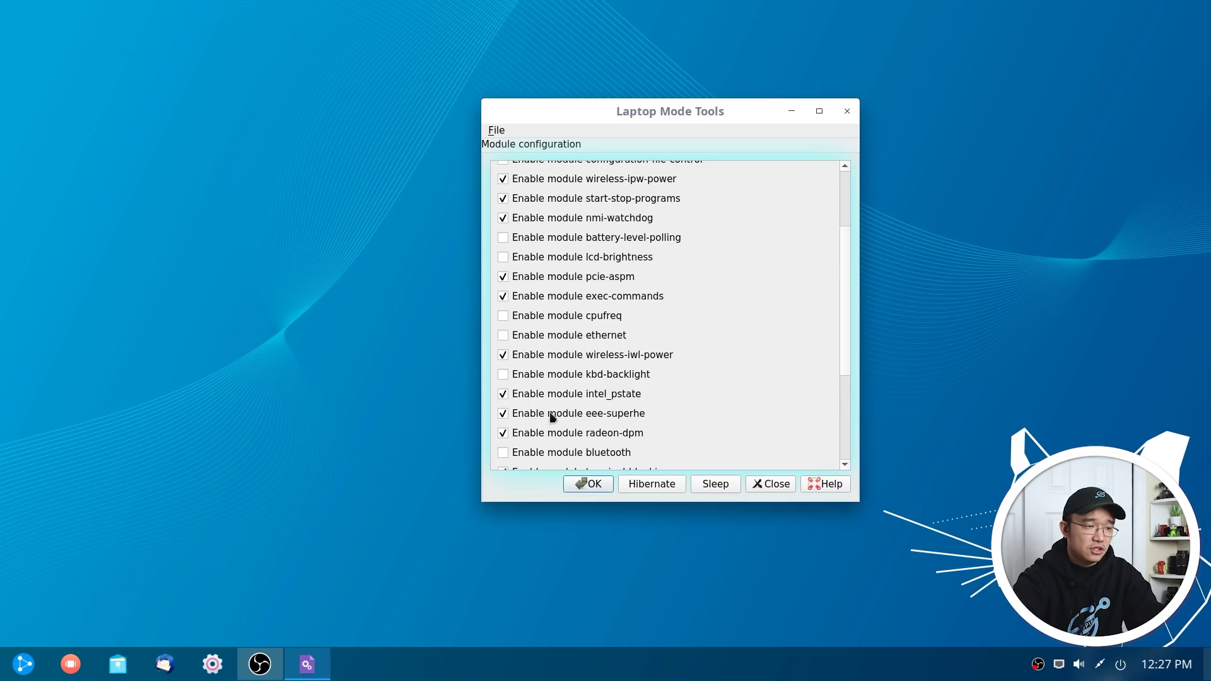
scroll(622, 408, "down", 3)
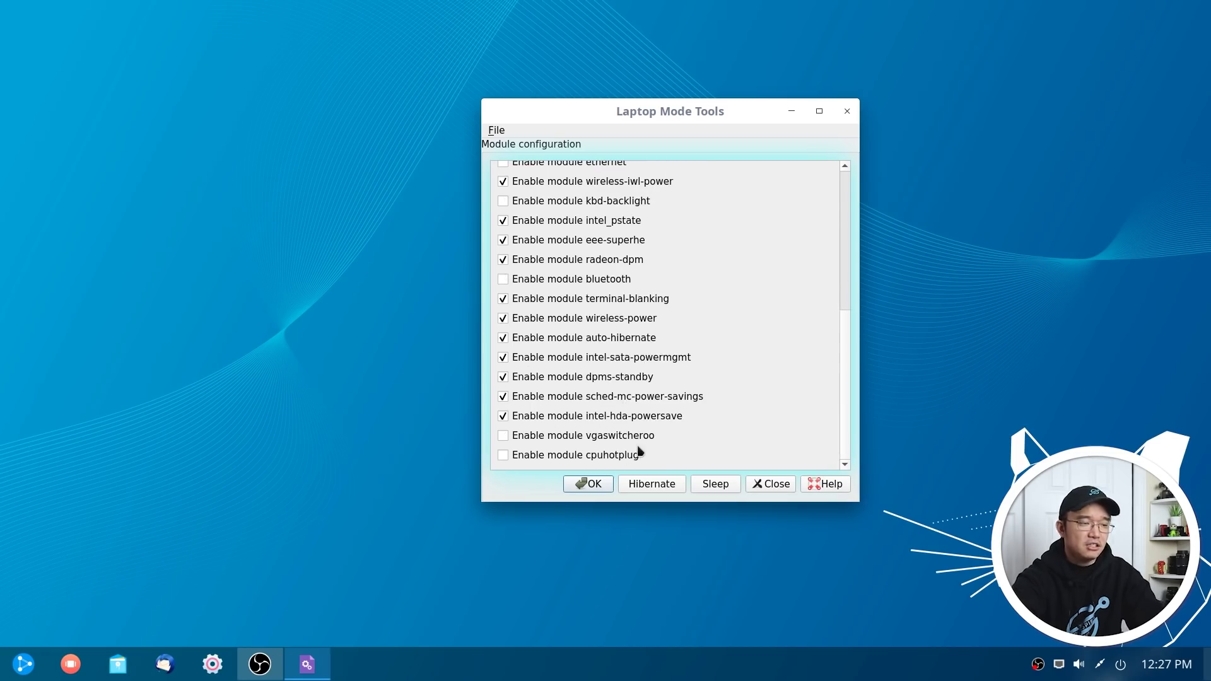
left_click_drag(747, 108, 494, 95)
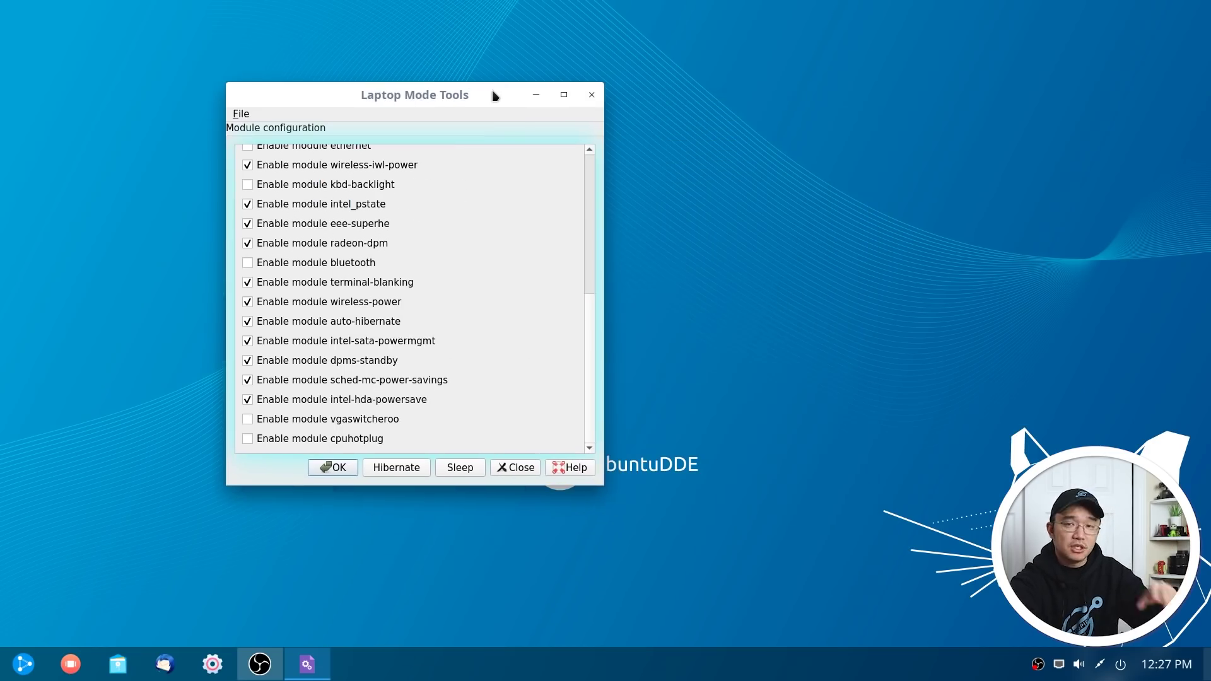
left_click(589, 96)
left_click(398, 284)
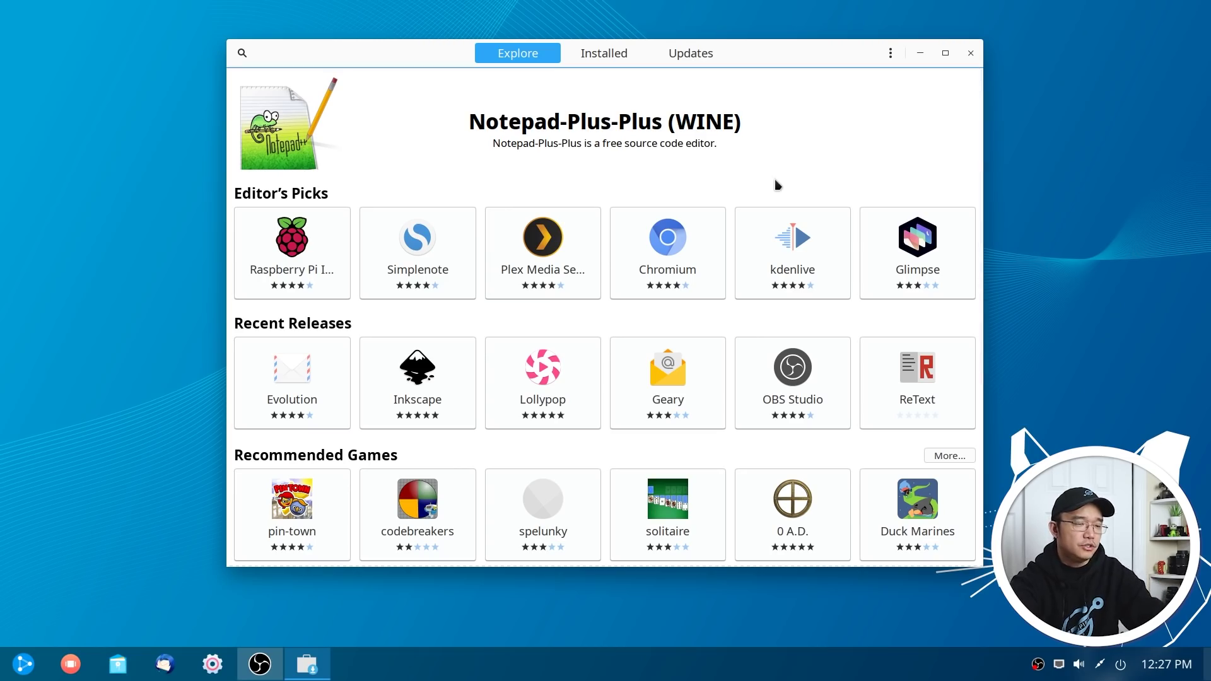
In Control Center Personalization > Theme, apply the deepin-dark window theme.
left_click(213, 663)
left_click(999, 16)
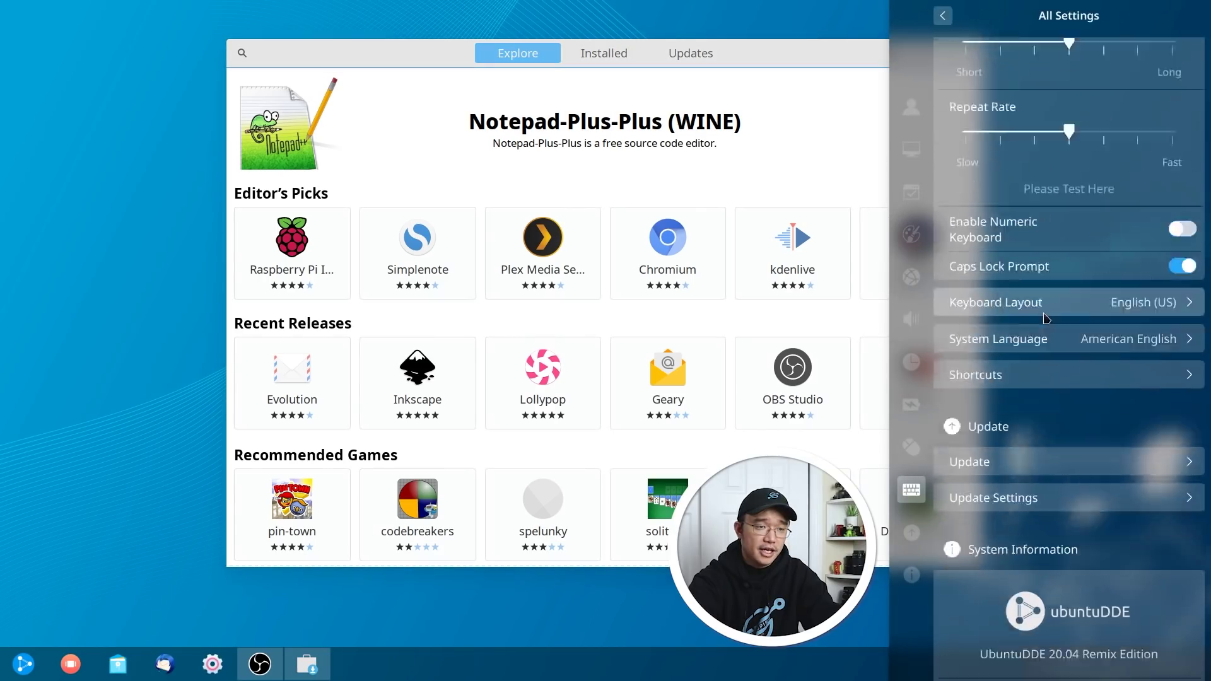
scroll(1080, 331, "up", 10)
scroll(1079, 331, "up", 10)
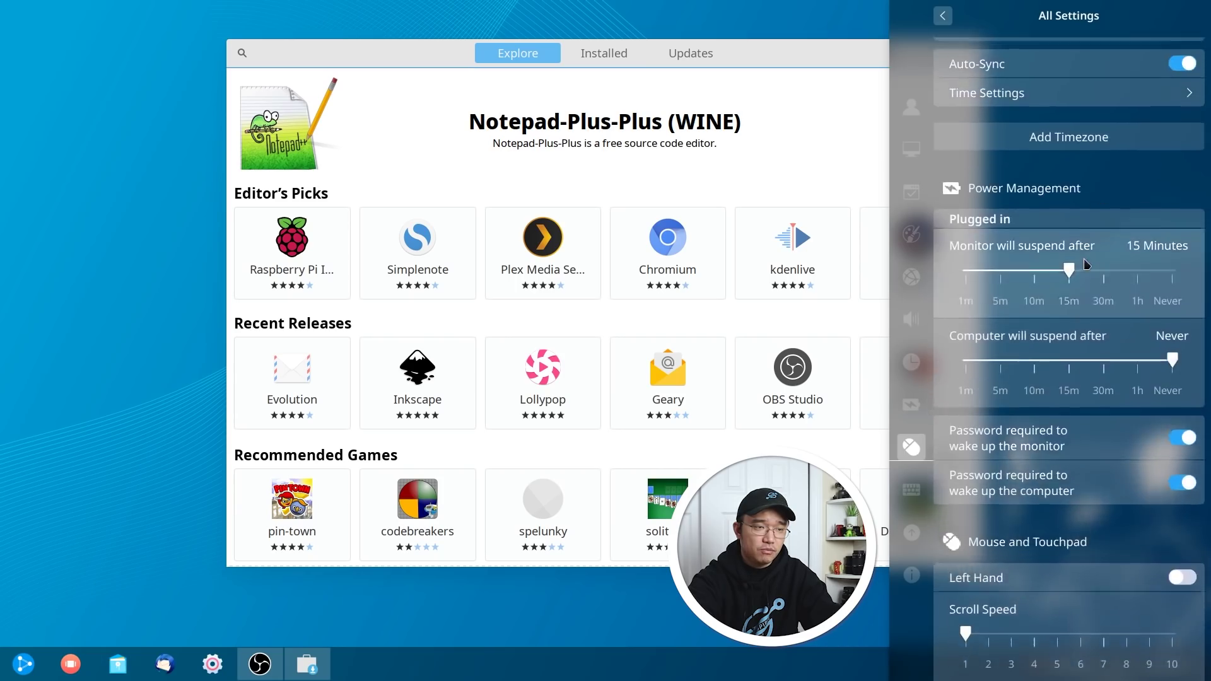
scroll(1083, 392, "up", 6)
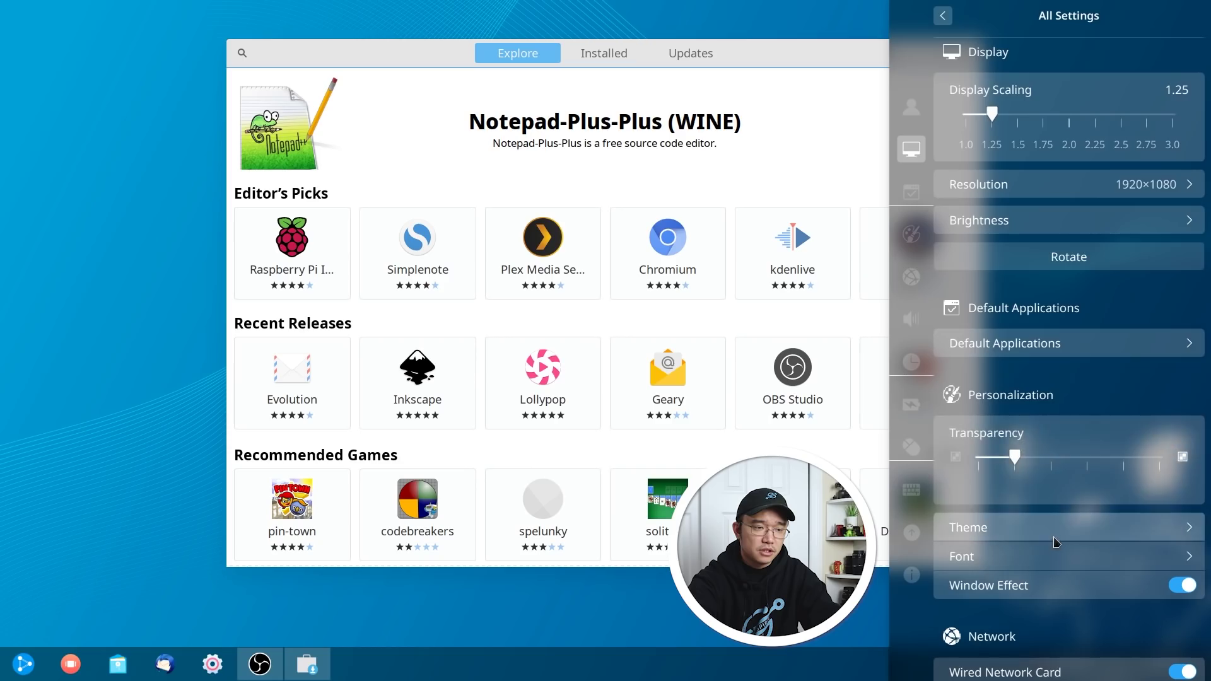
left_click(1071, 525)
left_click(1045, 243)
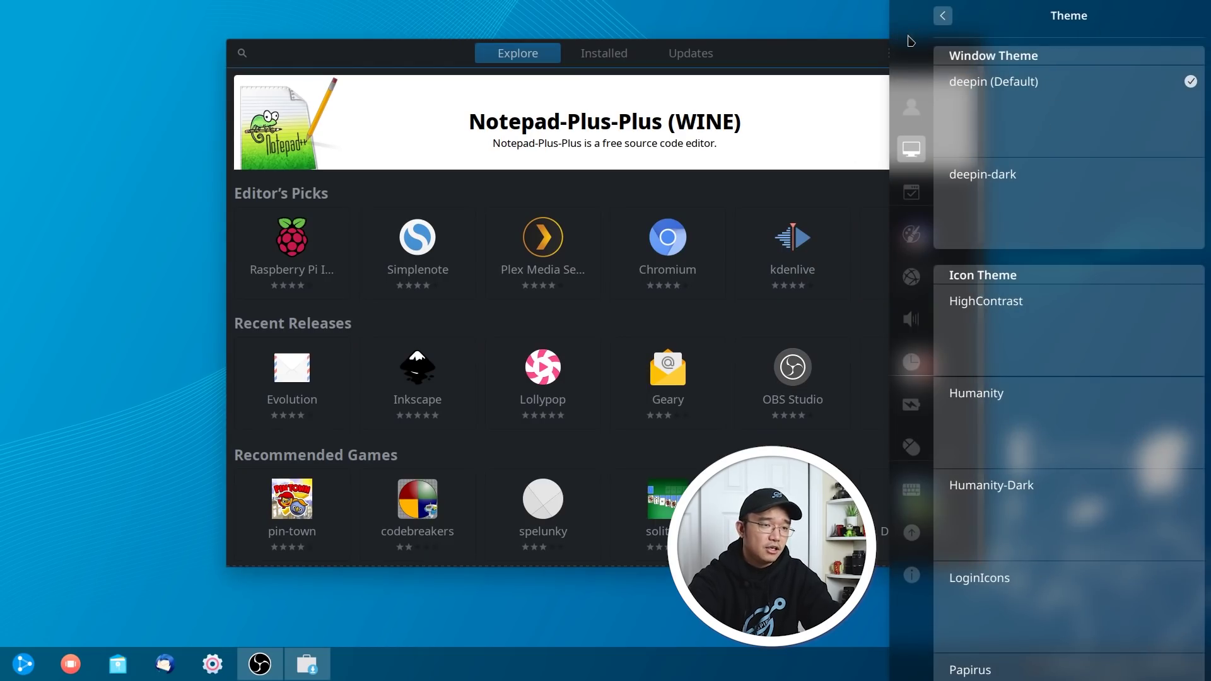
Return to the settings overview and reposition the now-dark Software store window.
left_click(943, 15)
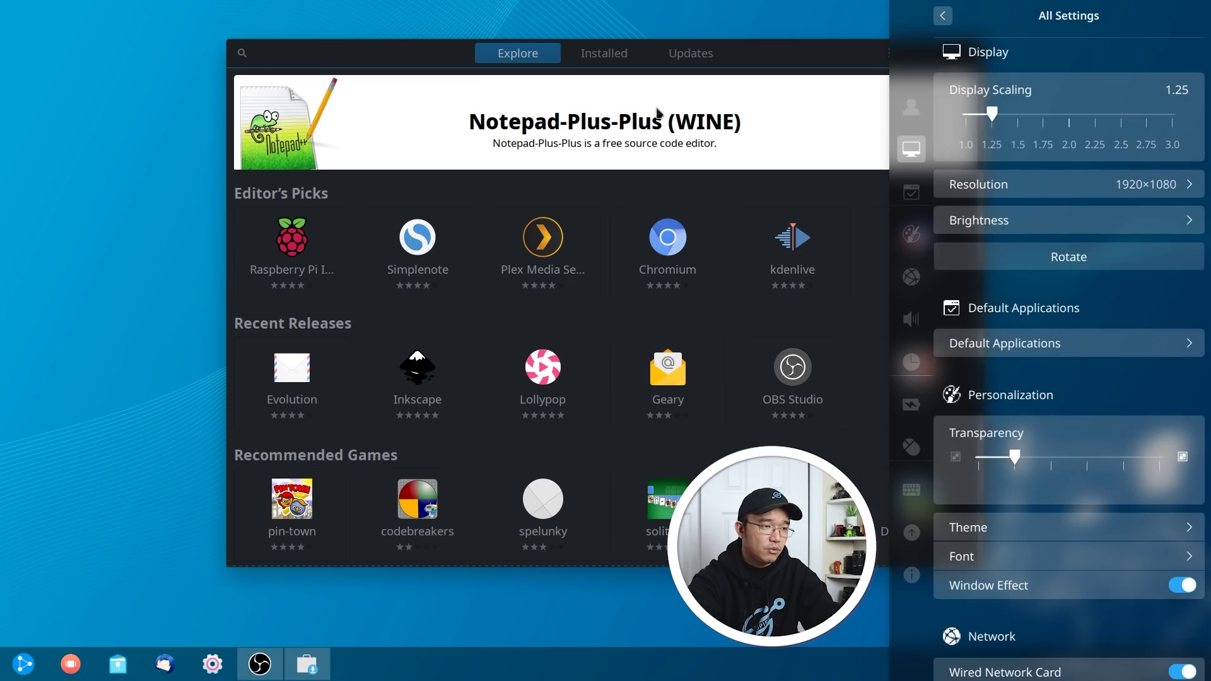
left_click_drag(768, 58, 625, 76)
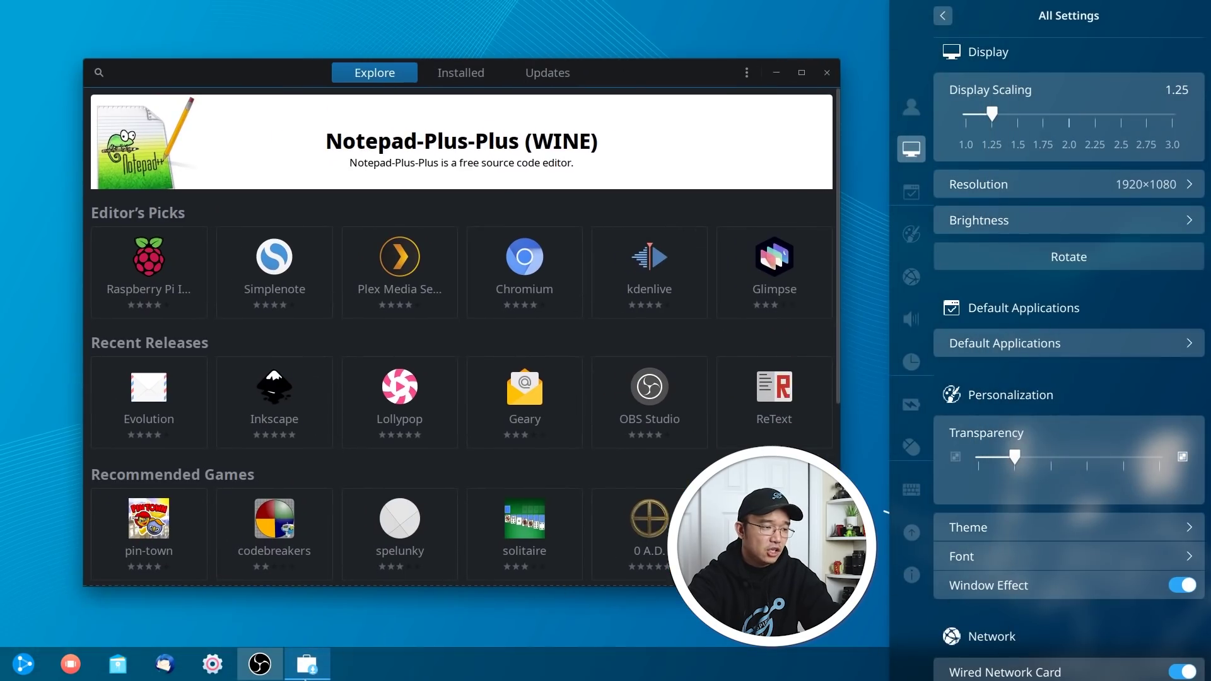
left_click(311, 669)
left_click(307, 664)
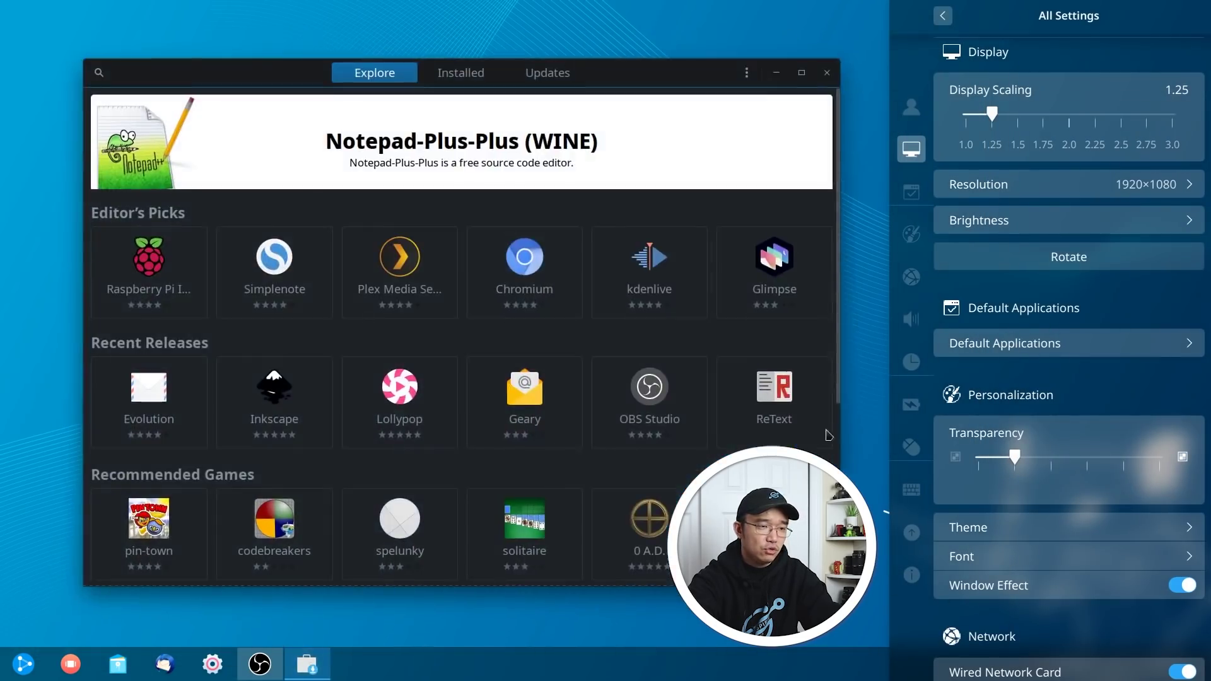
left_click(944, 16)
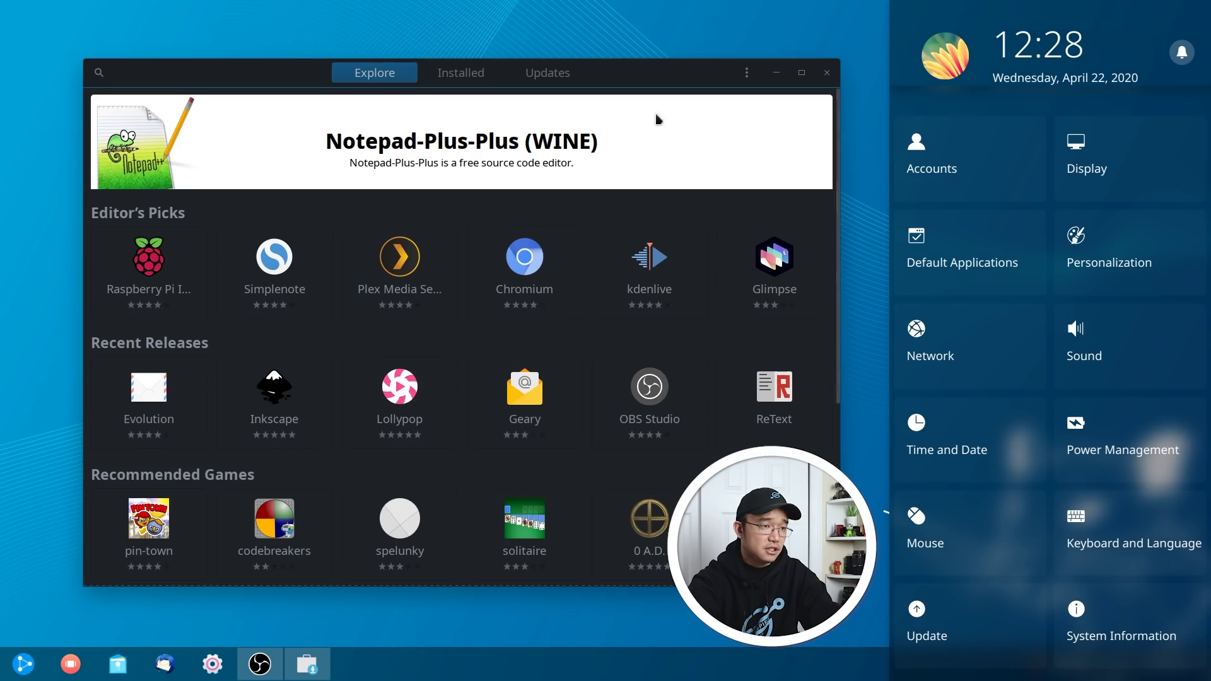
left_click_drag(667, 74, 730, 58)
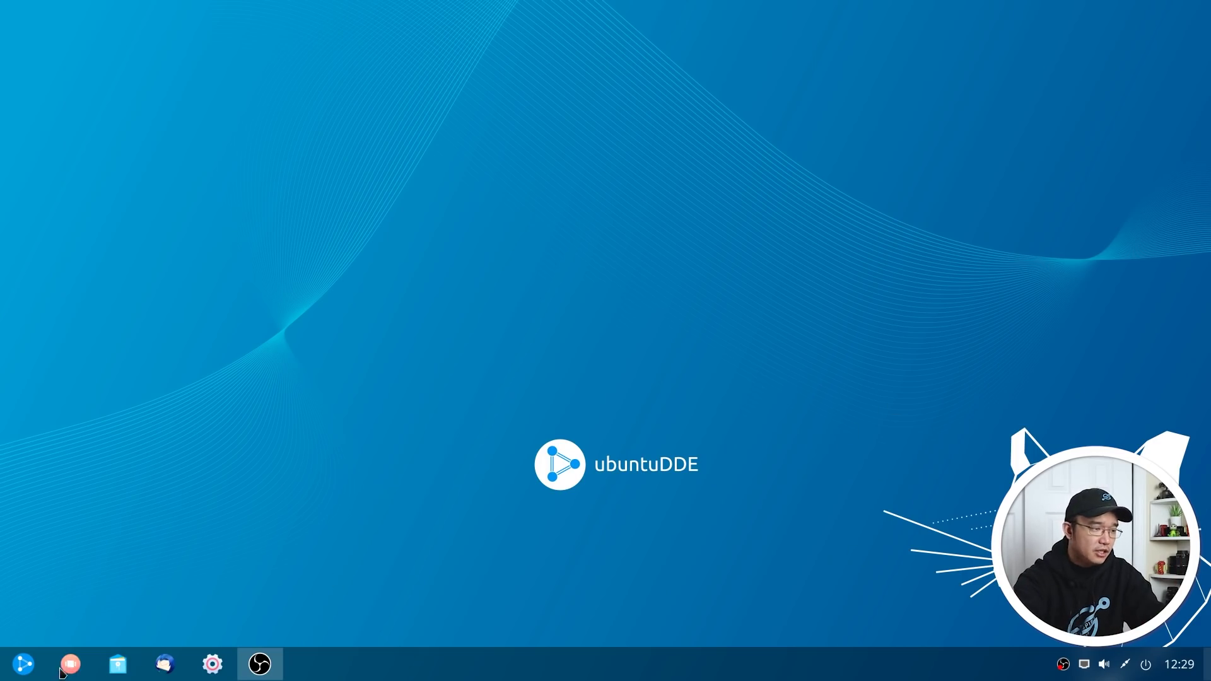
Launch the Software store via a 'soft' search and position it on the right.
left_click(31, 668)
type("soft")
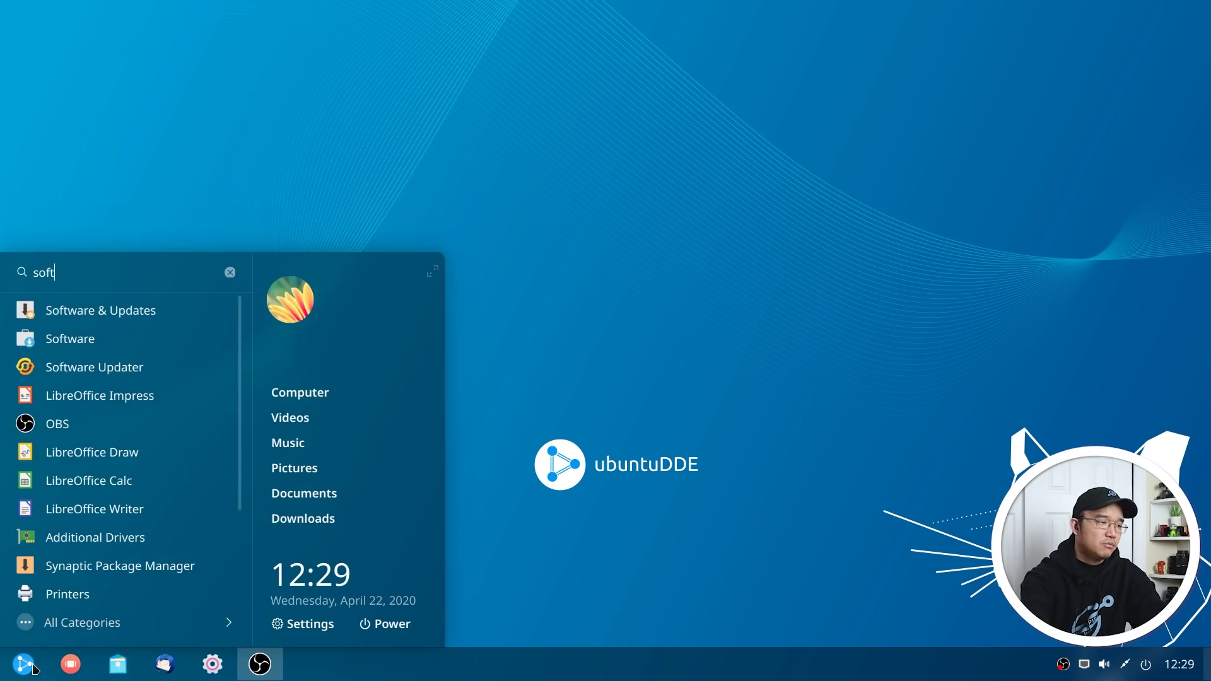
left_click(80, 344)
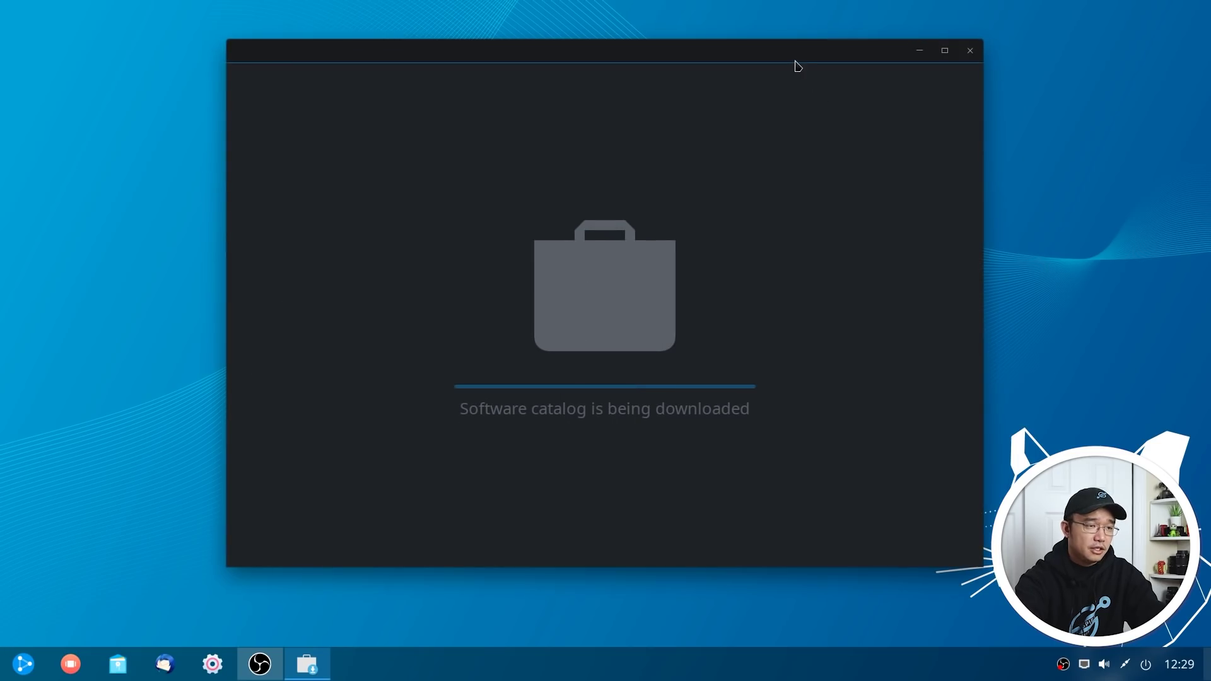
left_click_drag(796, 61, 929, 85)
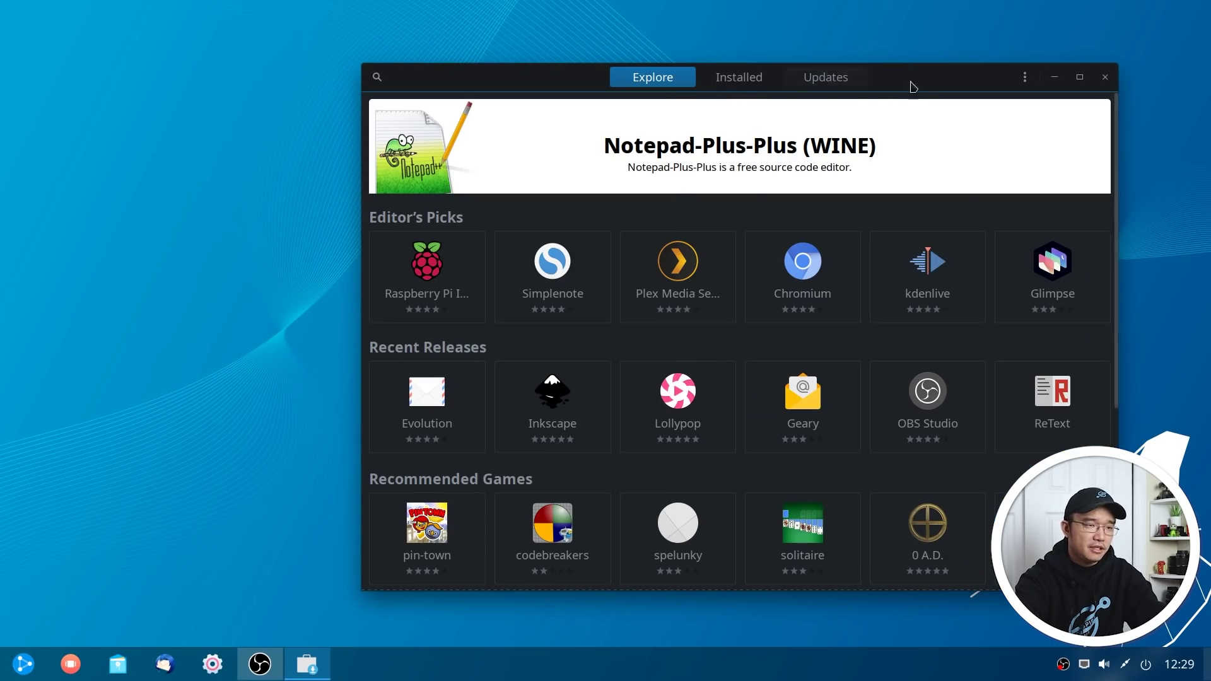
left_click_drag(916, 84, 961, 83)
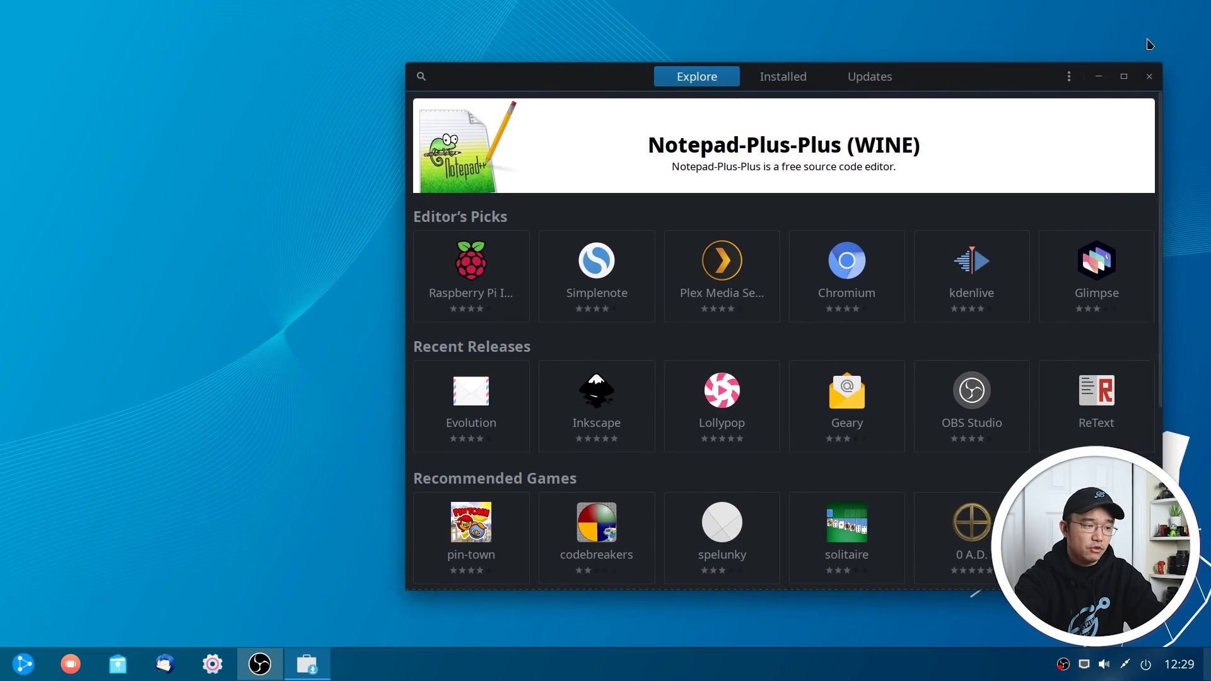
Switch the file manager to the Dark theme and arrange it beside the Software store.
left_click(120, 665)
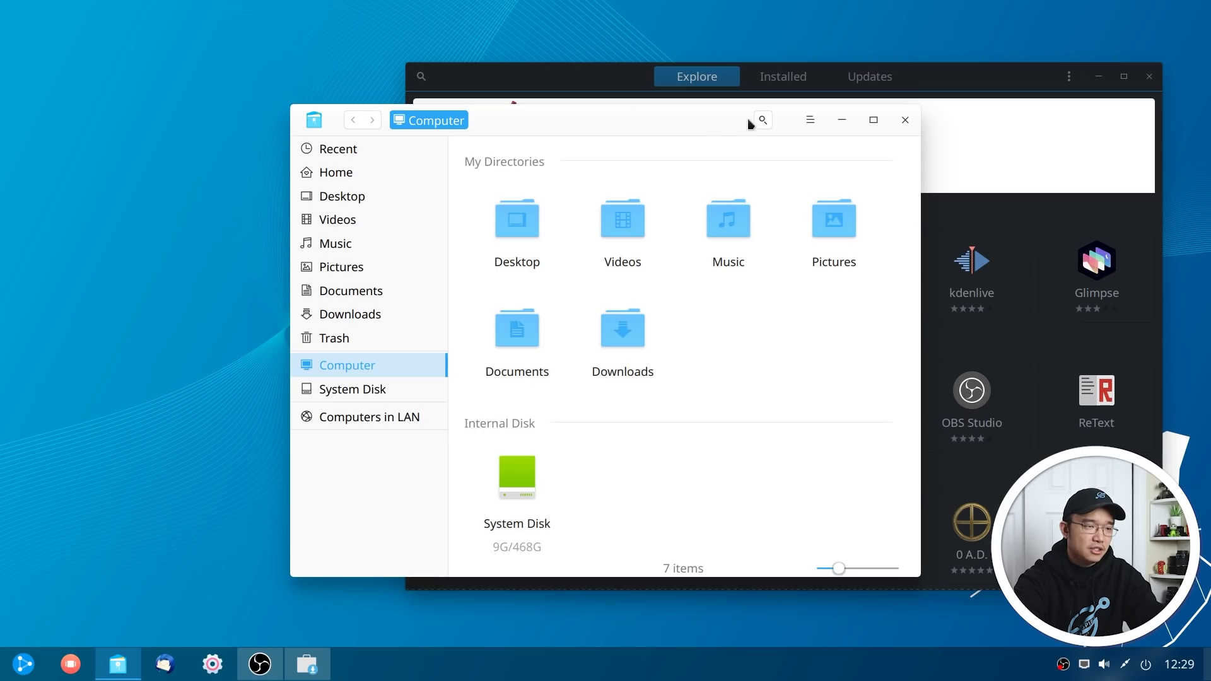
left_click_drag(346, 131, 147, 137)
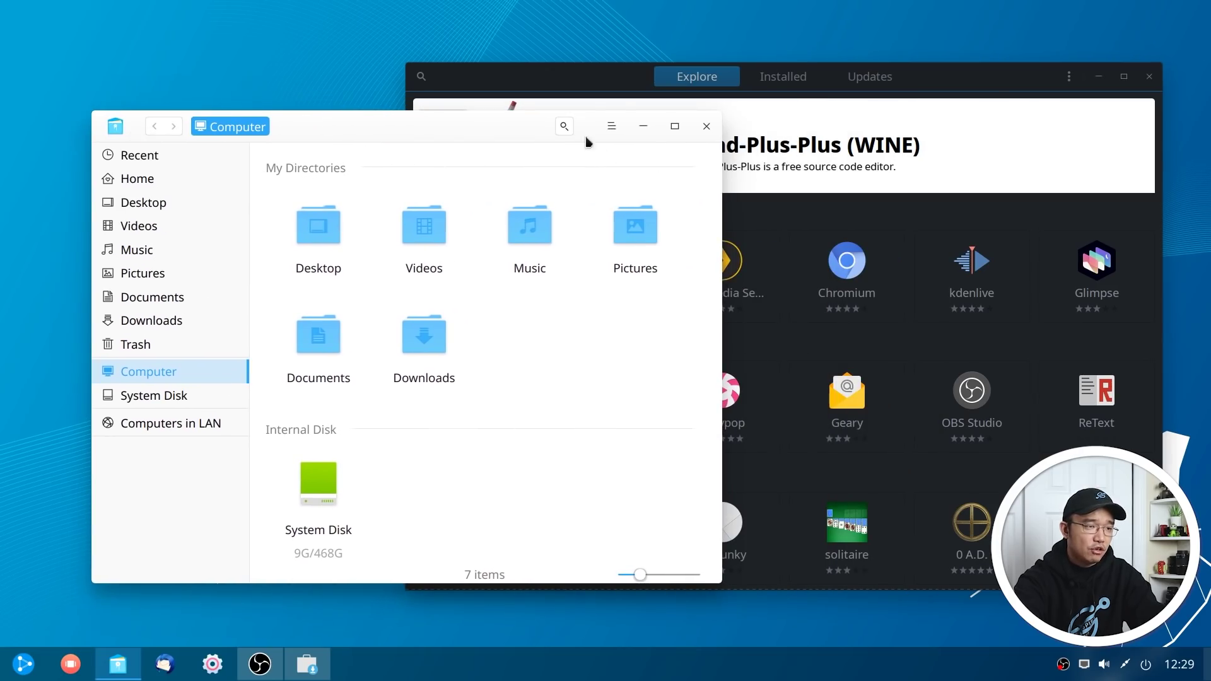
left_click(611, 127)
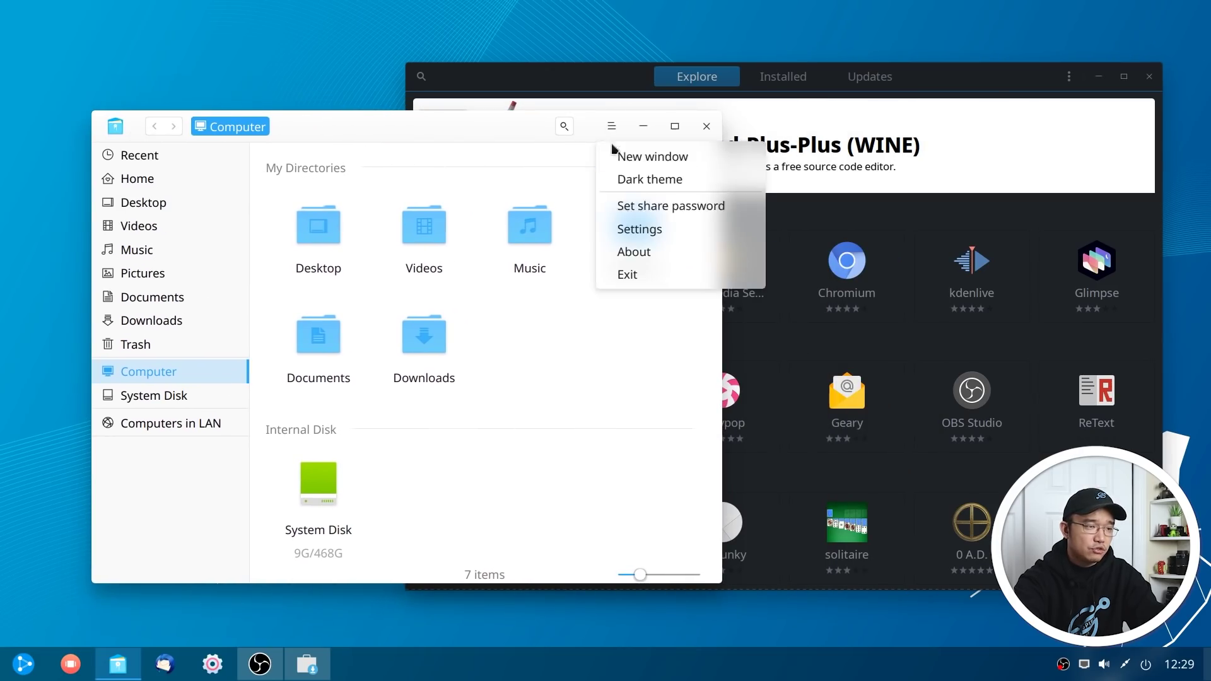
left_click(650, 181)
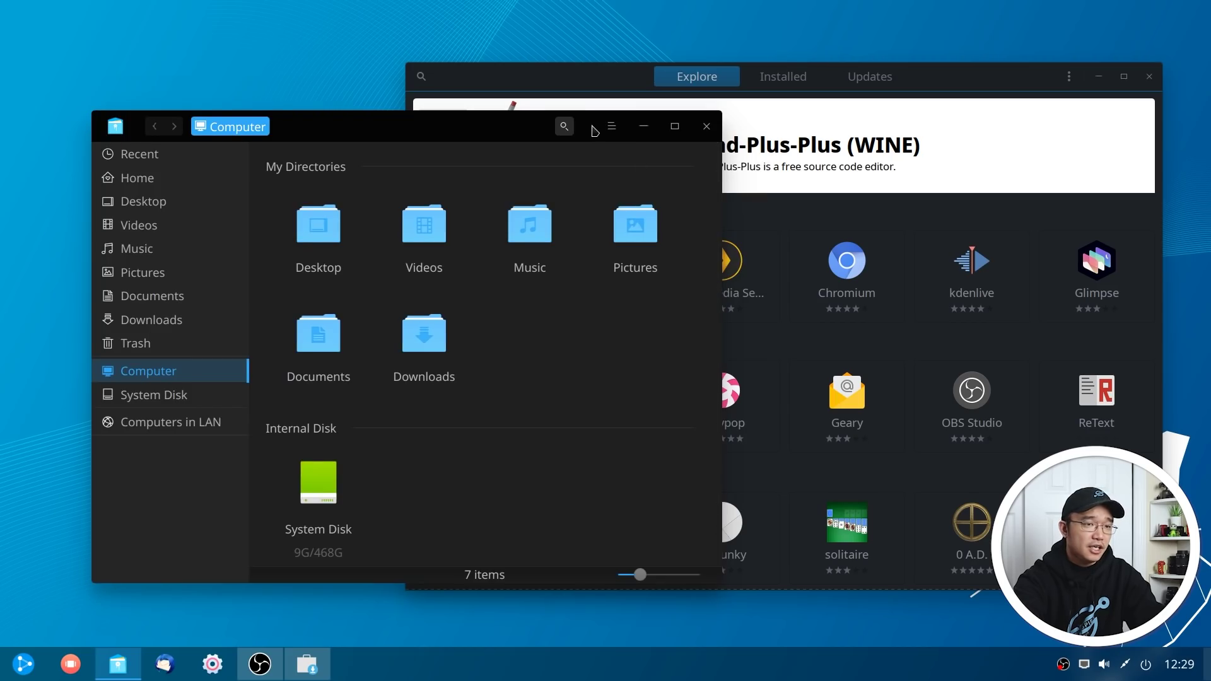
left_click_drag(593, 130, 565, 58)
left_click_drag(940, 70, 971, 95)
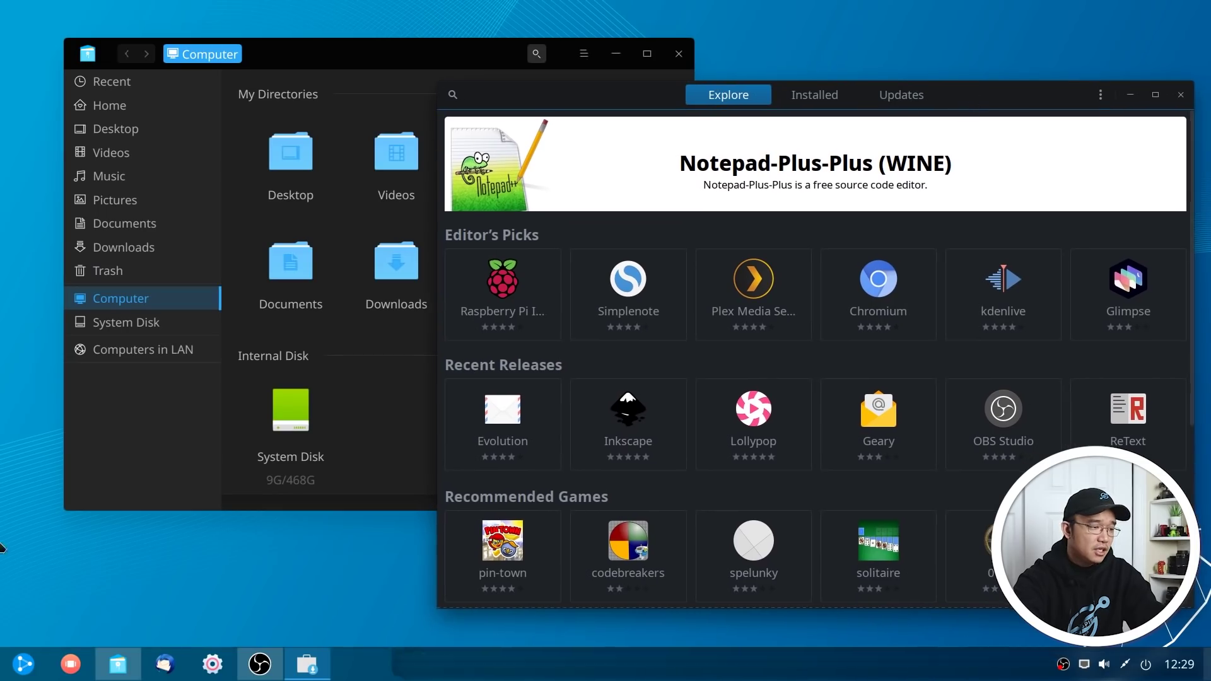
left_click(23, 664)
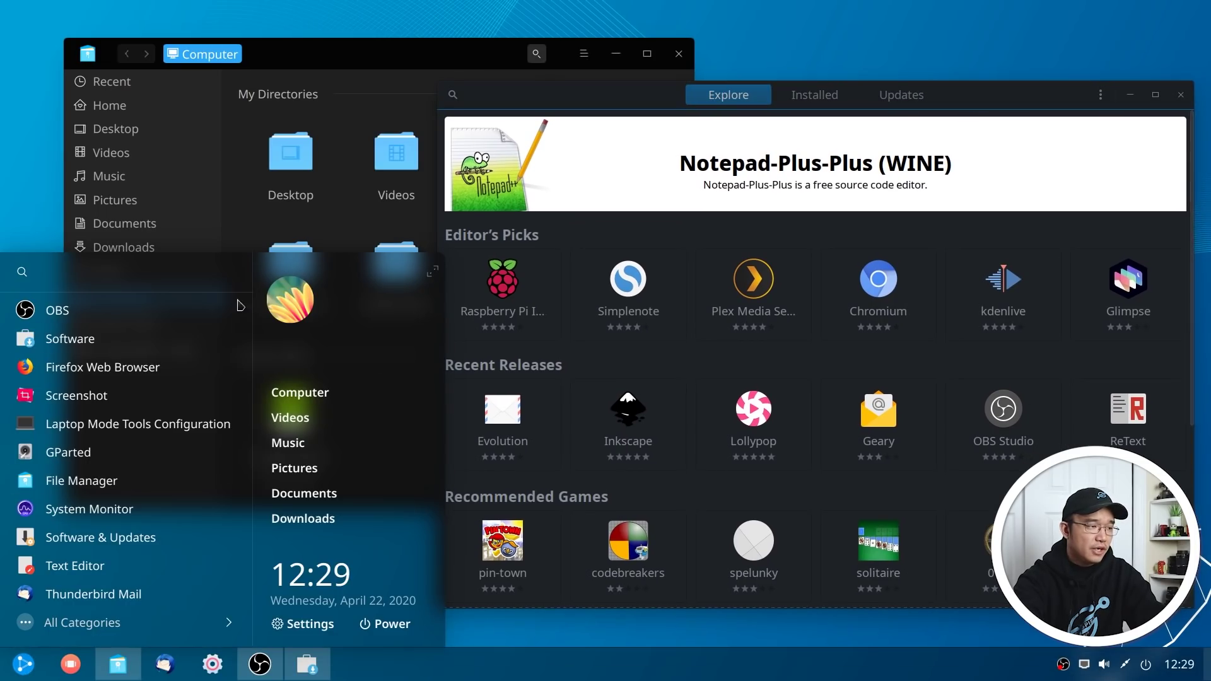
Search 'gparted', start GParted as root, dismiss the problem report, and move it right.
type("soft")
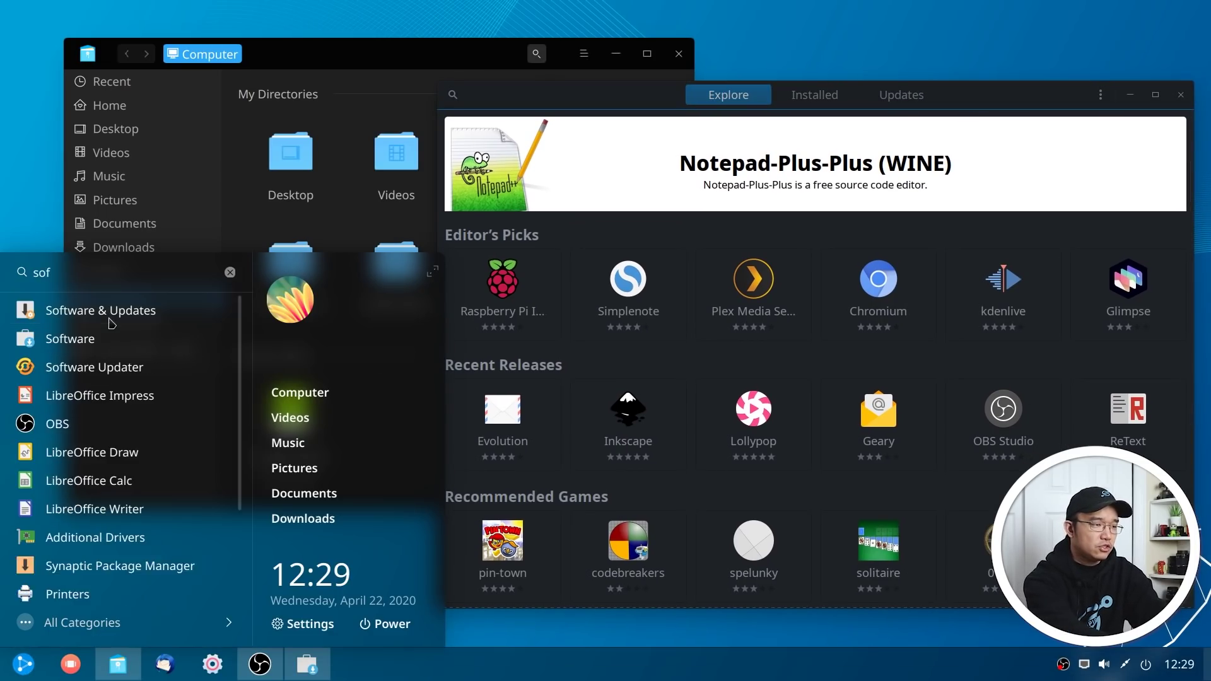
key("BackSpace")
key("BackSpace")
key("BackSpace")
key("BackSpace")
type("g")
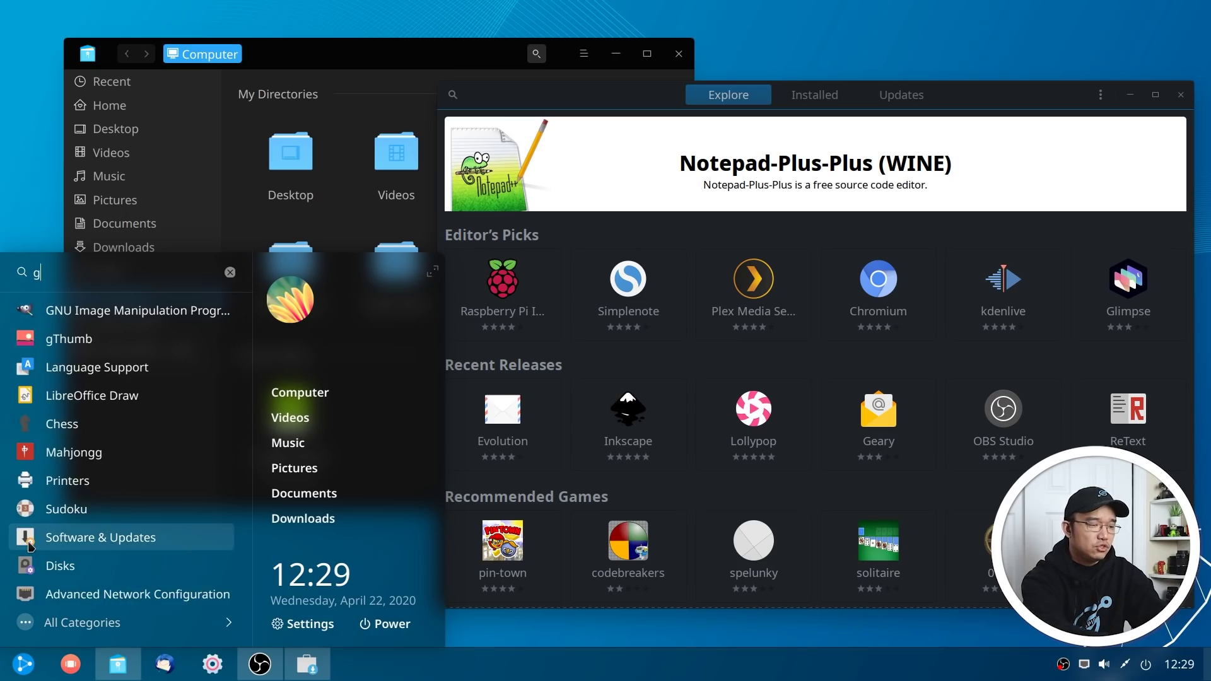
type("parte")
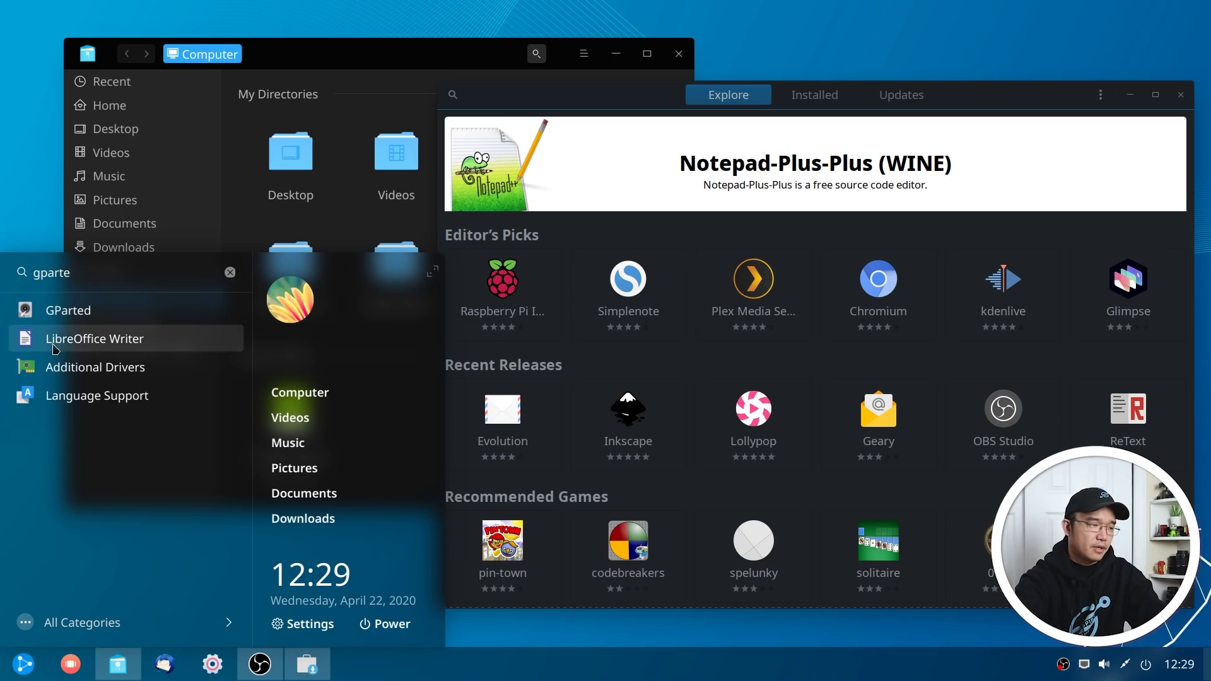
left_click(66, 310)
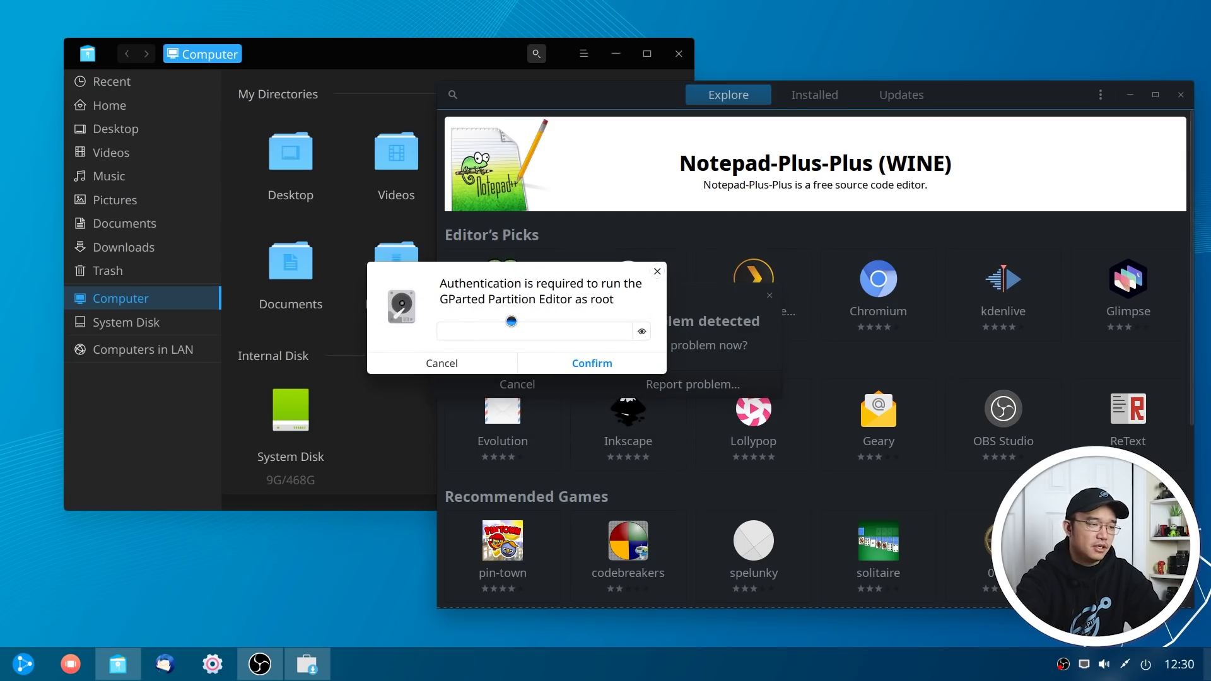
key("Return")
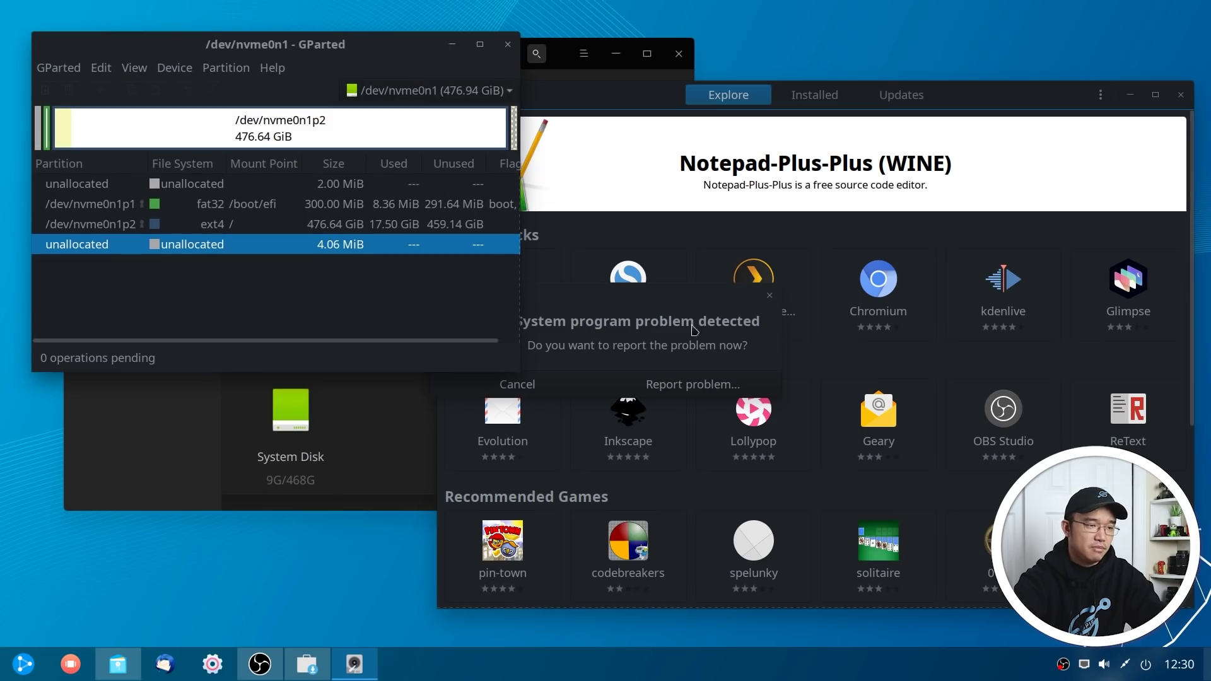
left_click(573, 389)
left_click_drag(399, 39, 1063, 40)
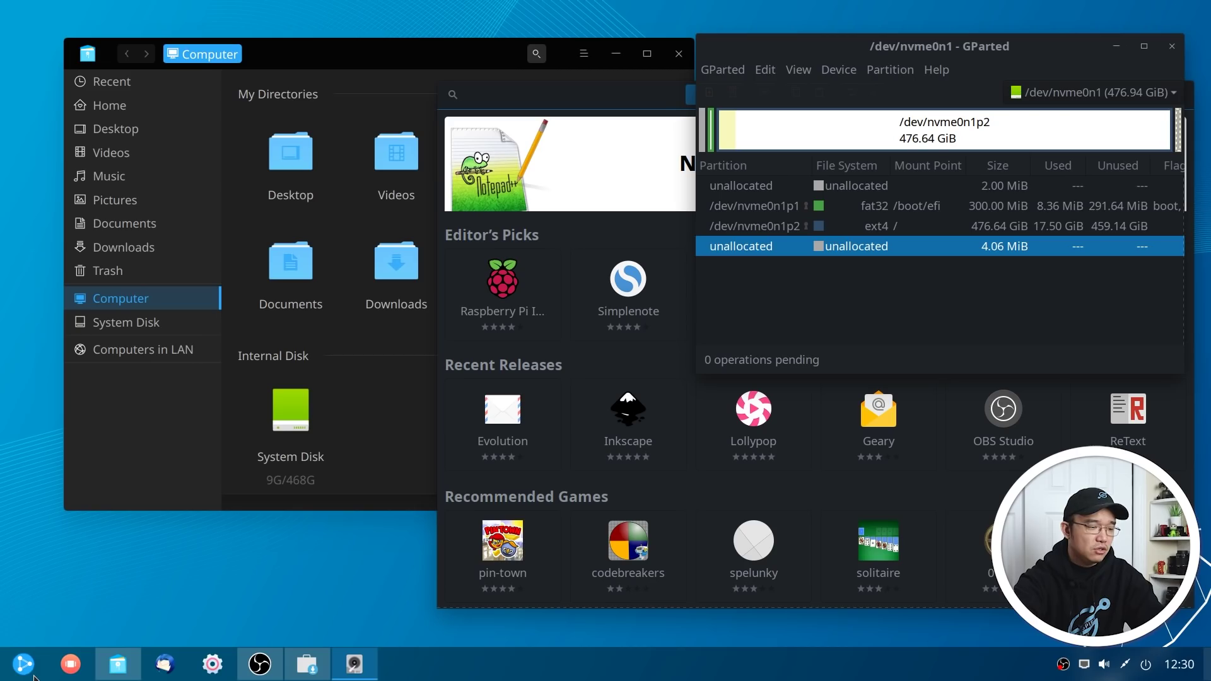
Open System Monitor with Ctrl+Alt+Escape, apply its Dark theme, and settle the window position.
key("ctrl+alt+Escape")
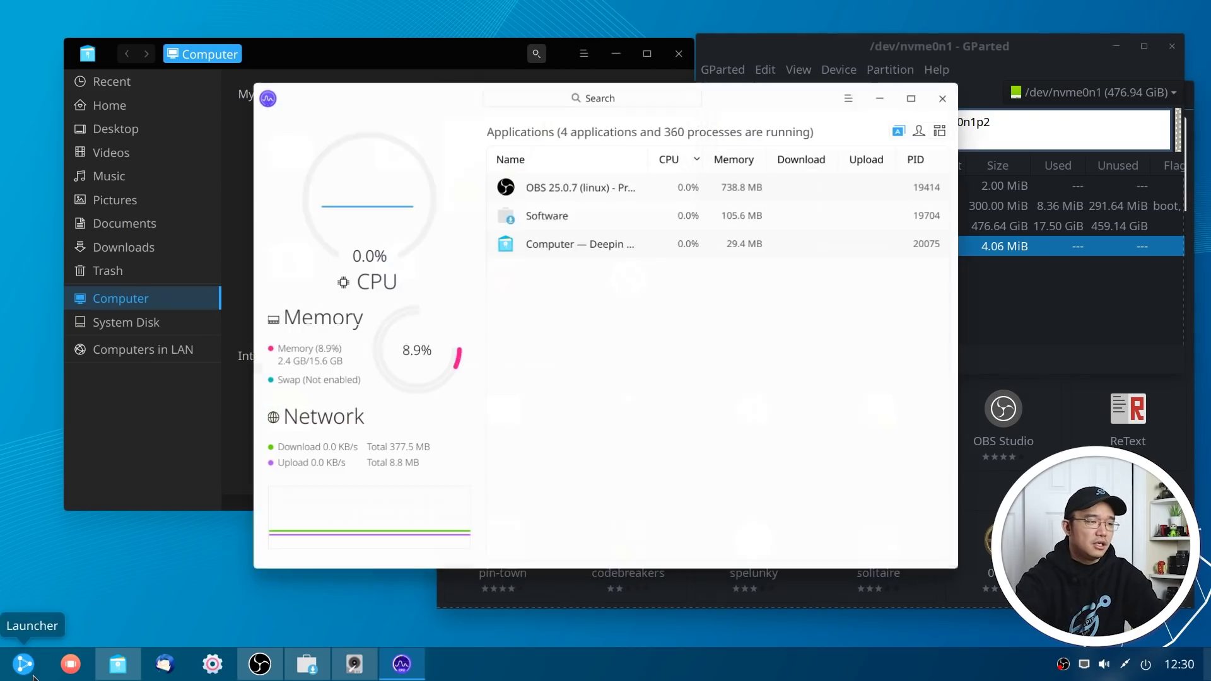
left_click_drag(365, 98, 255, 129)
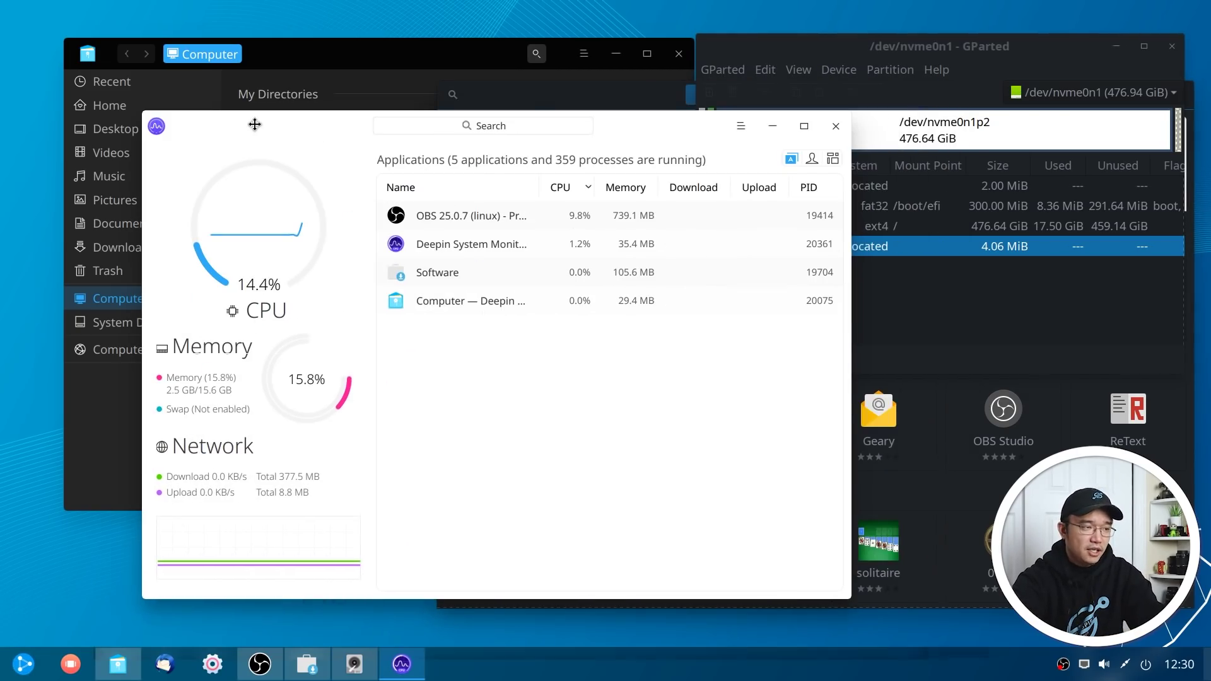
left_click(741, 126)
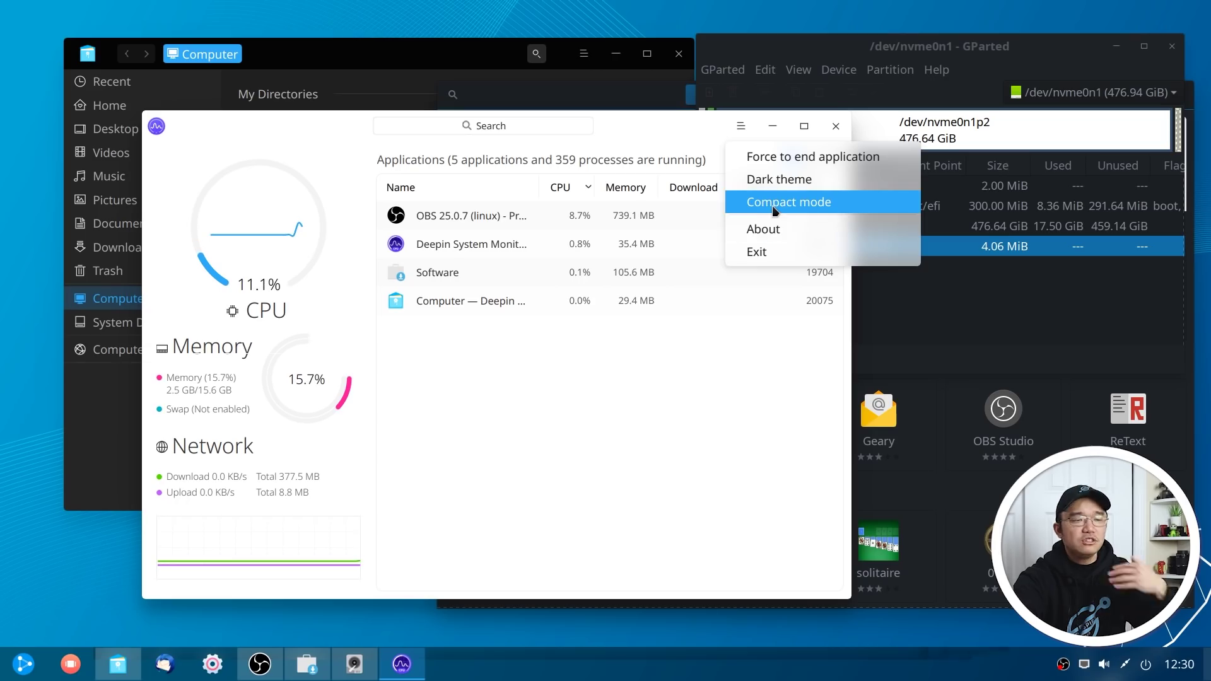
left_click(796, 183)
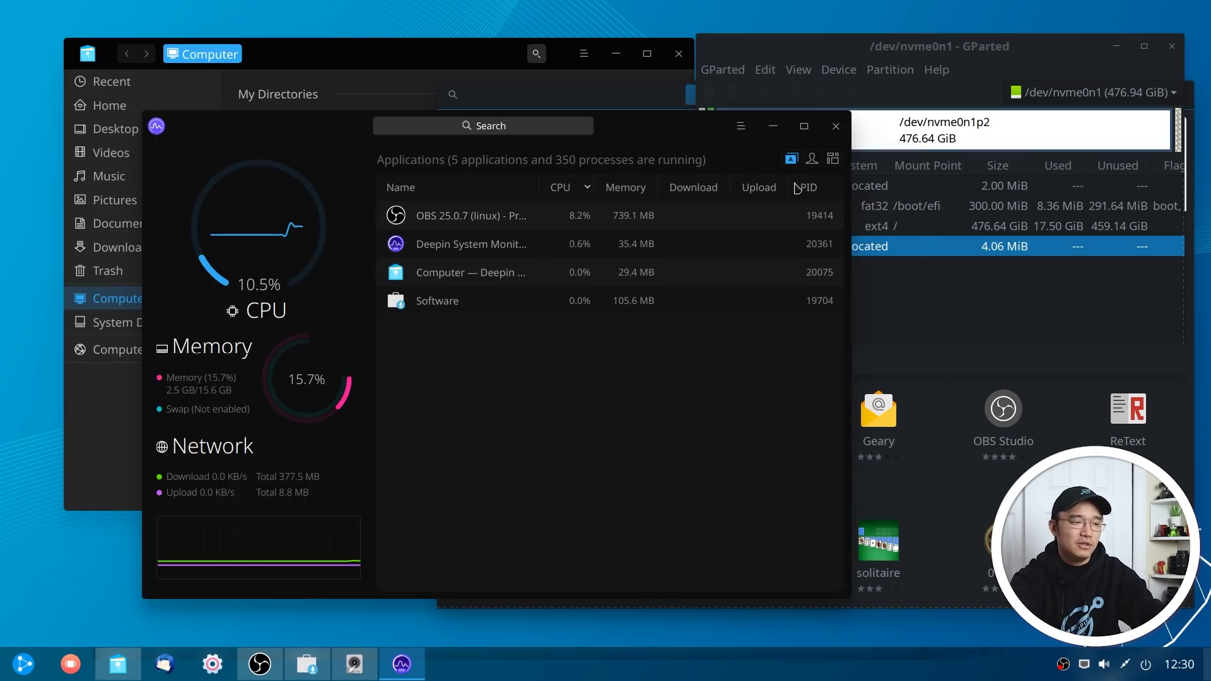
left_click_drag(294, 133, 389, 91)
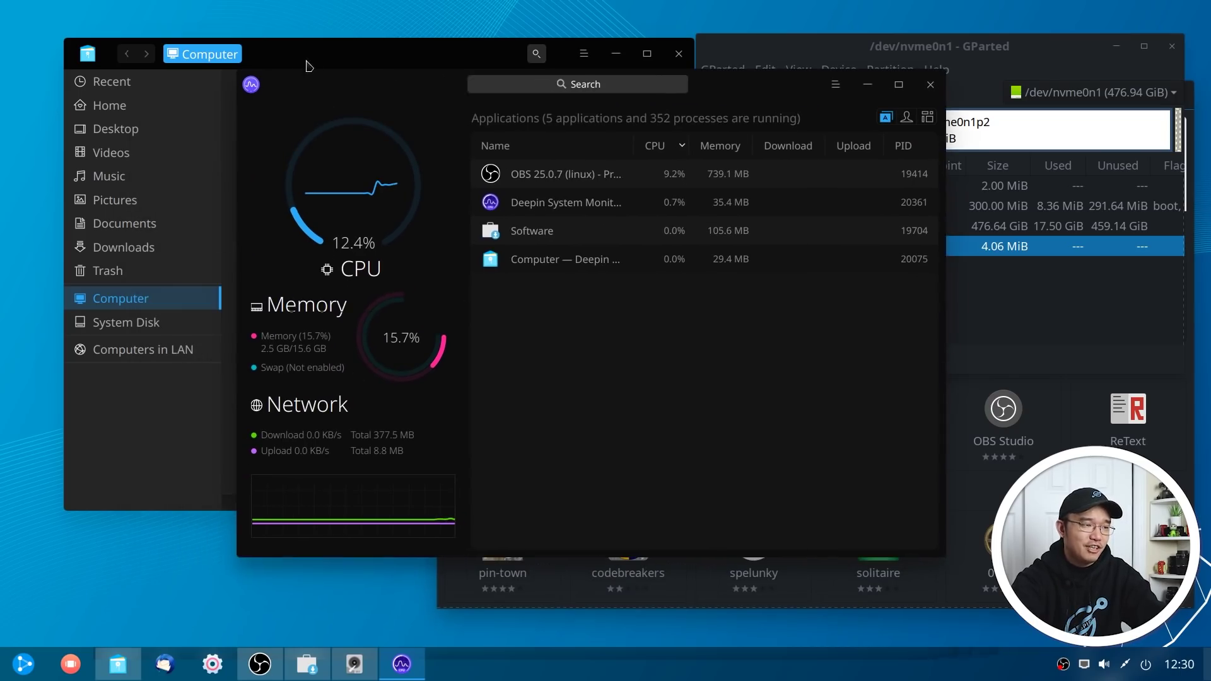
left_click_drag(345, 85, 250, 124)
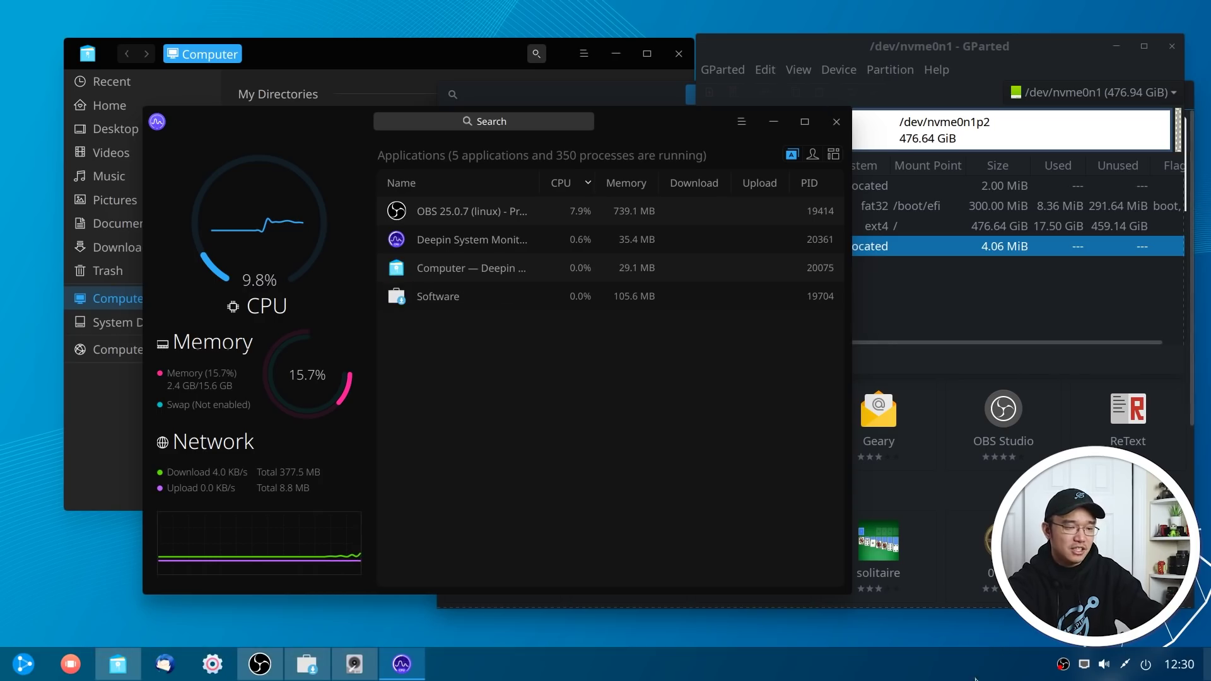
left_click_drag(684, 116, 705, 106)
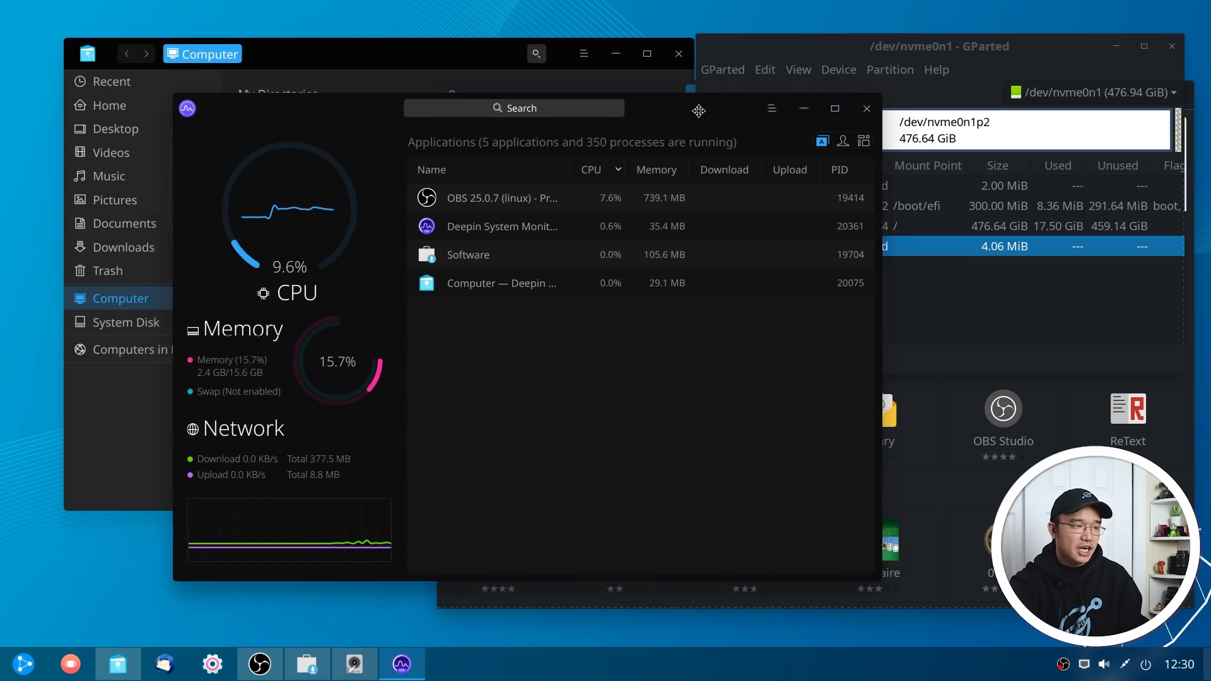
left_click_drag(696, 118, 655, 127)
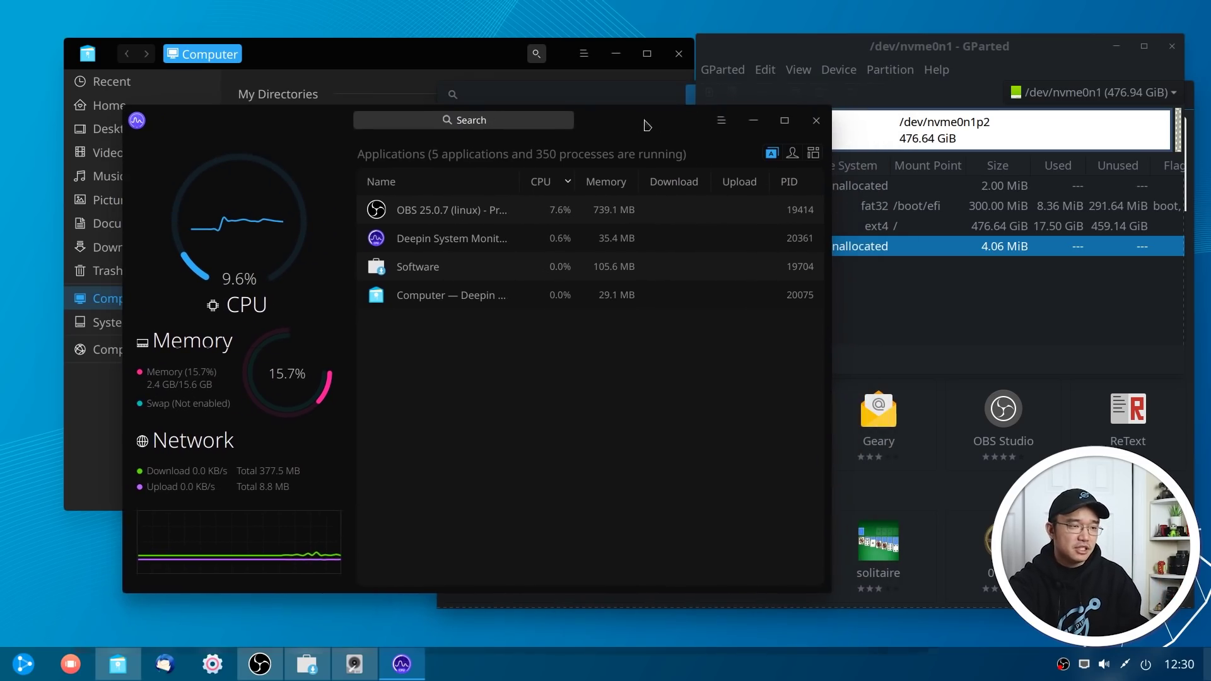
Close System Monitor and the file manager, then move GParted to the left side.
left_click(814, 124)
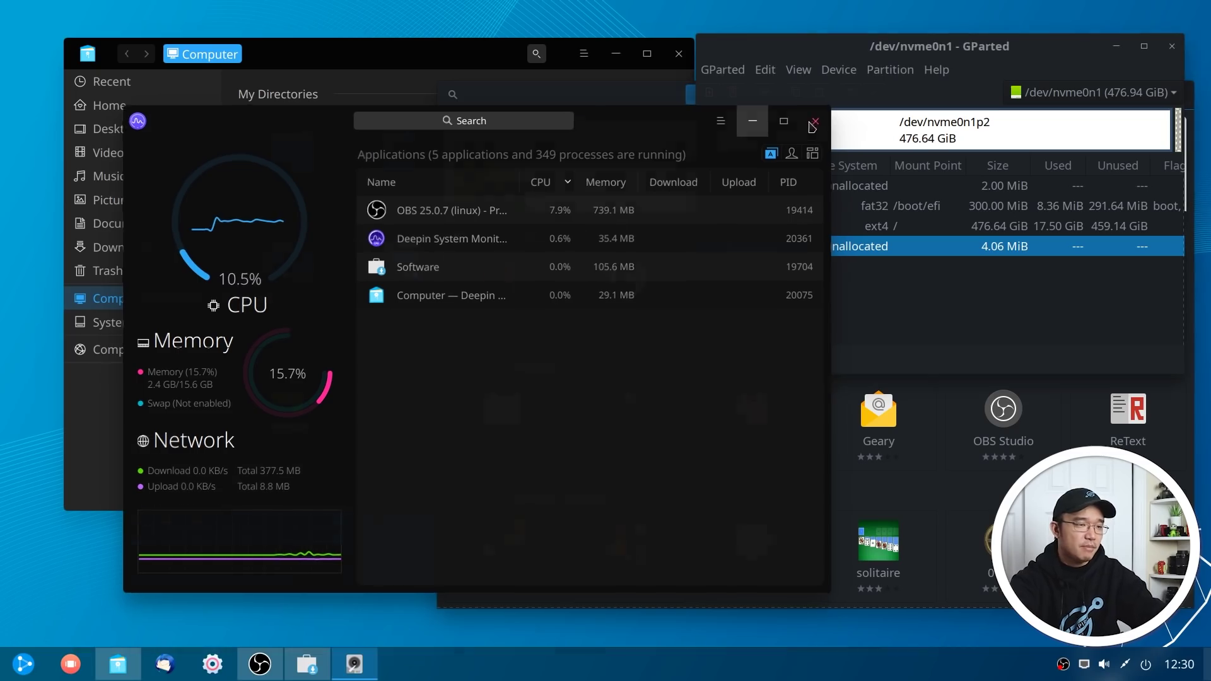
left_click(688, 50)
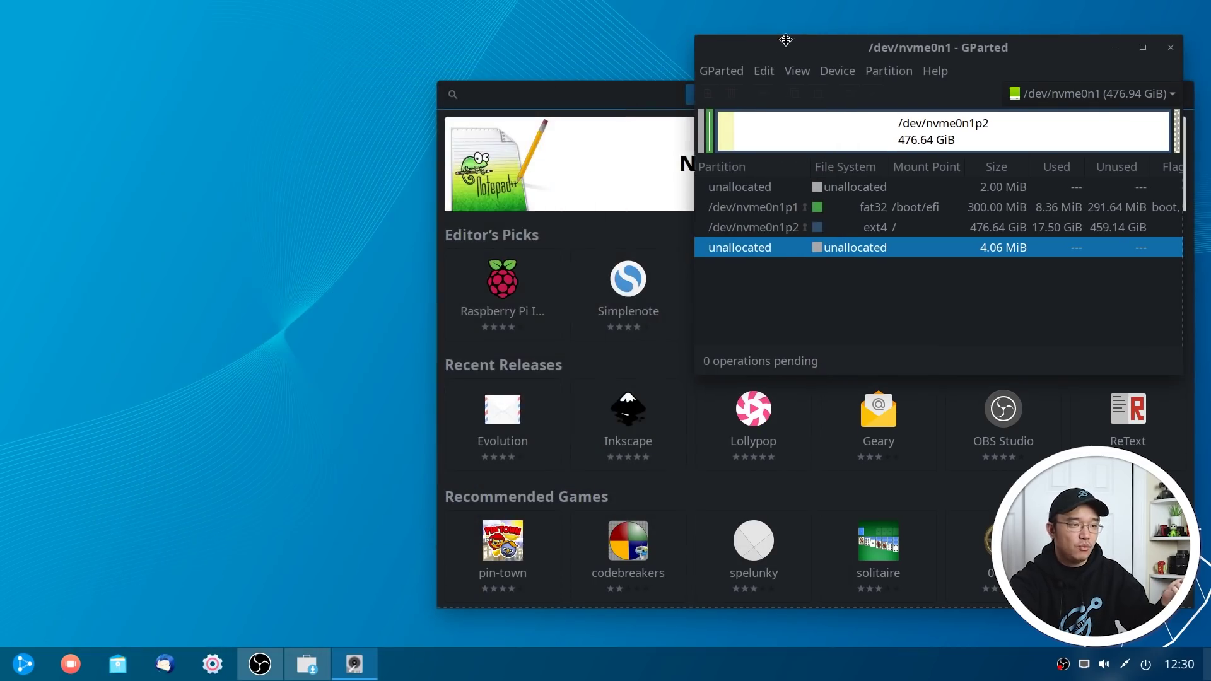
left_click_drag(820, 46, 287, 111)
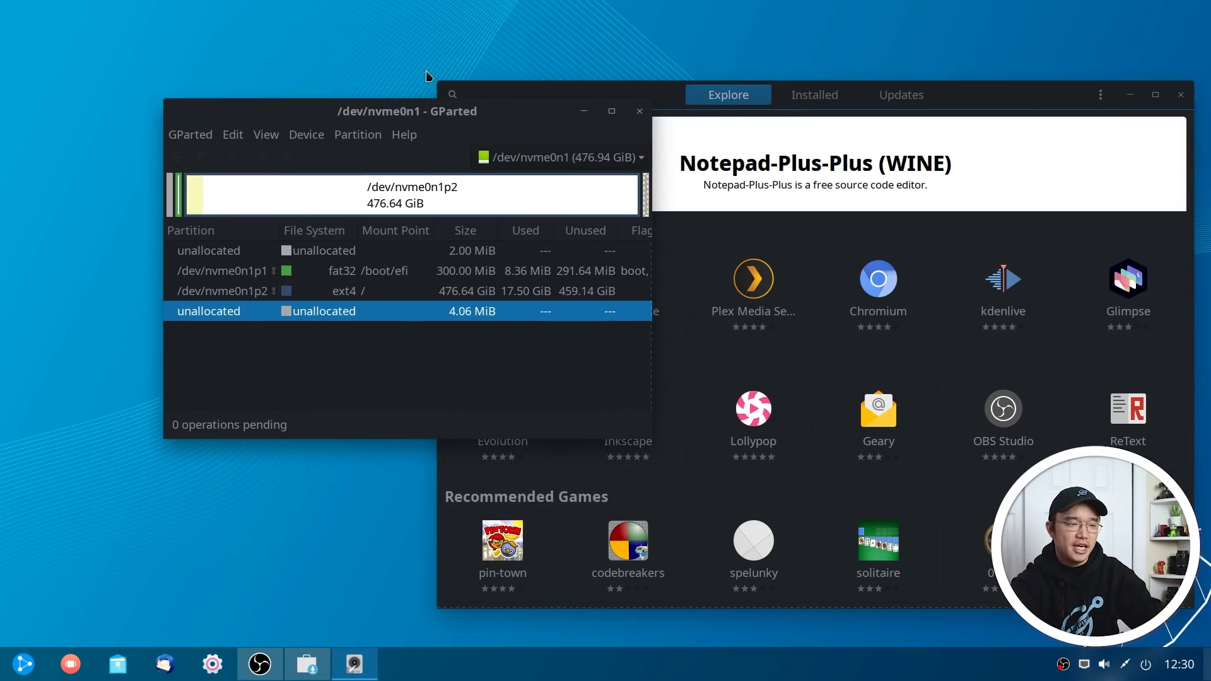